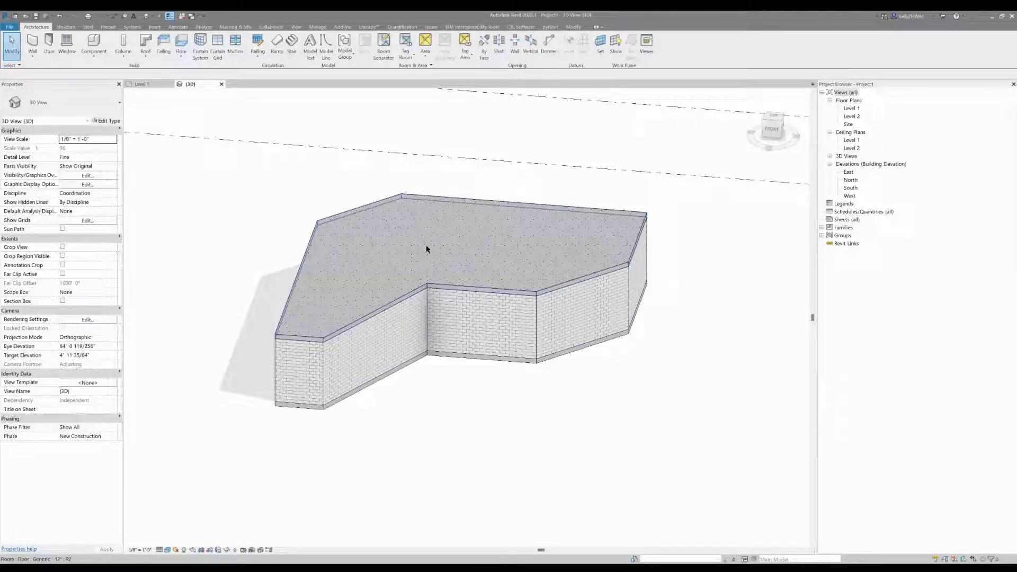
click(419, 335)
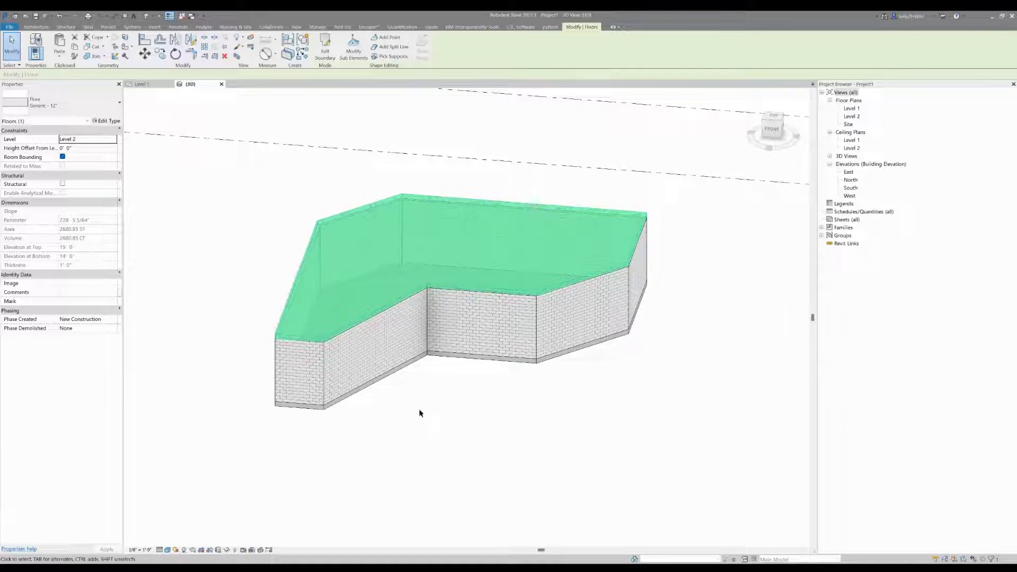
click(400, 422)
click(353, 324)
click(419, 436)
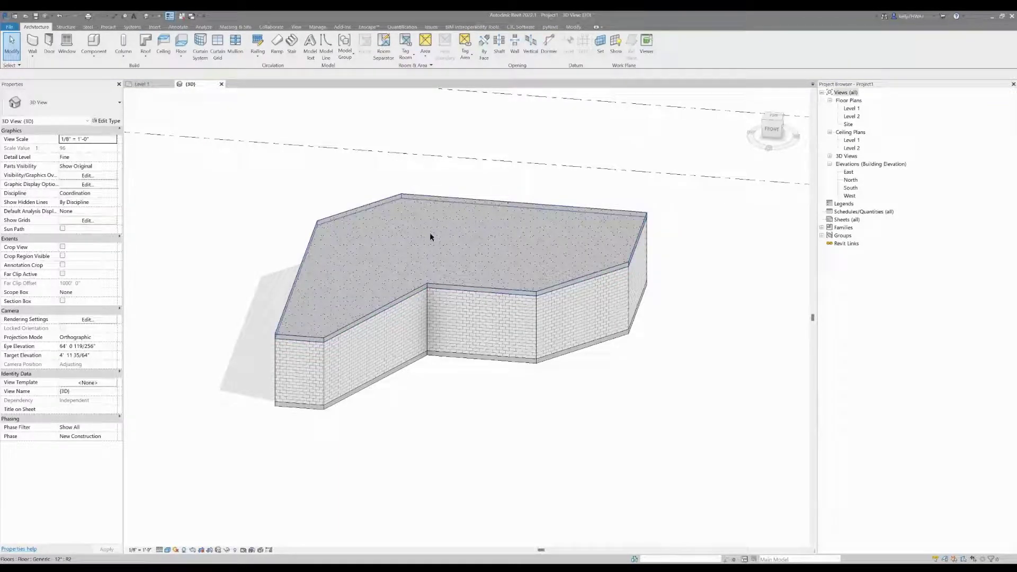
Temporarily isolate the Level 2 floor slab in the 3D view and expose its underside
click(434, 253)
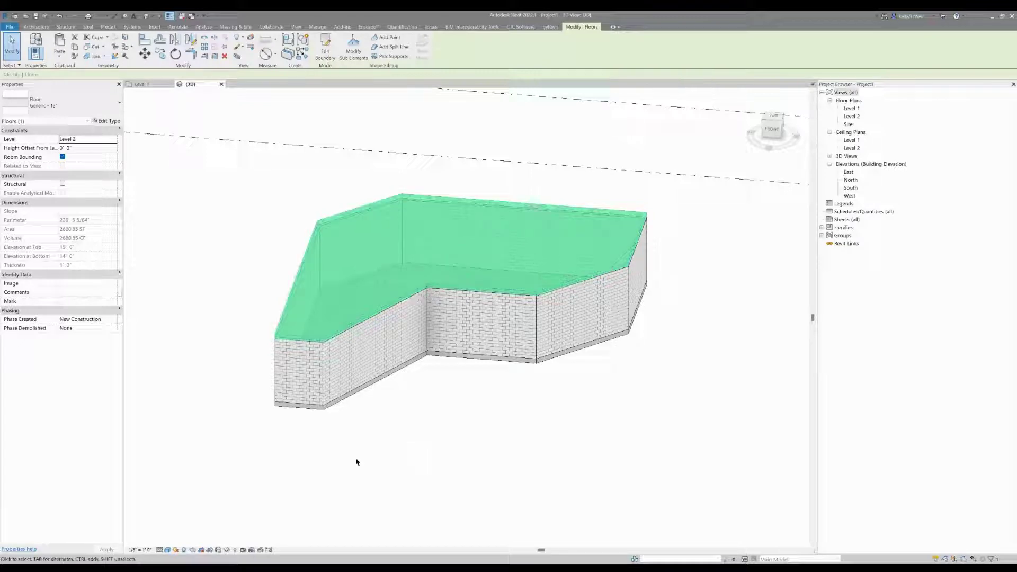
click(245, 27)
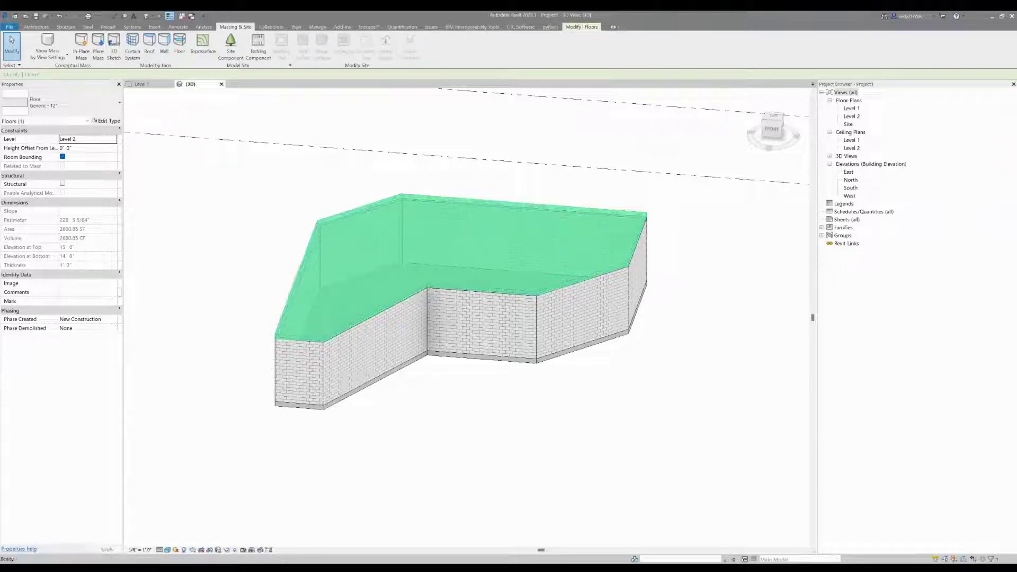
click(228, 550)
click(266, 524)
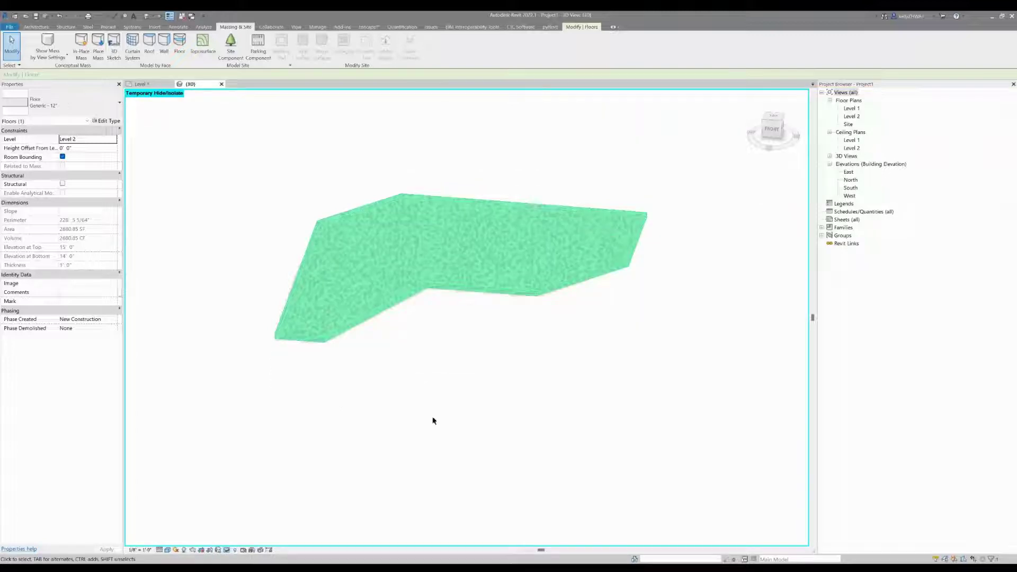
shift+middle_drag(448, 412, 455, 189)
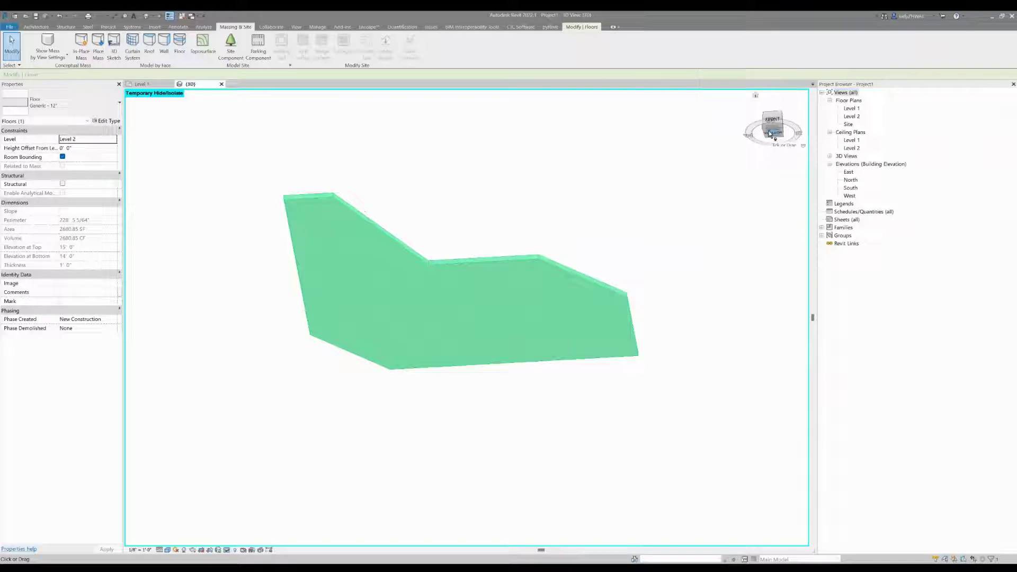
click(392, 169)
Show mass form and floors, and start an in-place mass, accepting the suggested name
click(47, 42)
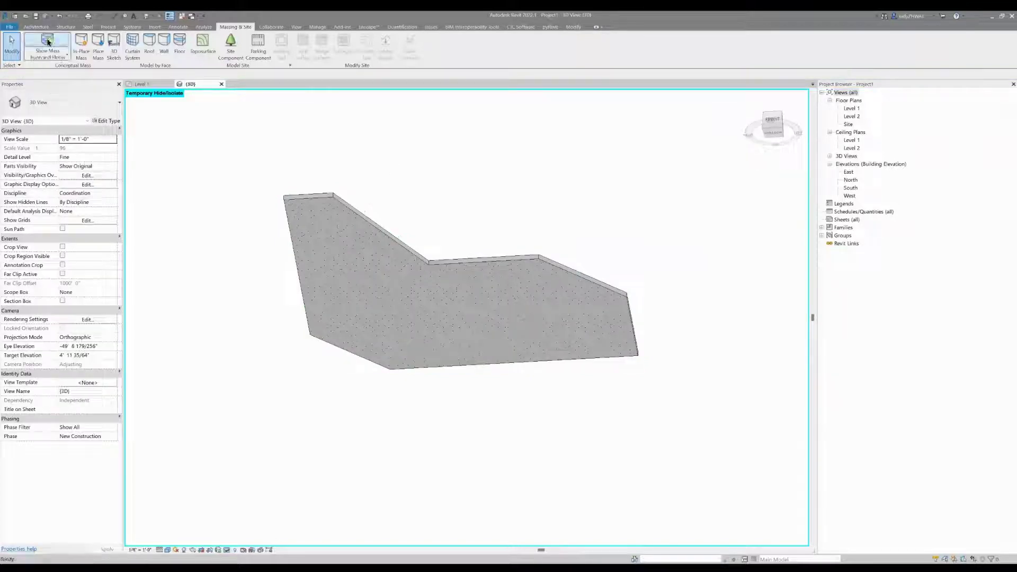
click(81, 47)
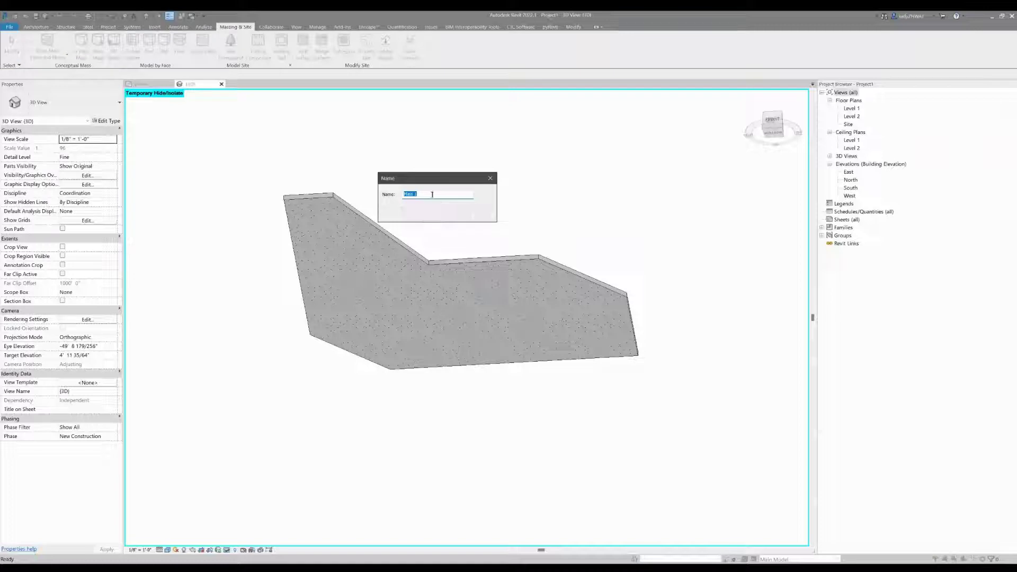
click(440, 214)
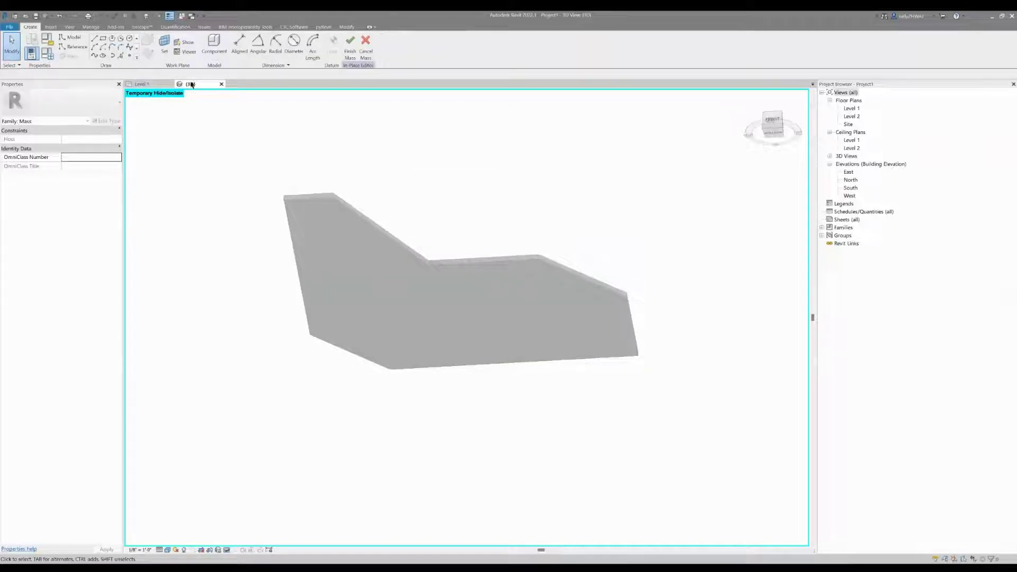
Trace all eight edges of the floor slab with picked model lines on the Level 2 work plane
click(163, 50)
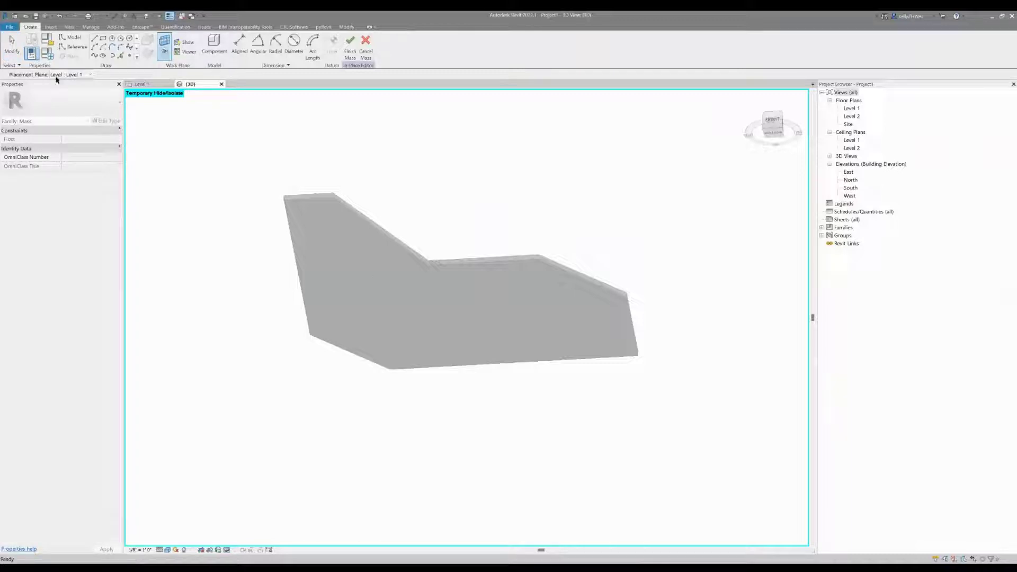
click(349, 280)
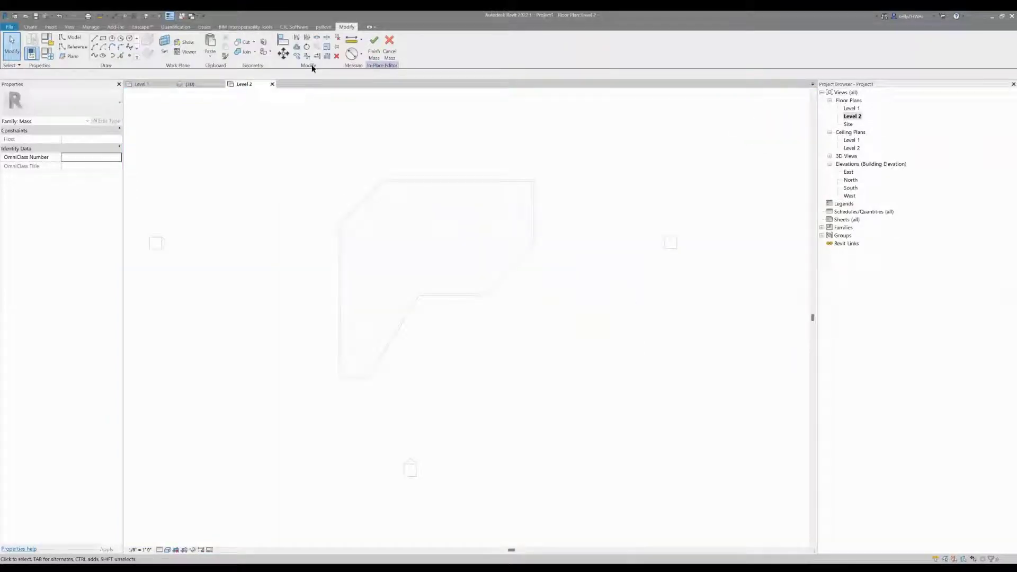
click(122, 56)
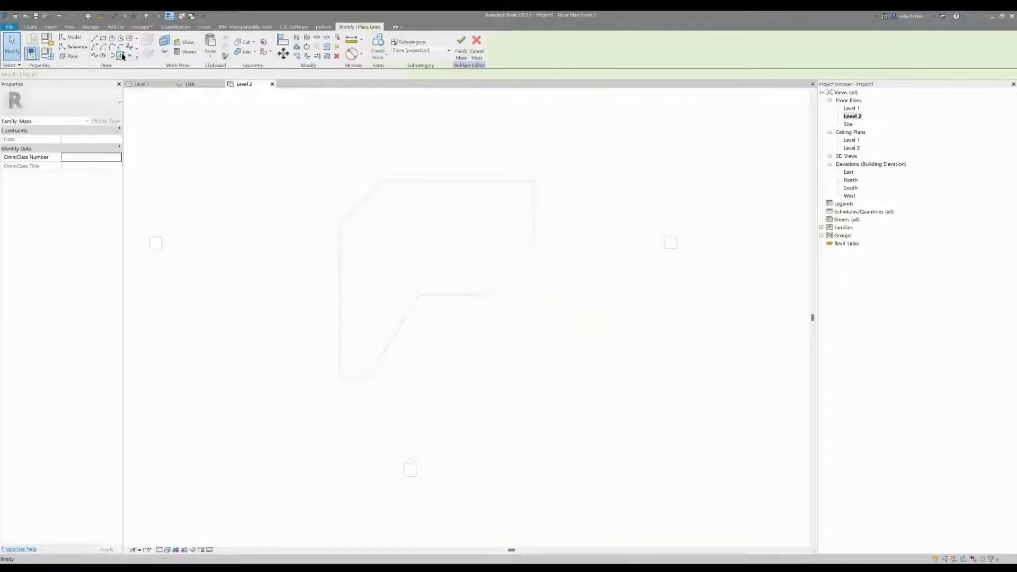
click(367, 194)
click(404, 180)
click(538, 206)
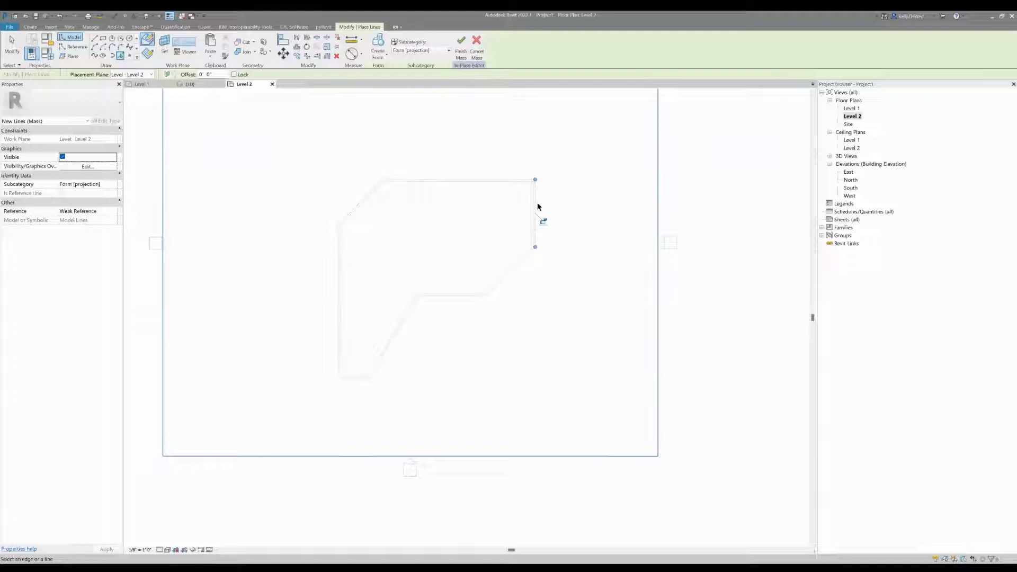
click(525, 267)
click(474, 296)
click(406, 331)
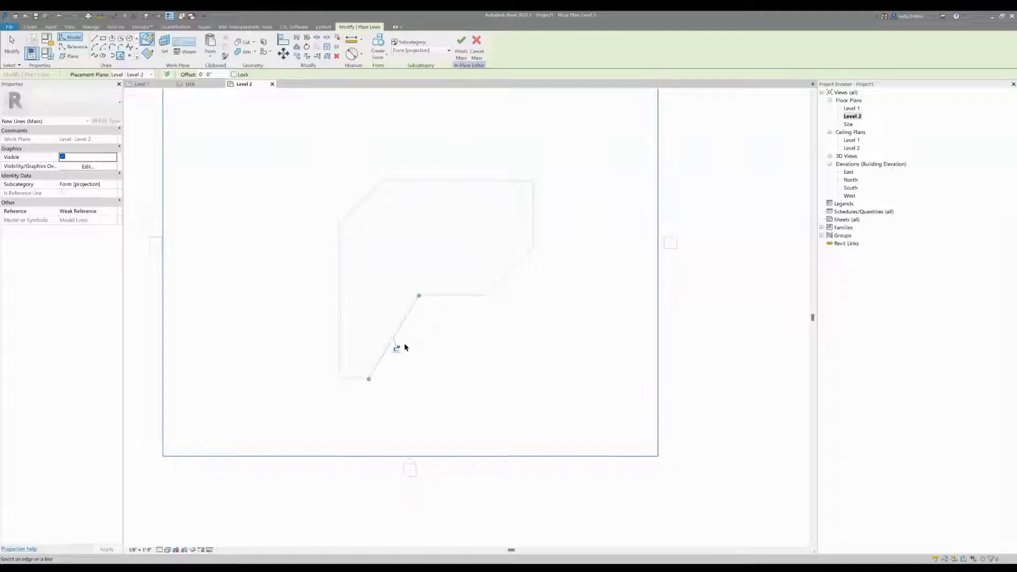
click(352, 380)
click(337, 357)
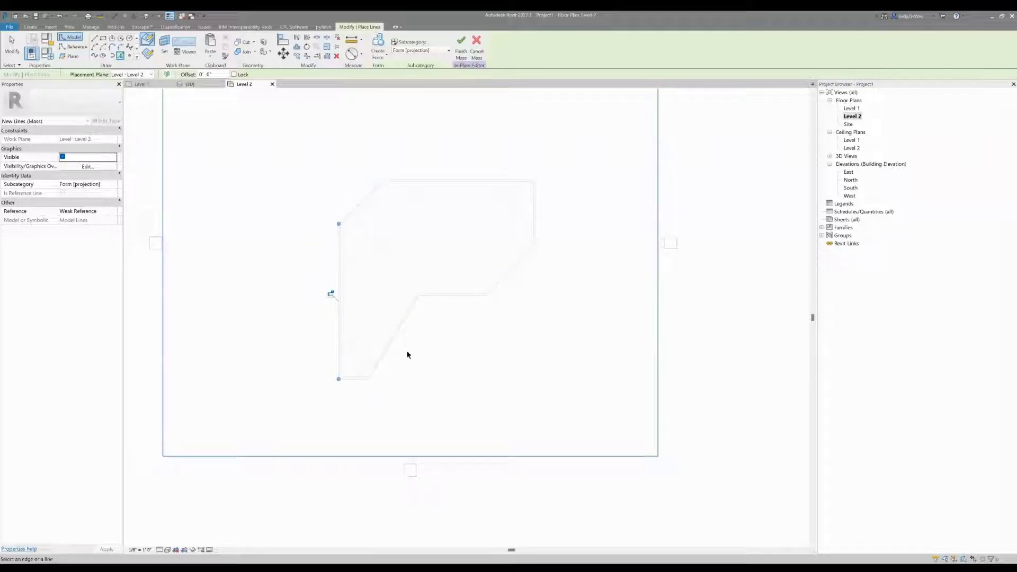
key(Escape)
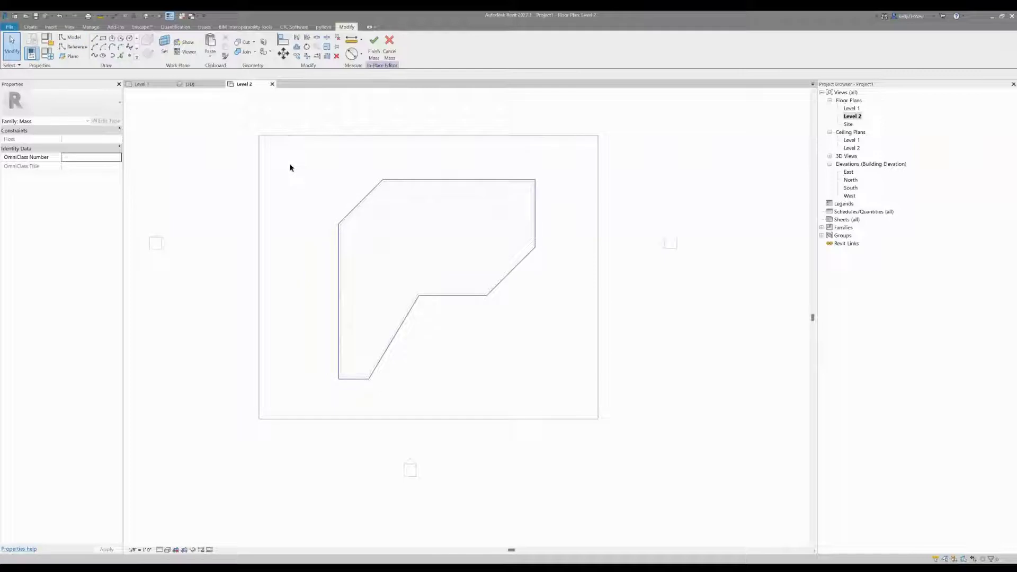
Create a solid form from the eight traced outline lines
drag(289, 167, 586, 413)
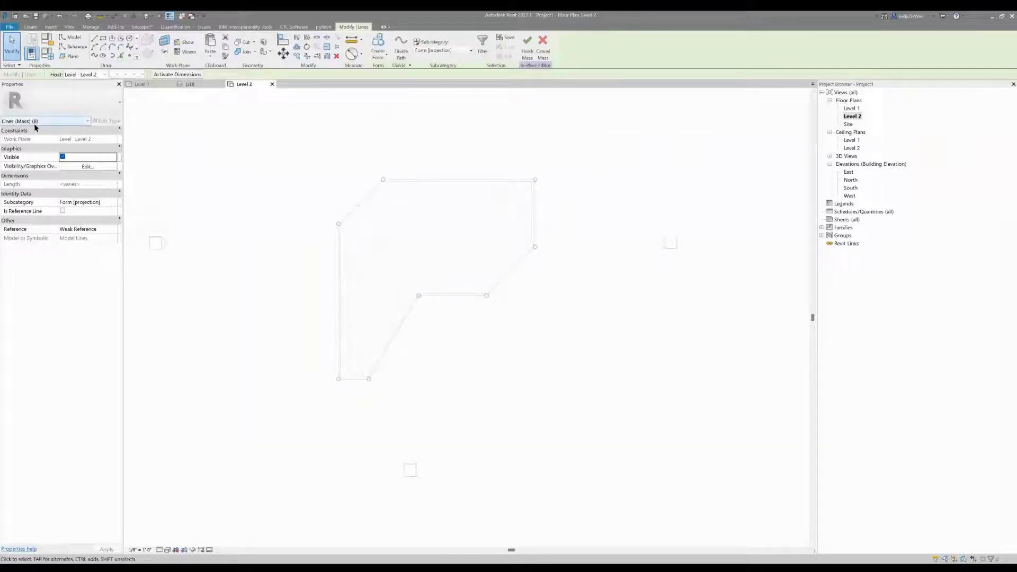
click(189, 85)
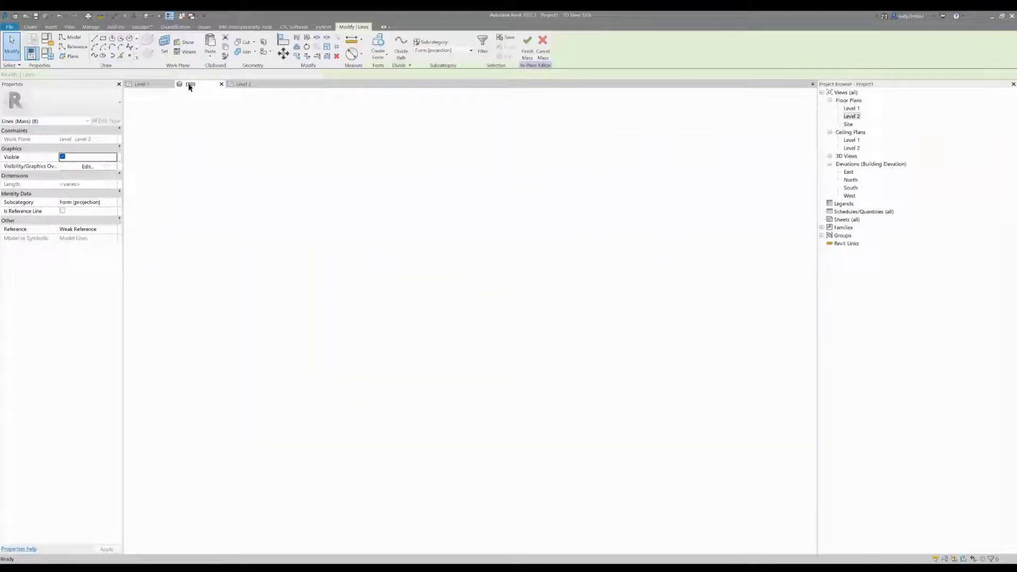
click(385, 57)
click(393, 70)
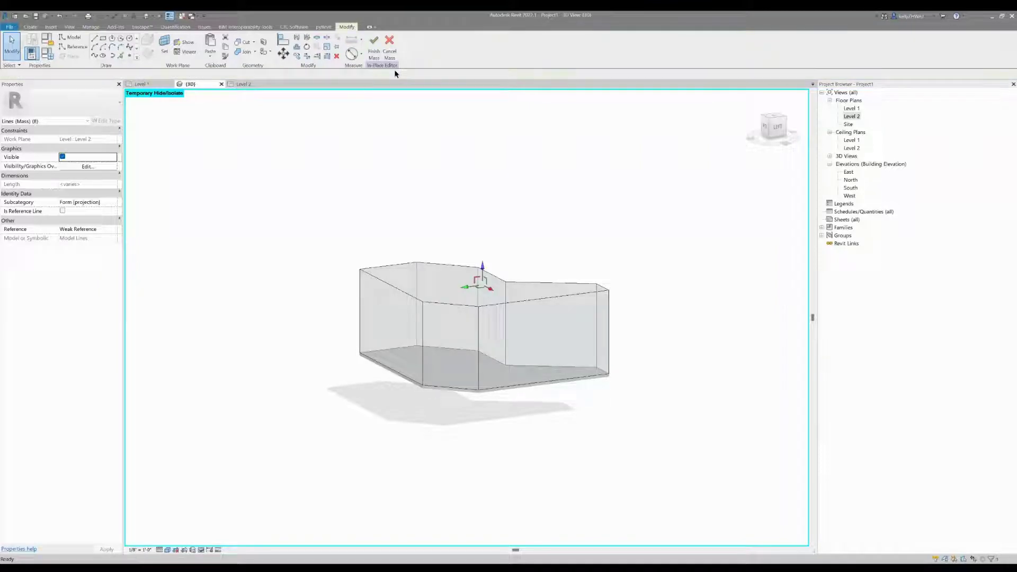
Lower the form's top face until the mass is a thin layer at the slab's underside, and finish the mass
shift+middle_drag(533, 359, 590, 320)
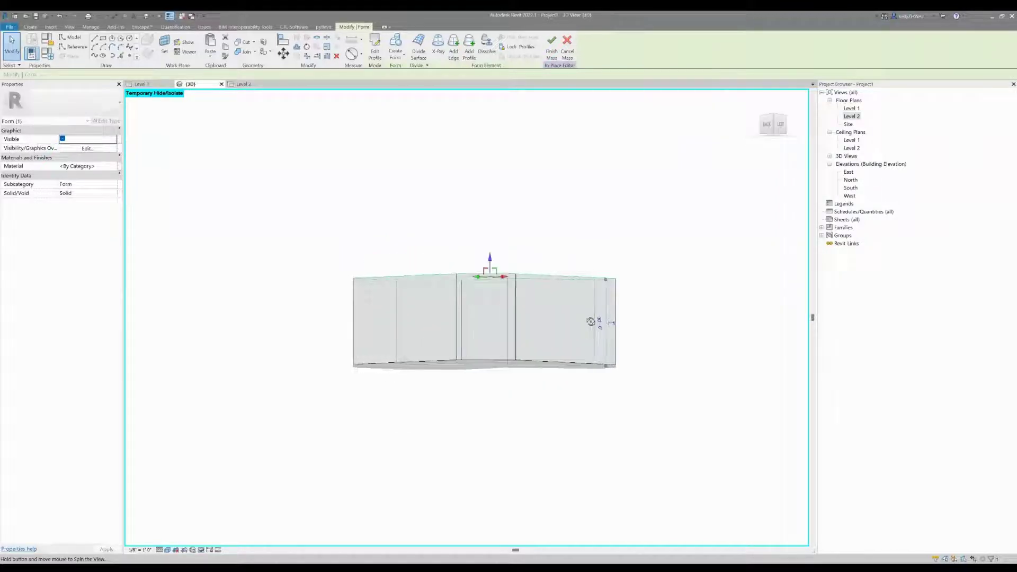
click(522, 249)
shift+middle_drag(522, 250, 579, 456)
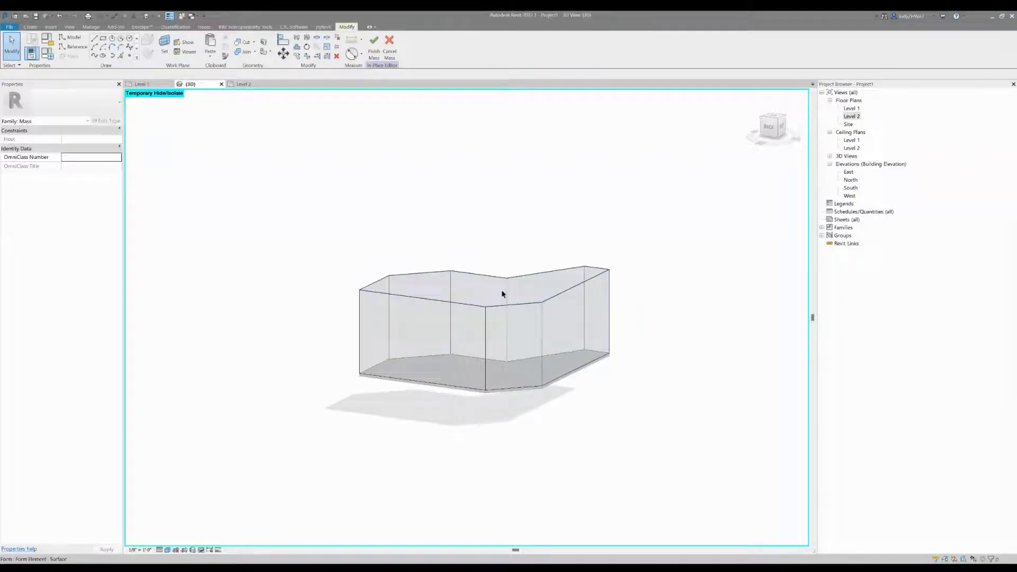
click(502, 293)
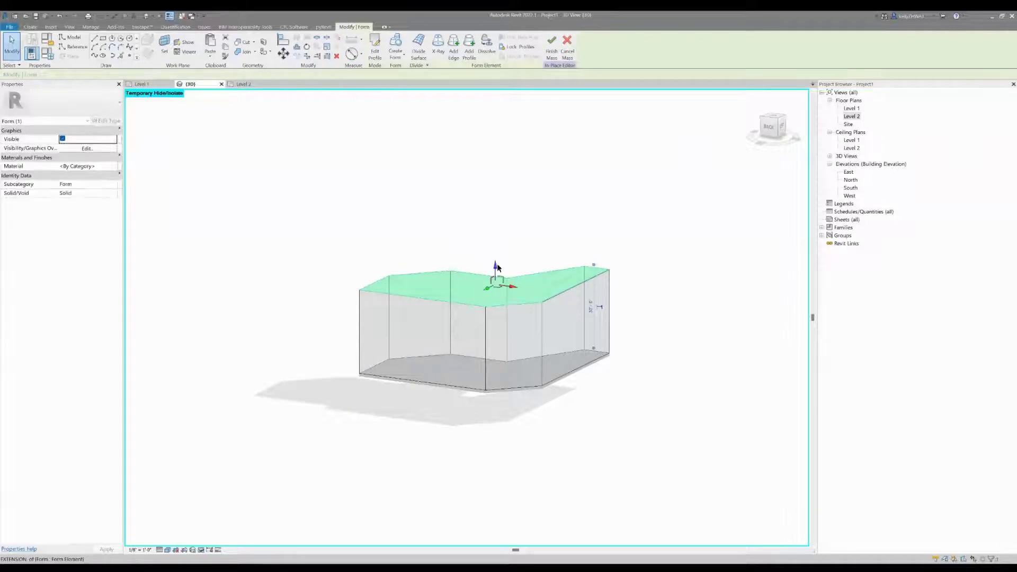
drag(497, 267, 501, 368)
shift+middle_drag(563, 441, 518, 411)
scroll(476, 411, up, 3)
drag(468, 398, 480, 312)
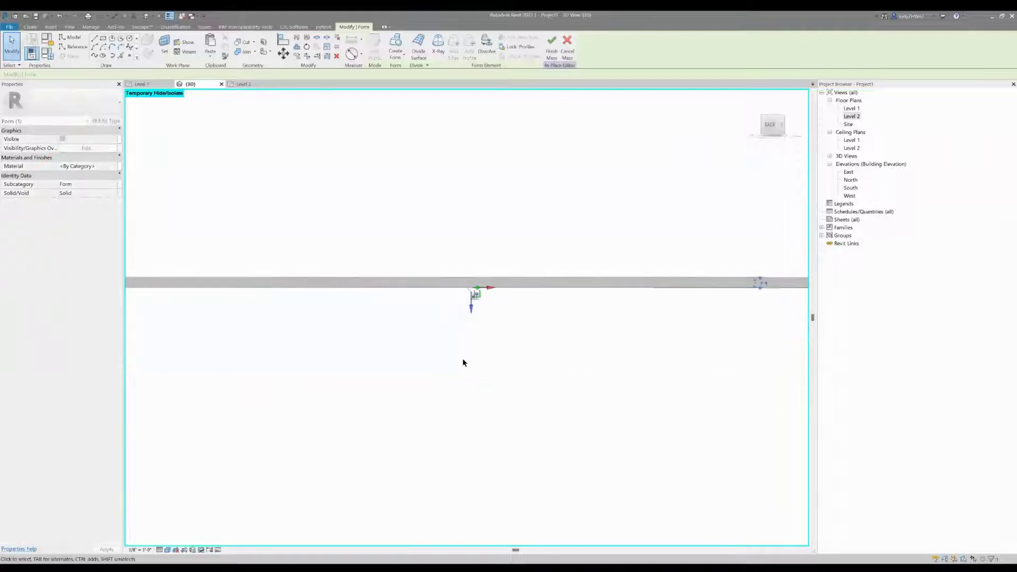
scroll(462, 363, down, 2)
shift+middle_drag(462, 363, 552, 412)
shift+middle_drag(503, 361, 522, 334)
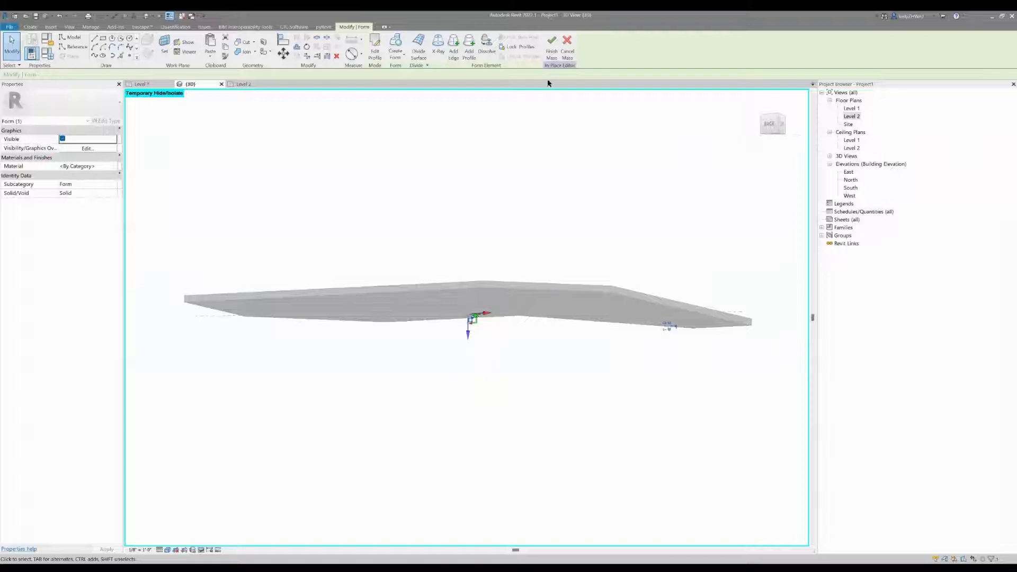
click(551, 54)
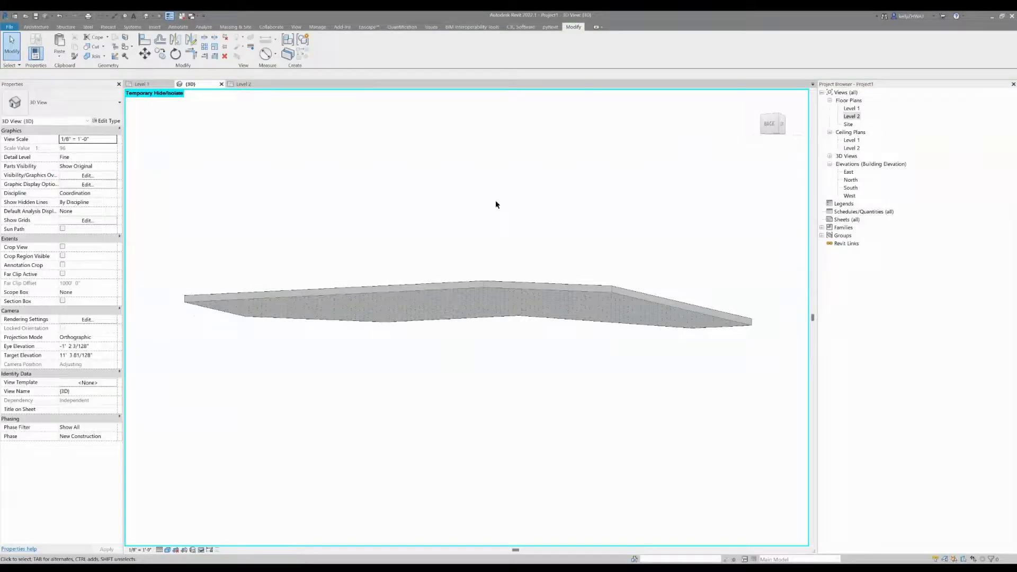
Create a 5' x 10' curtain system by face on the underside of the mass
click(235, 27)
click(133, 43)
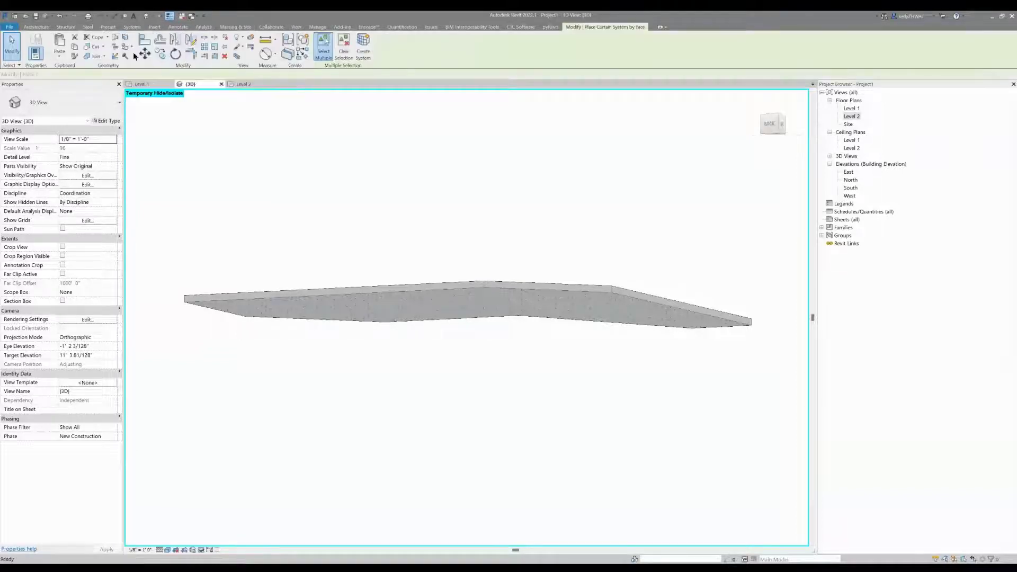
click(59, 104)
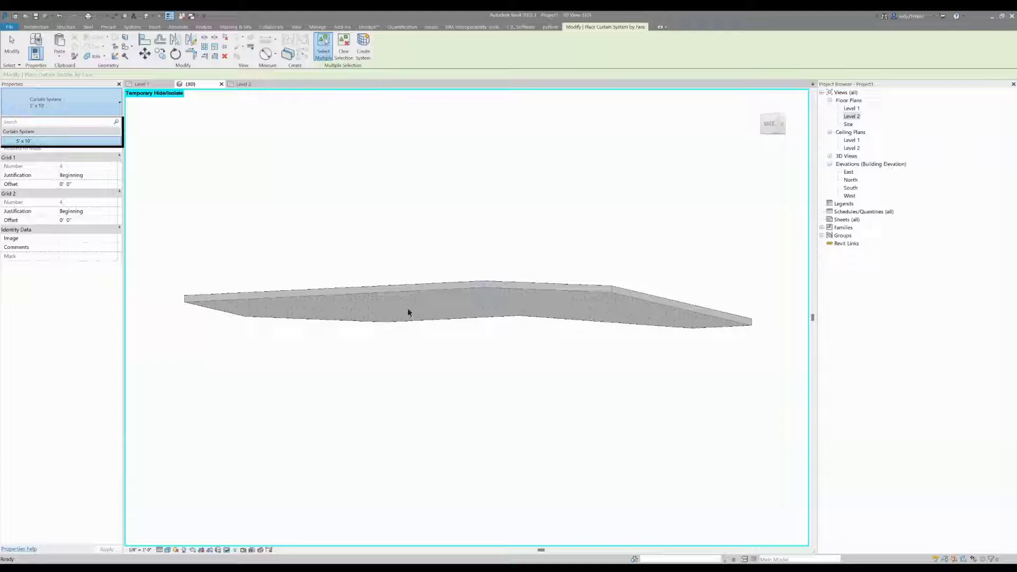
click(438, 293)
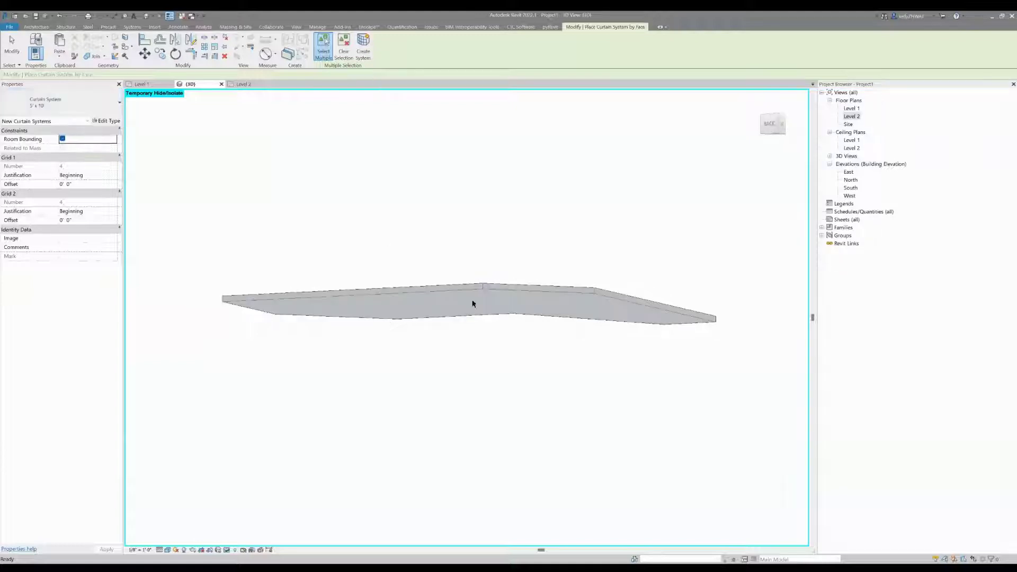
click(418, 314)
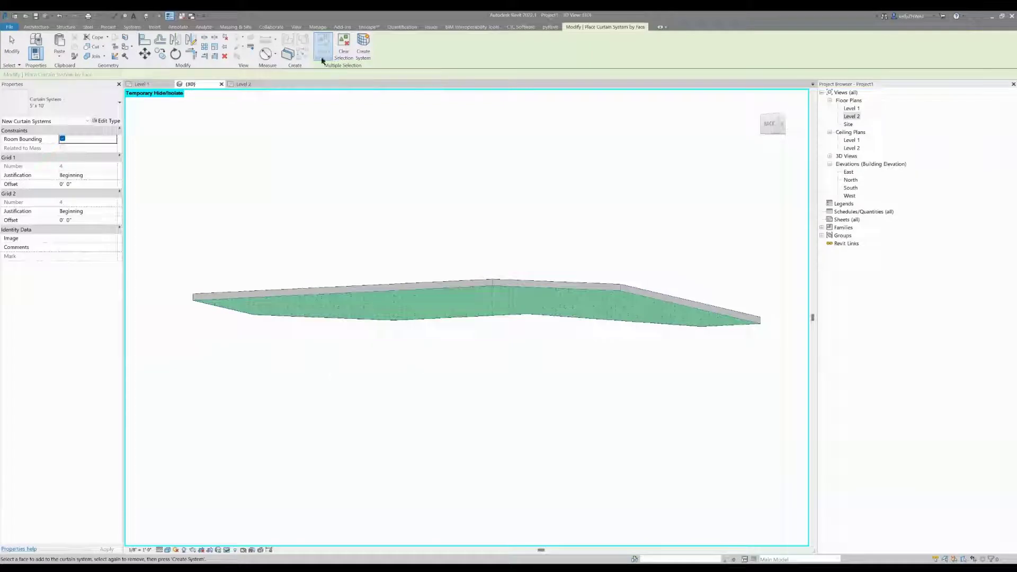
click(364, 53)
shift+middle_drag(479, 395, 442, 260)
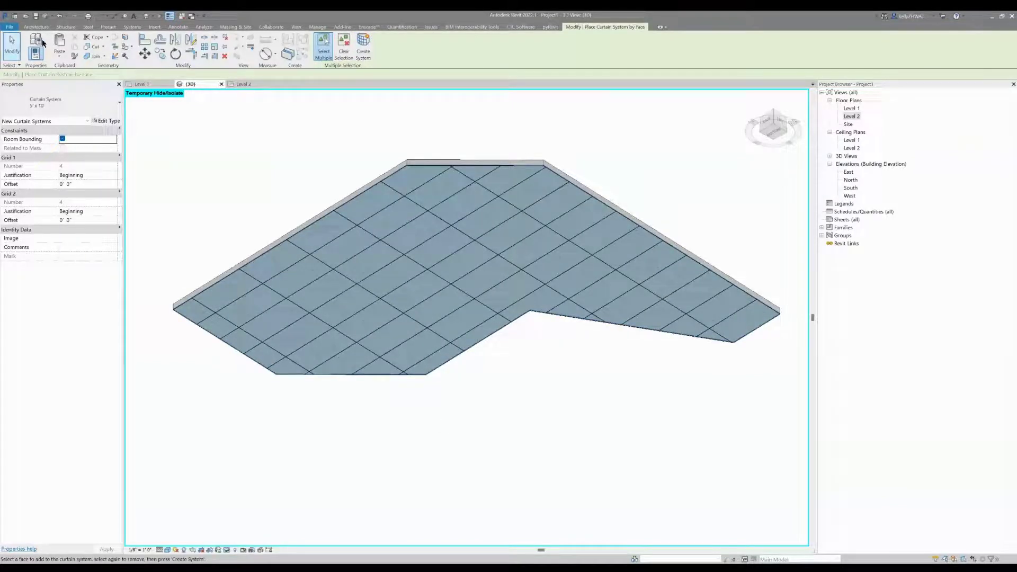
click(15, 48)
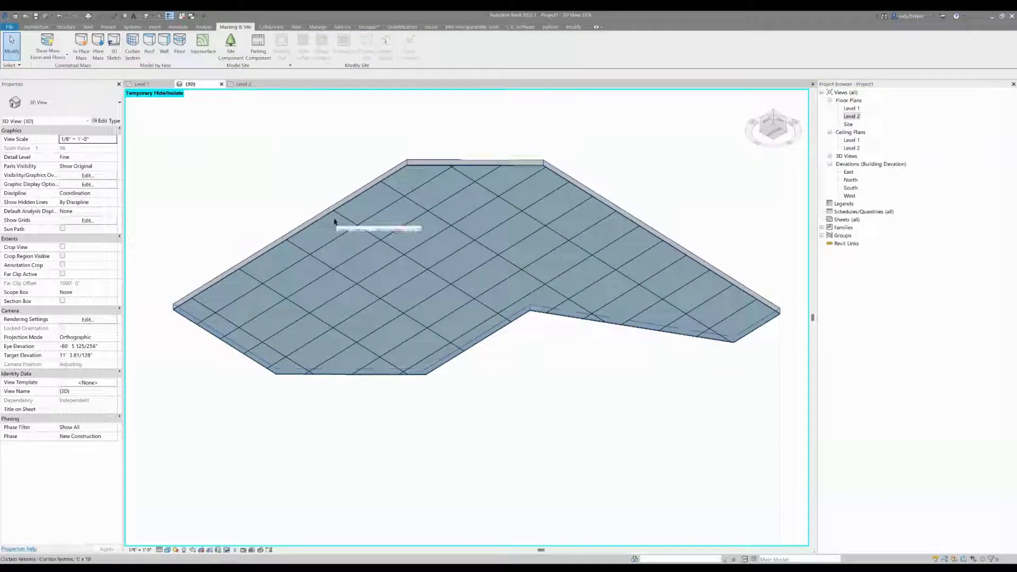
Duplicate the selected curtain system's type under the name 3x3
click(366, 194)
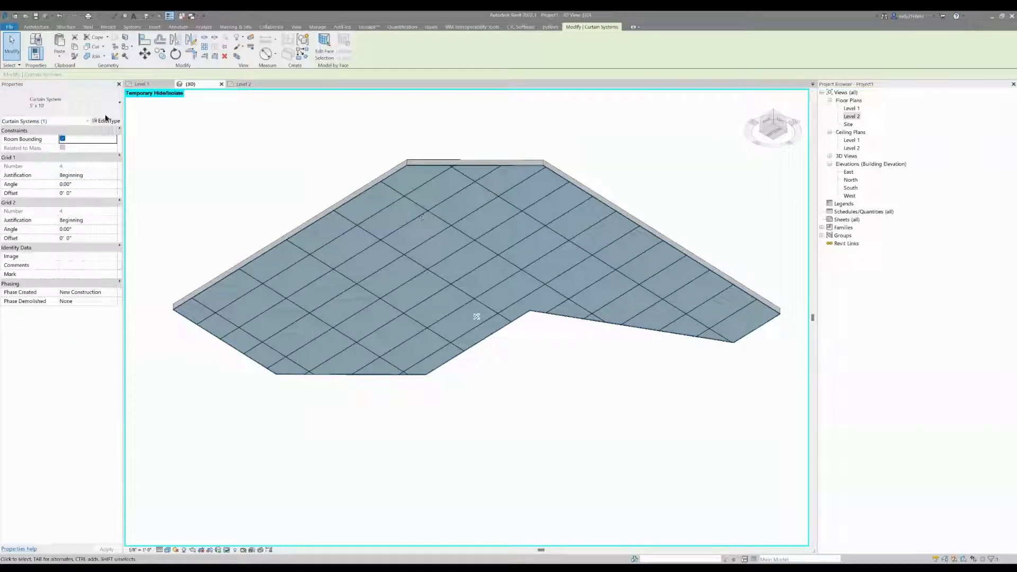
click(107, 122)
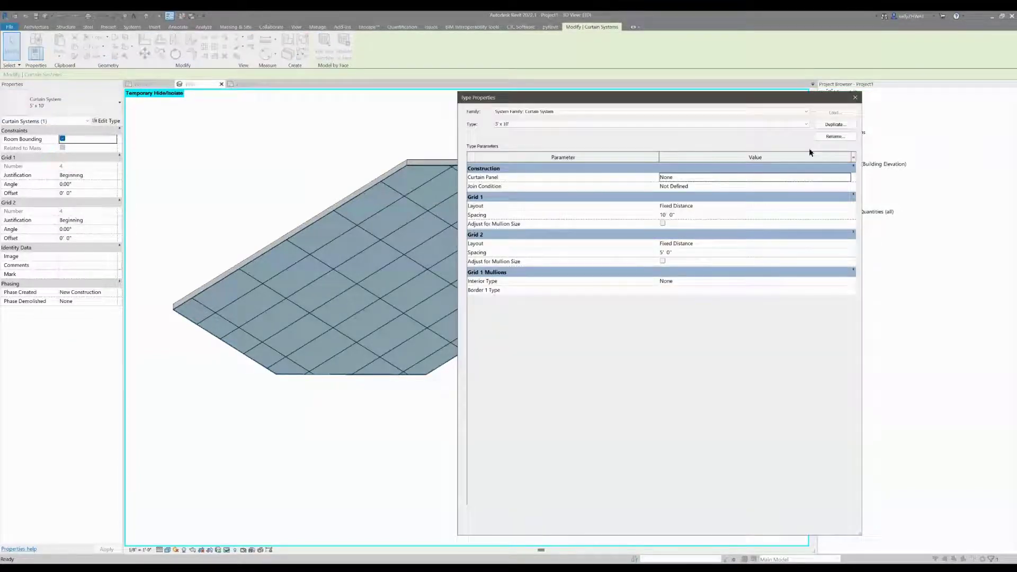
click(827, 126)
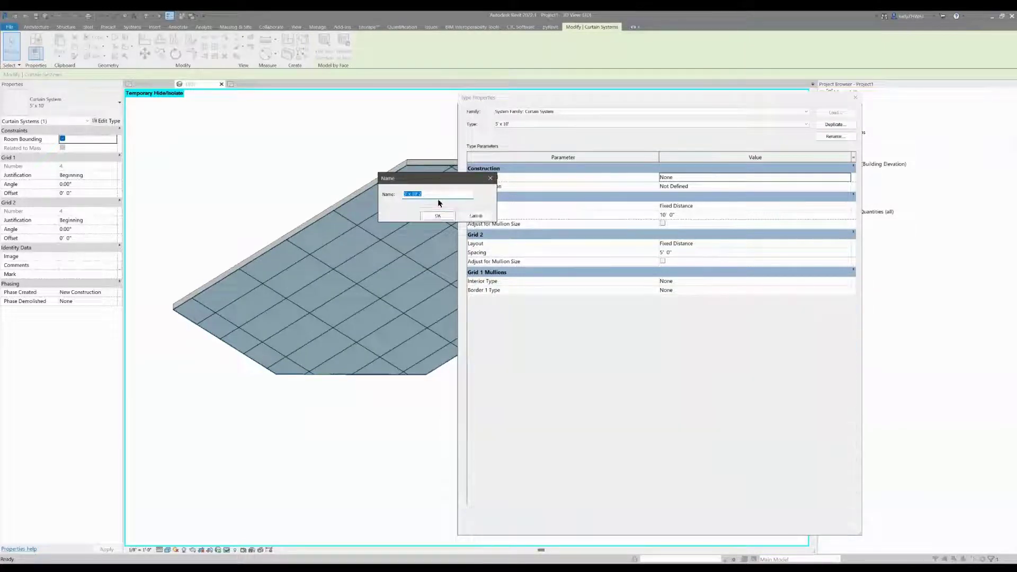
text(3x3)
click(432, 215)
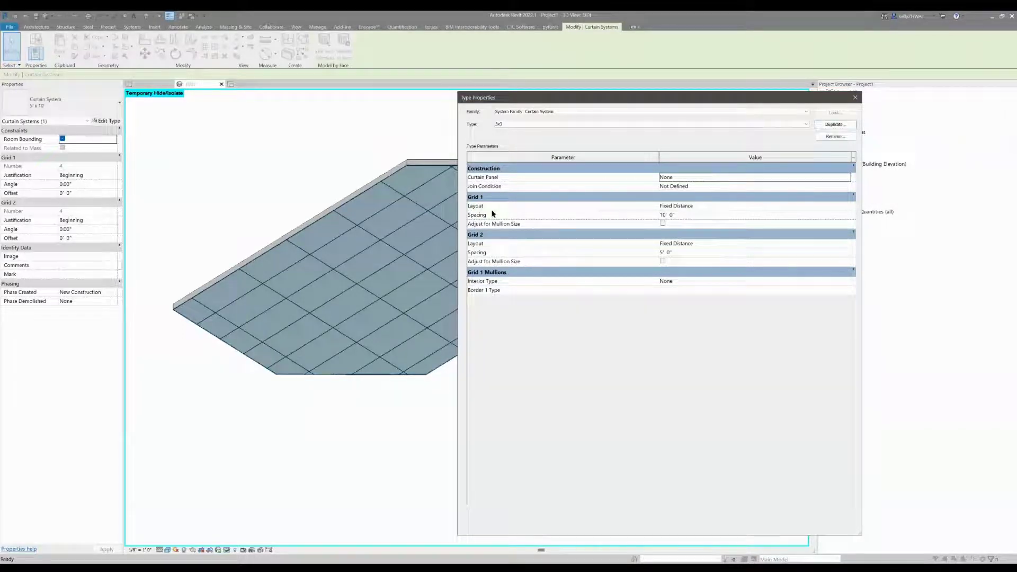
Set the 3x3 curtain system type's Grid 1 and Grid 2 spacing to 3' 0" each
click(709, 216)
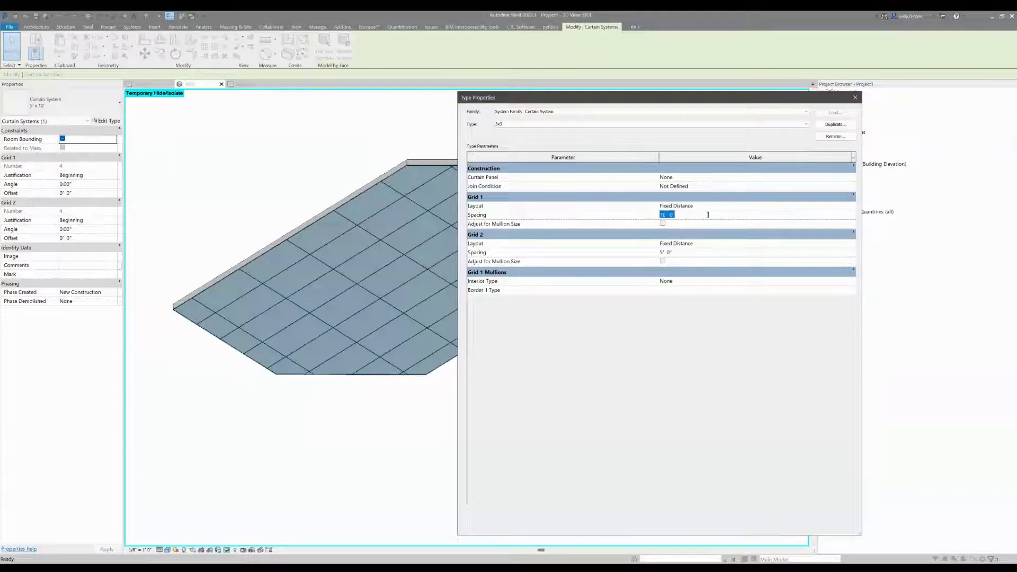
text(3)
click(682, 252)
text(3)
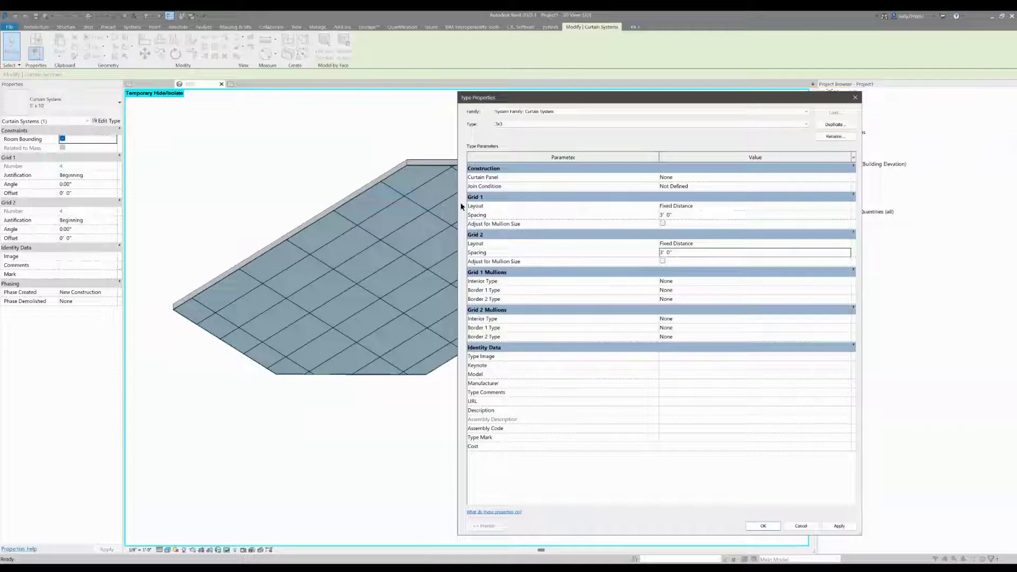
click(479, 259)
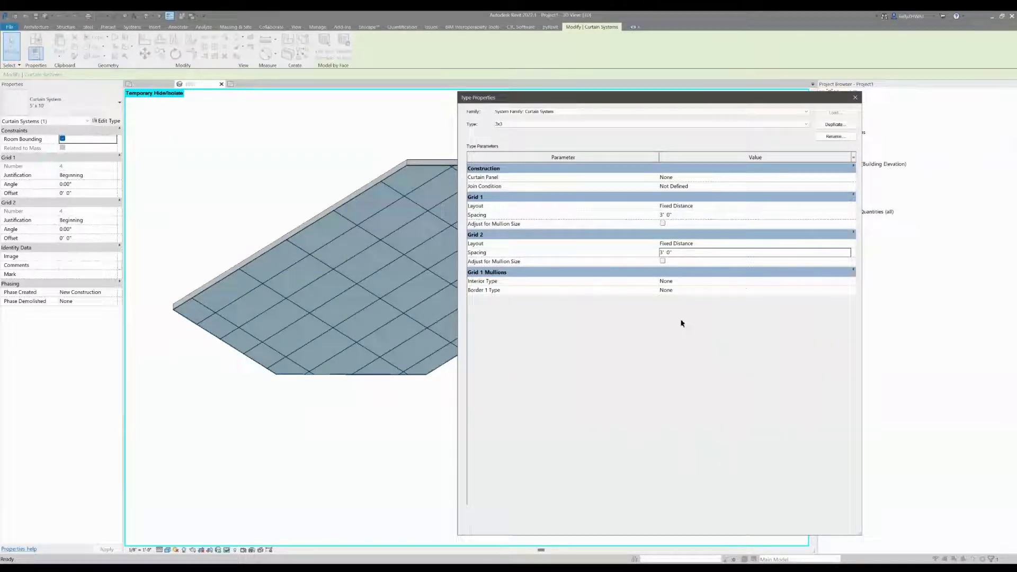
click(742, 282)
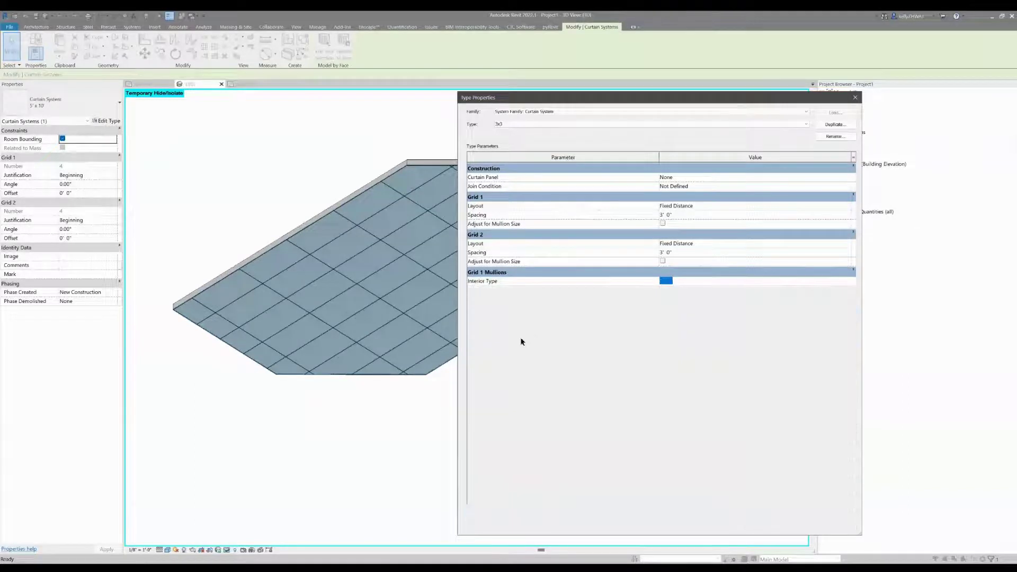
click(847, 289)
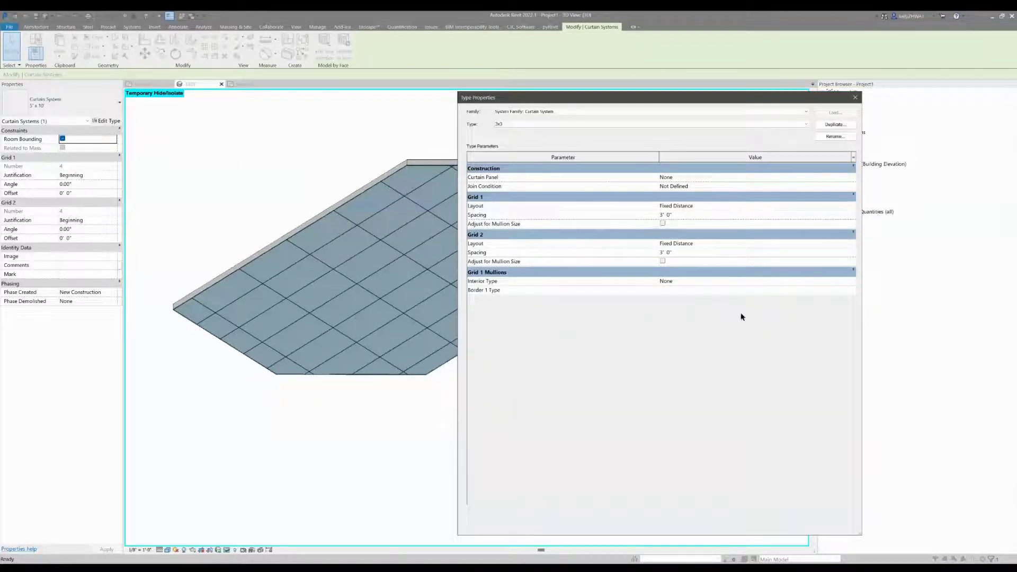
click(847, 300)
click(814, 291)
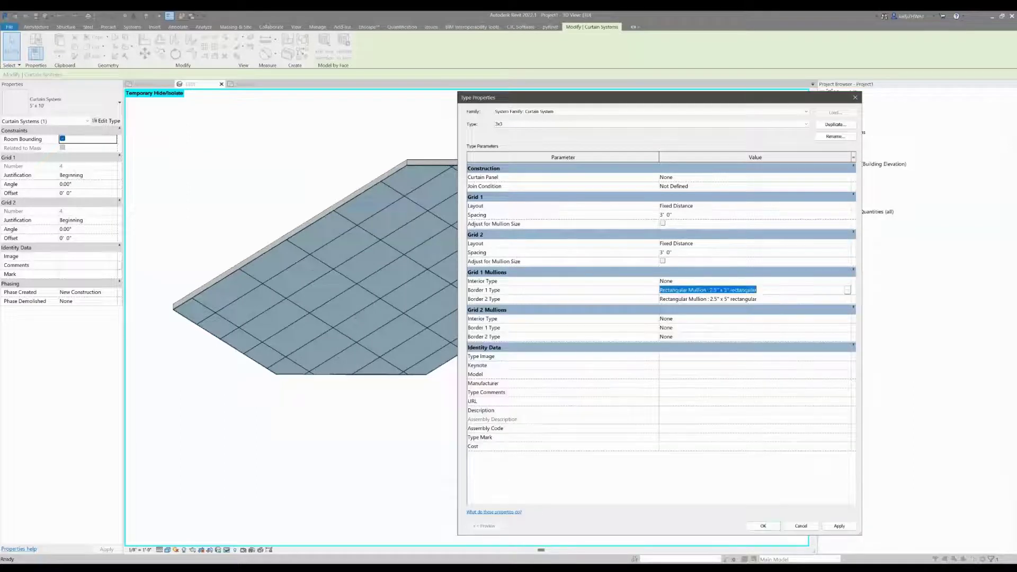
click(850, 300)
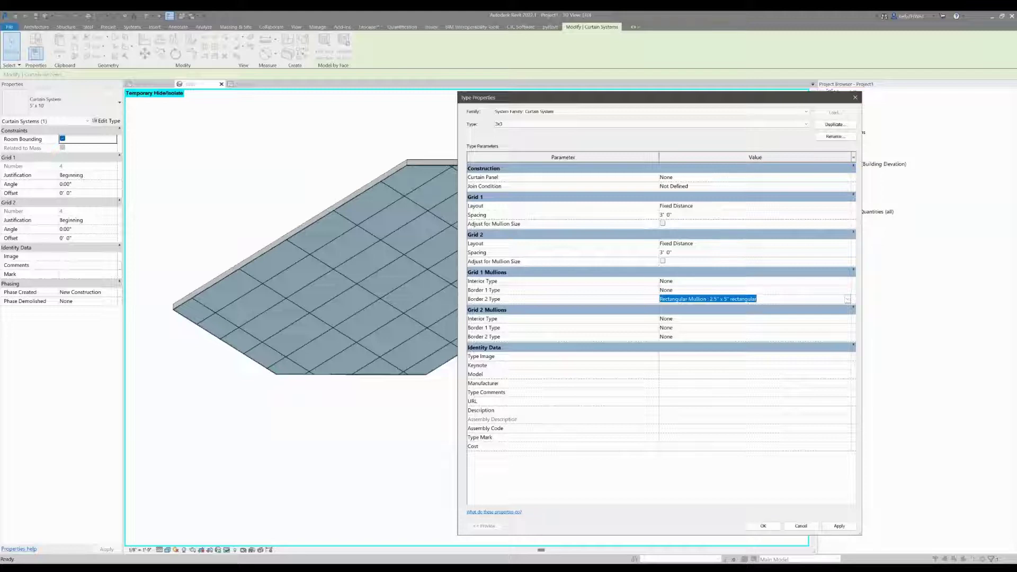
Assign Rectangular Mullion : 2.5" x 5" rectangular as the interior mullion type for both Grid 1 and Grid 2
click(847, 282)
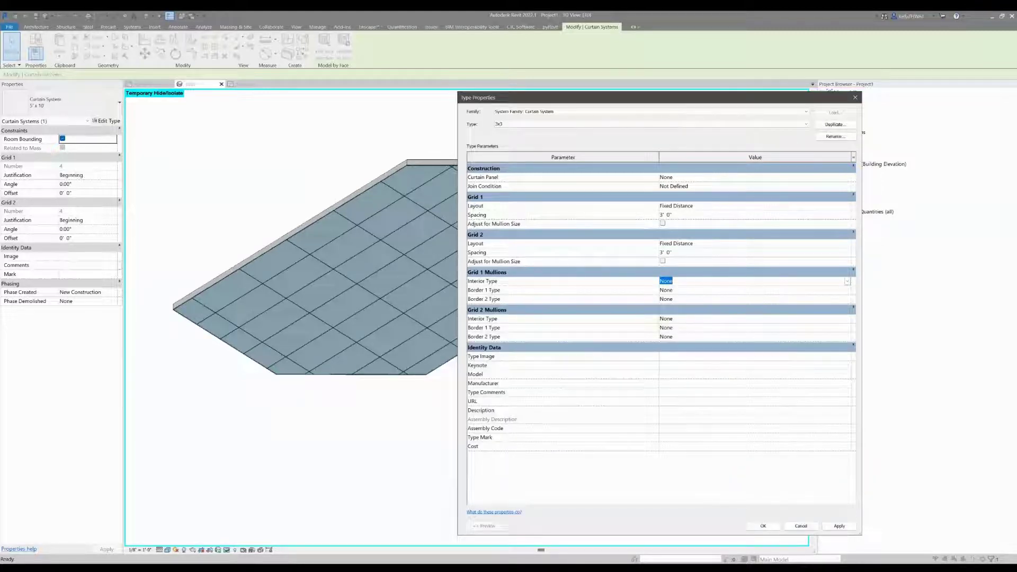
click(727, 320)
click(849, 320)
click(731, 355)
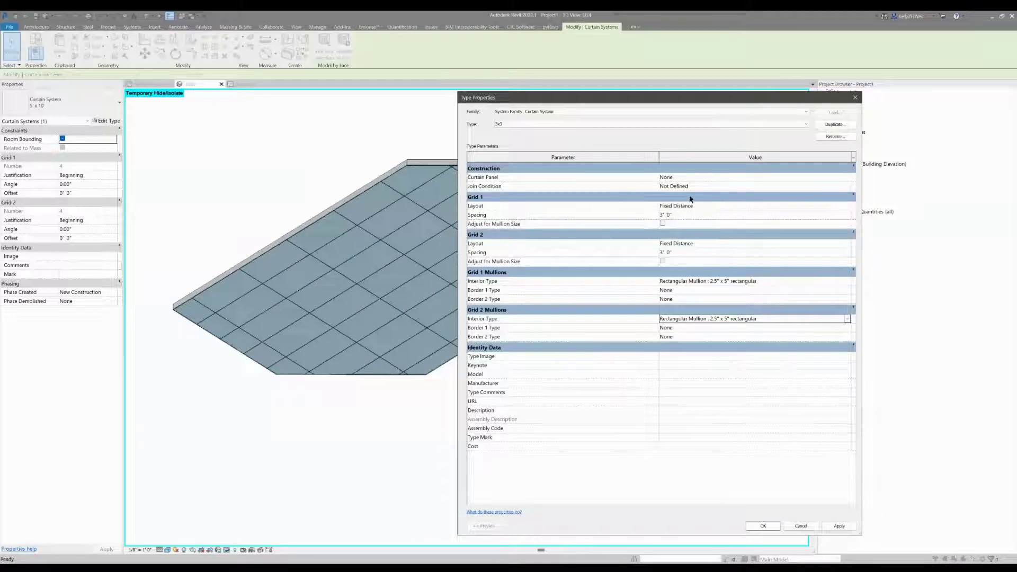
Set the type's curtain panel to Empty System Panel : Empty and accept the type changes
click(689, 177)
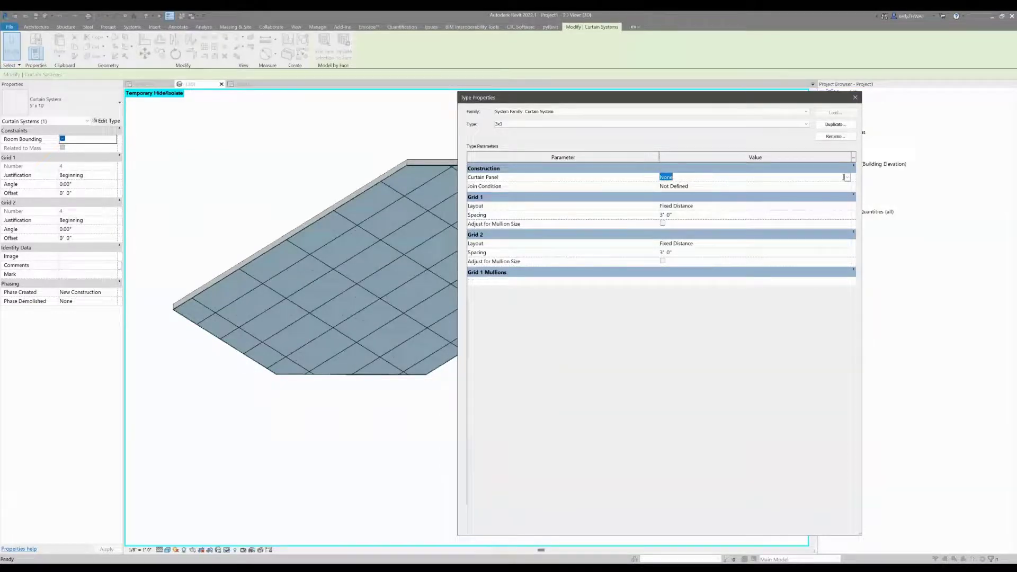
click(848, 178)
click(695, 195)
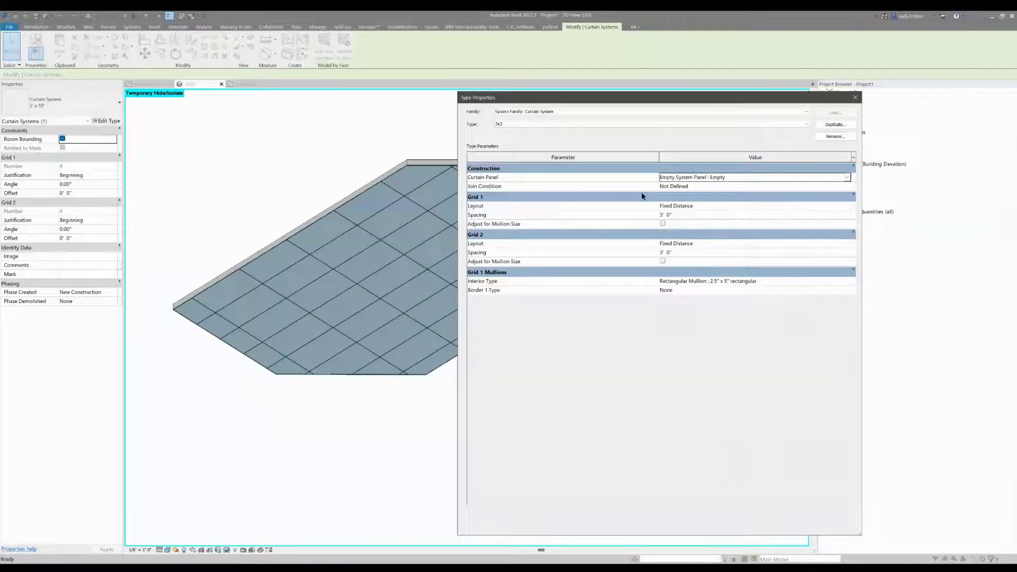
click(763, 527)
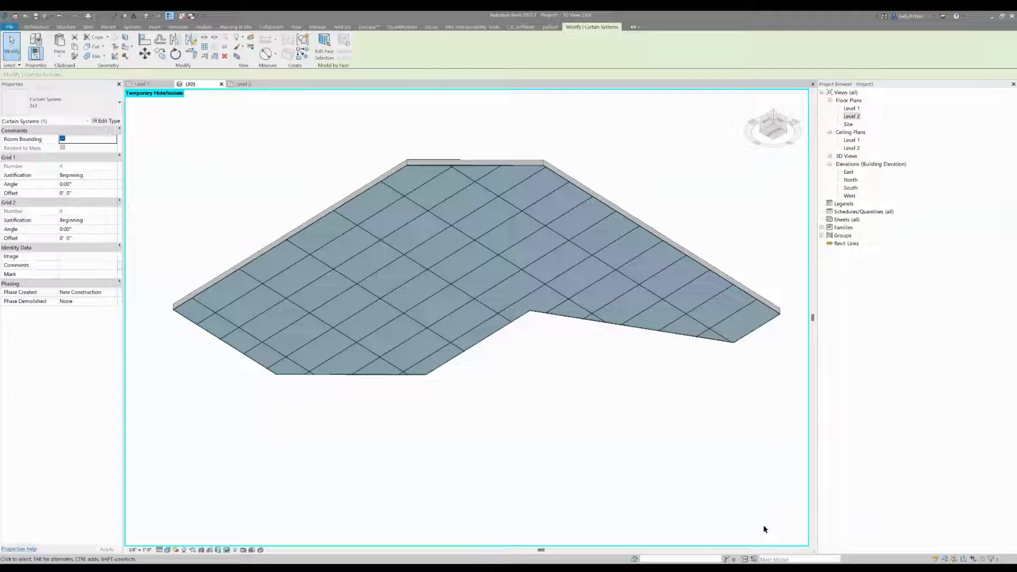
Try to rotate a single grid line of the curtain system
scroll(391, 239, up, 3)
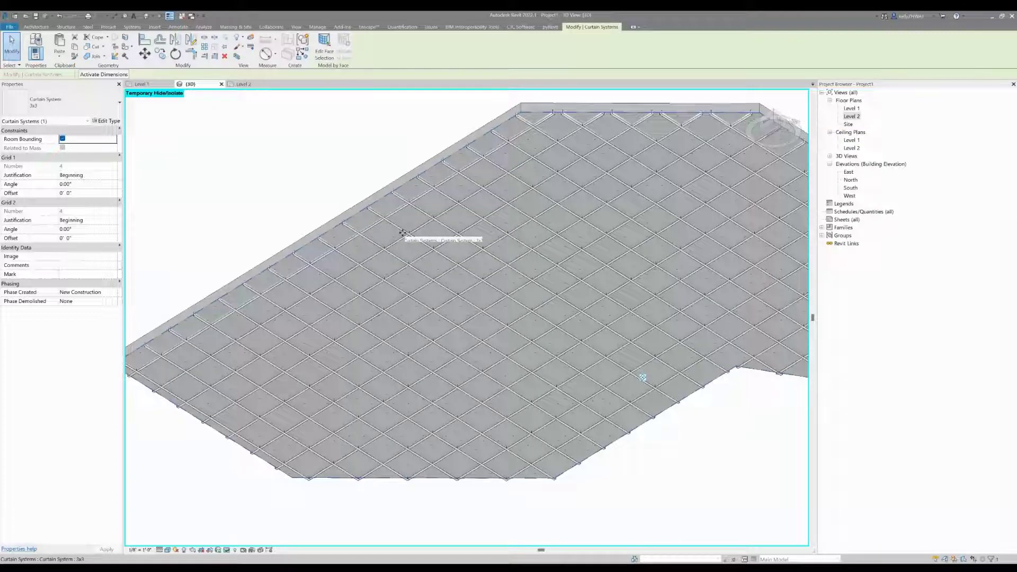
key(Tab)
key(Tab)
click(403, 233)
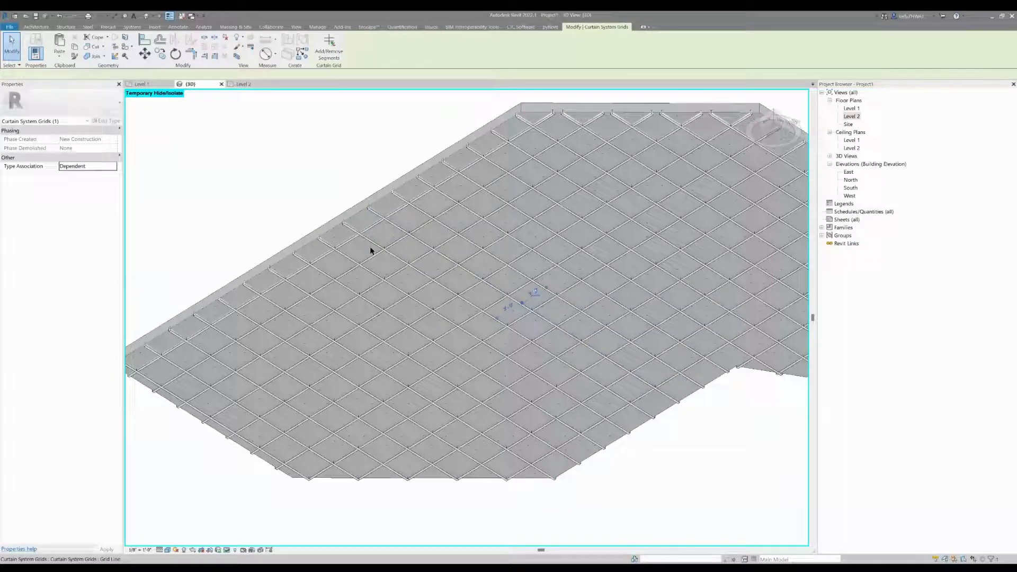
click(176, 54)
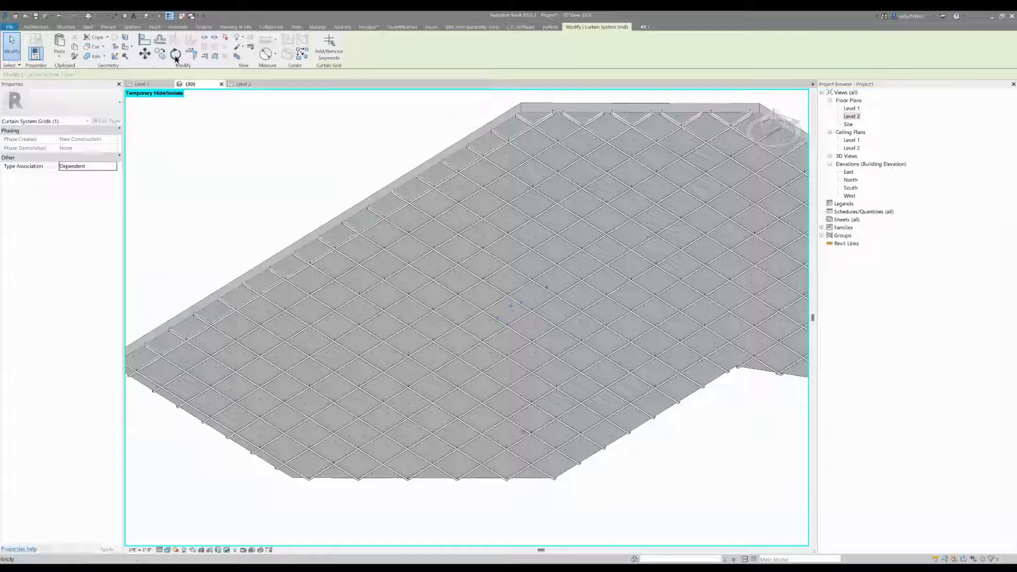
click(365, 307)
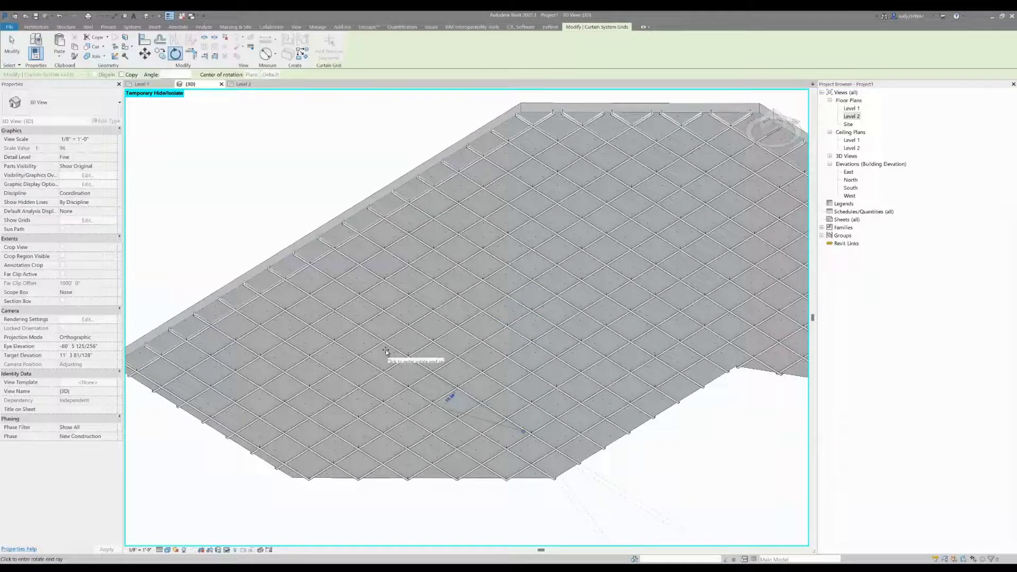
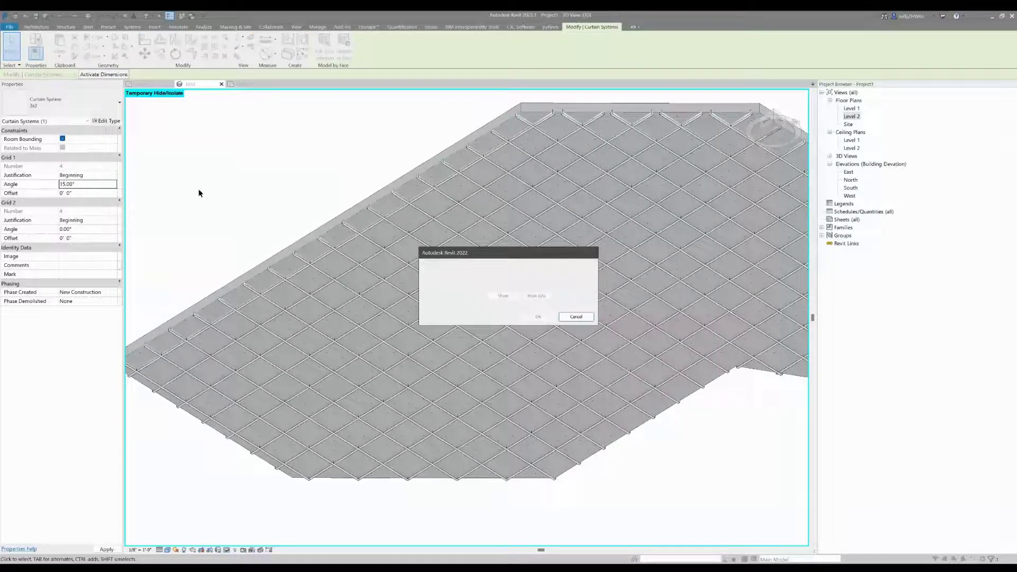
Set the curtain system's Grid 1 angle to 30°
click(91, 184)
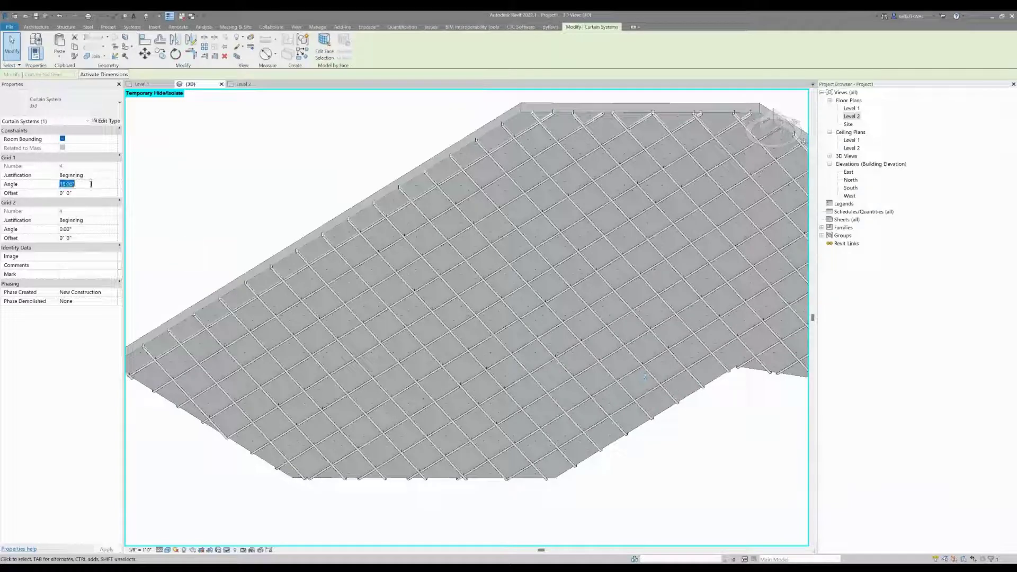
text(30)
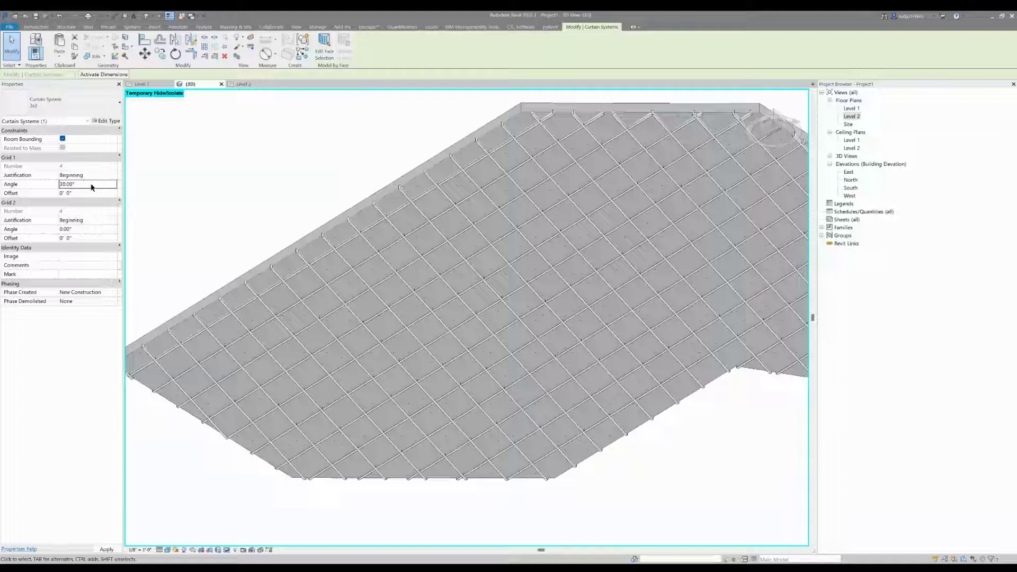
key(Return)
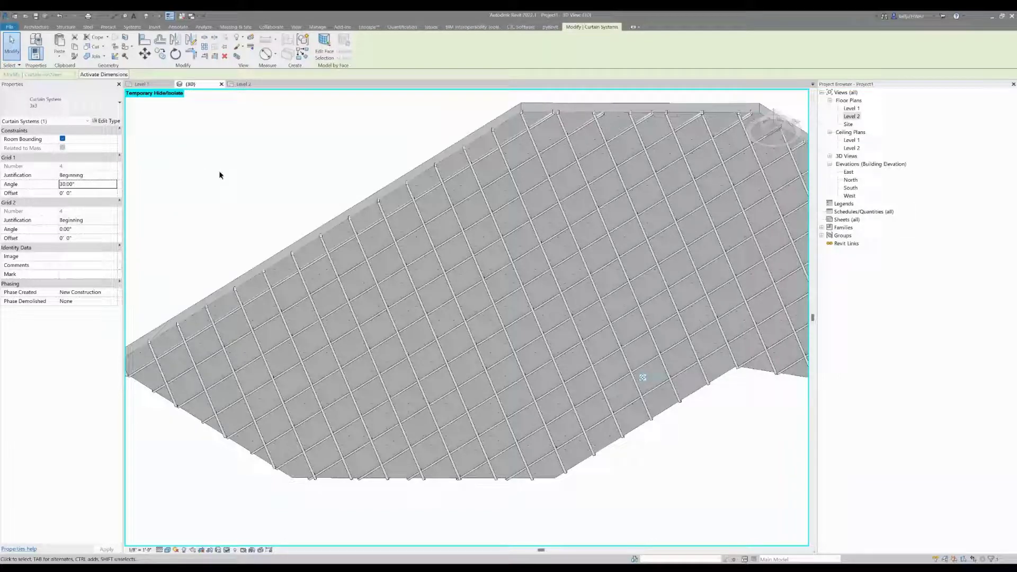
Set the curtain system's Grid 1 angle to 60° and accept the resulting dialog
click(93, 184)
text(60.00)
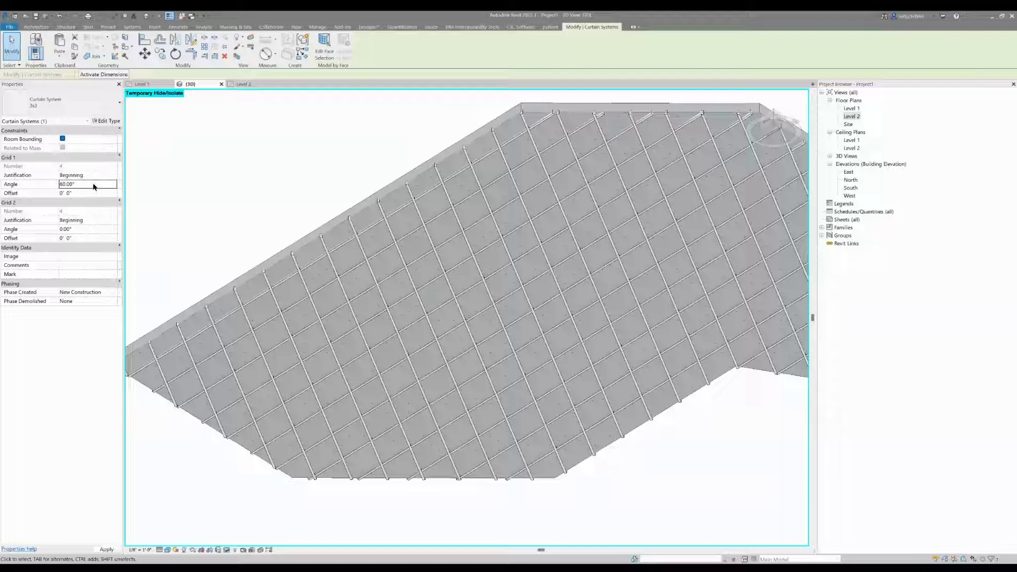
key(Return)
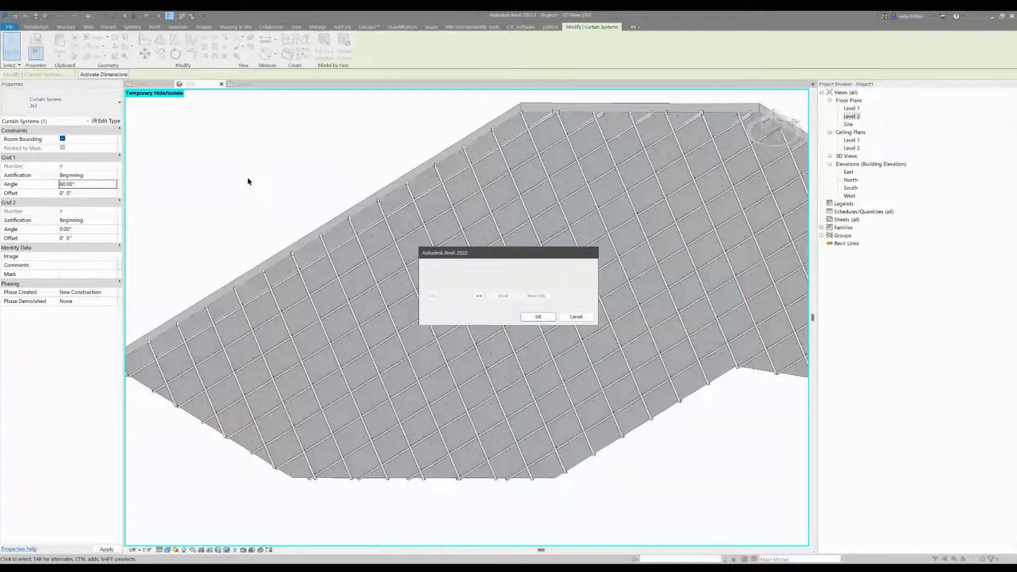
key(Return)
Duplicate the type of one mullion near the slab's corner under the name conc 8"x12"
shift+middle_drag(286, 211, 301, 232)
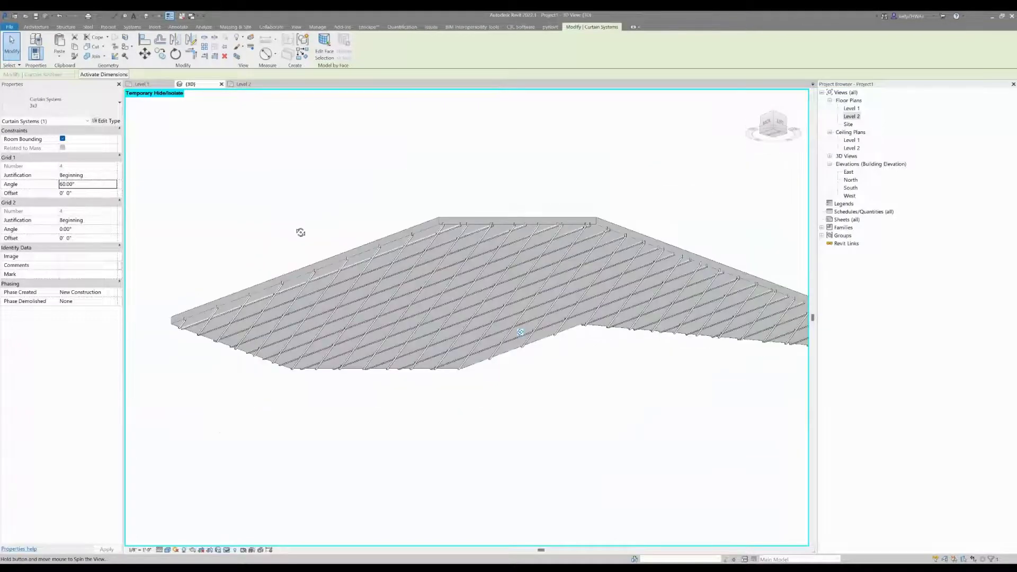
scroll(476, 207, up, 6)
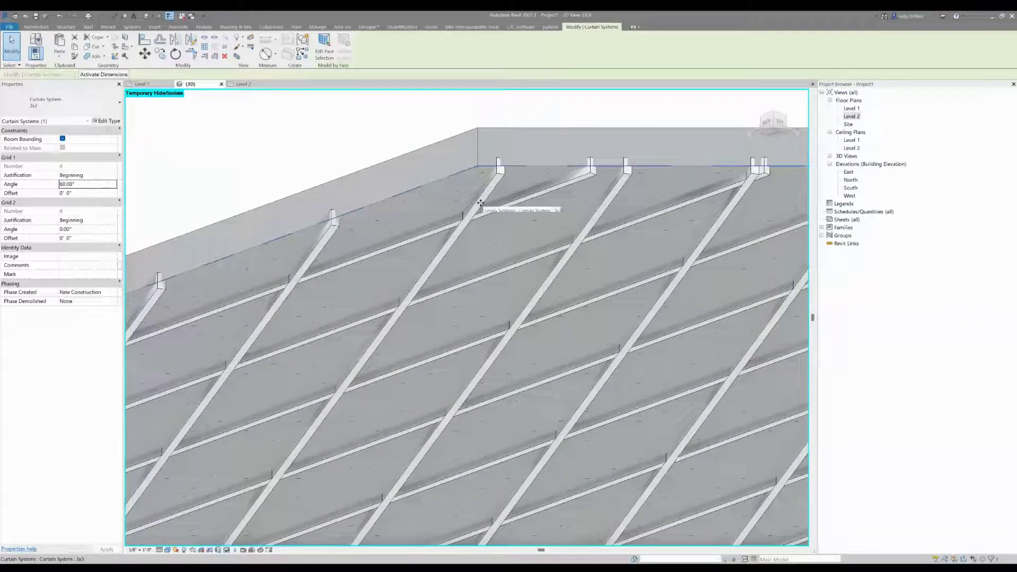
click(481, 204)
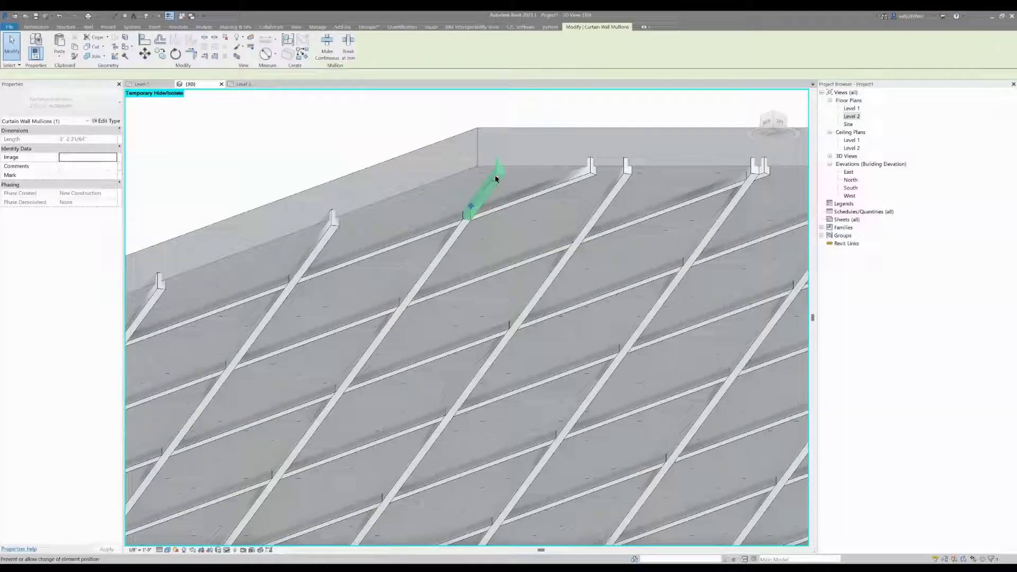
click(115, 123)
click(834, 125)
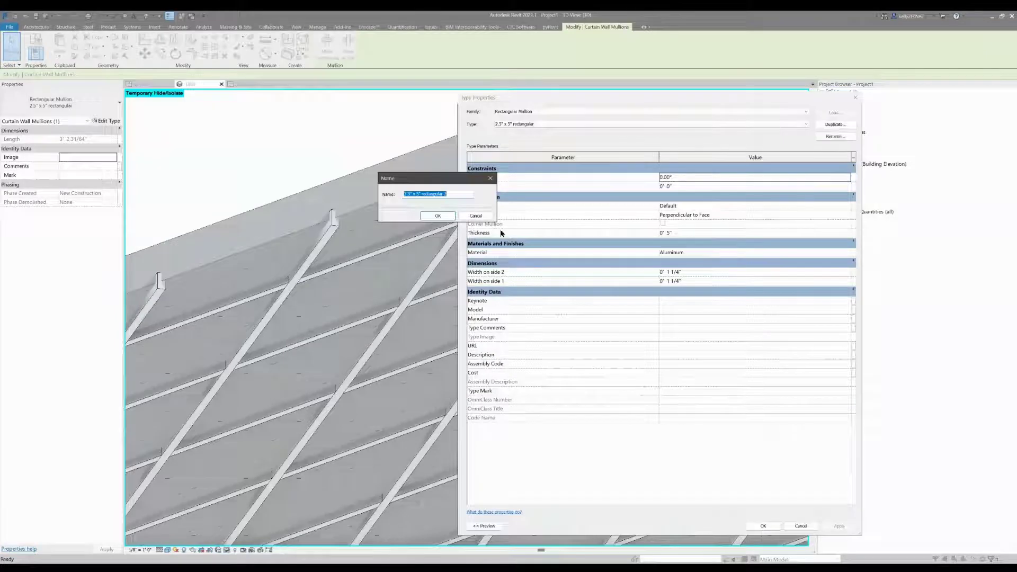
text(conc)
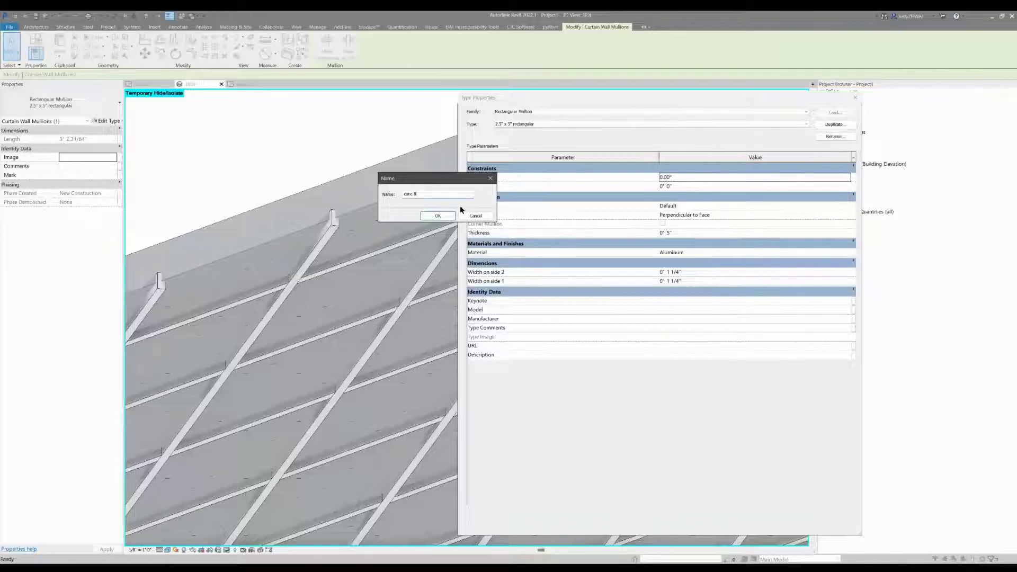
text(8"x102)
key(Return)
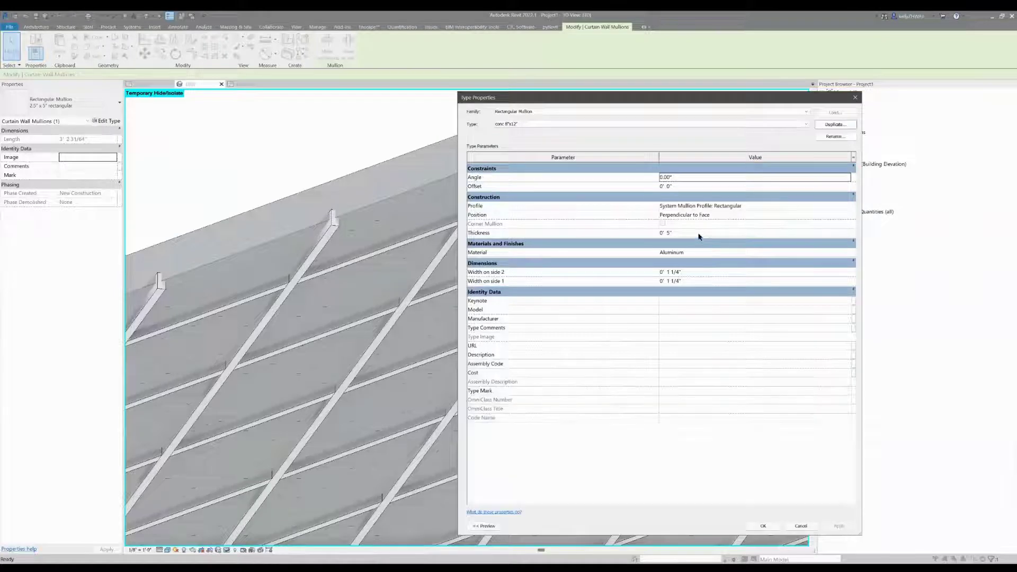
Give the conc 8"x12" mullion type a thickness of 1' 0" and a width of 0' 4" on both sides
click(697, 232)
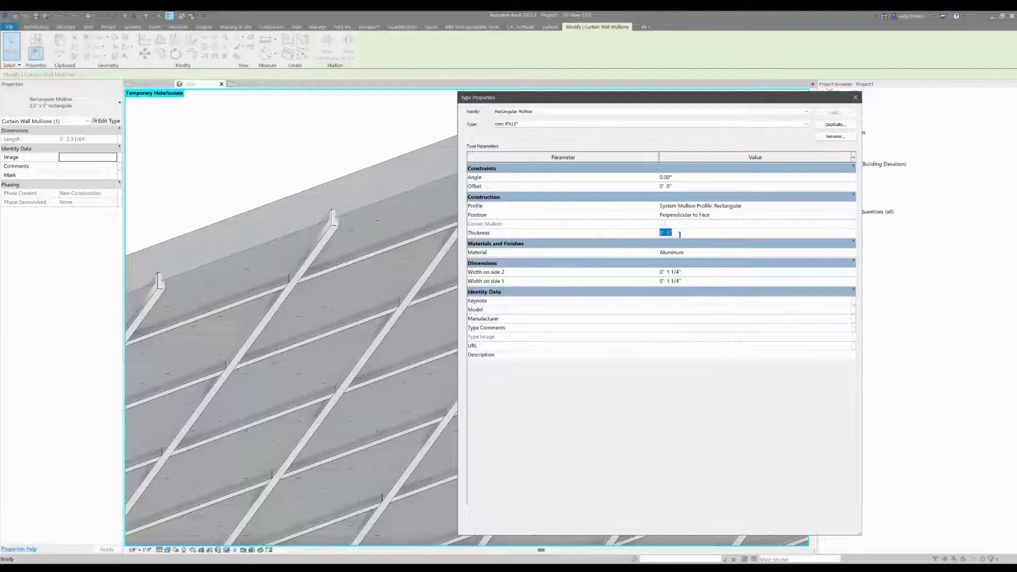
text(1' 0")
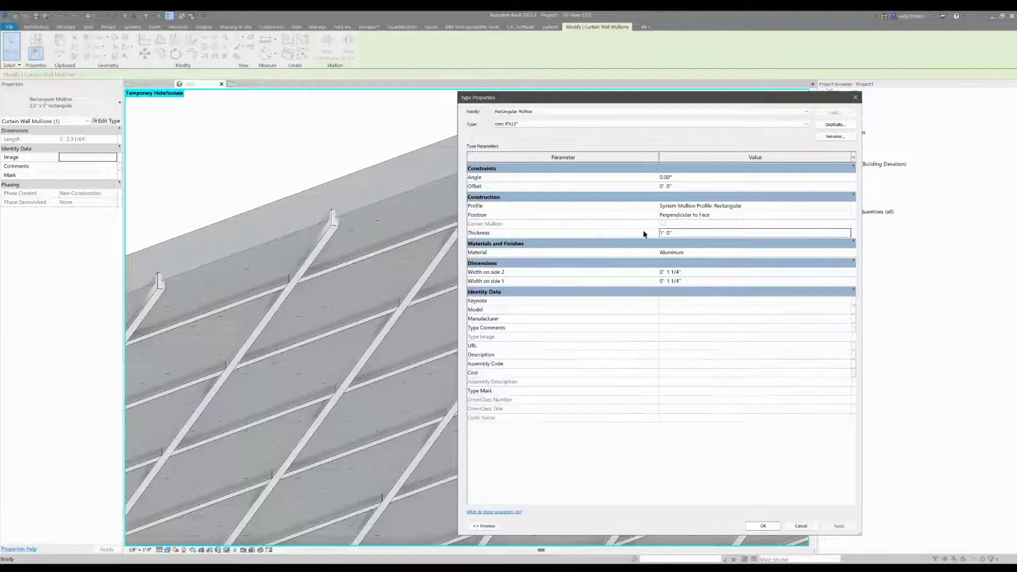
click(695, 273)
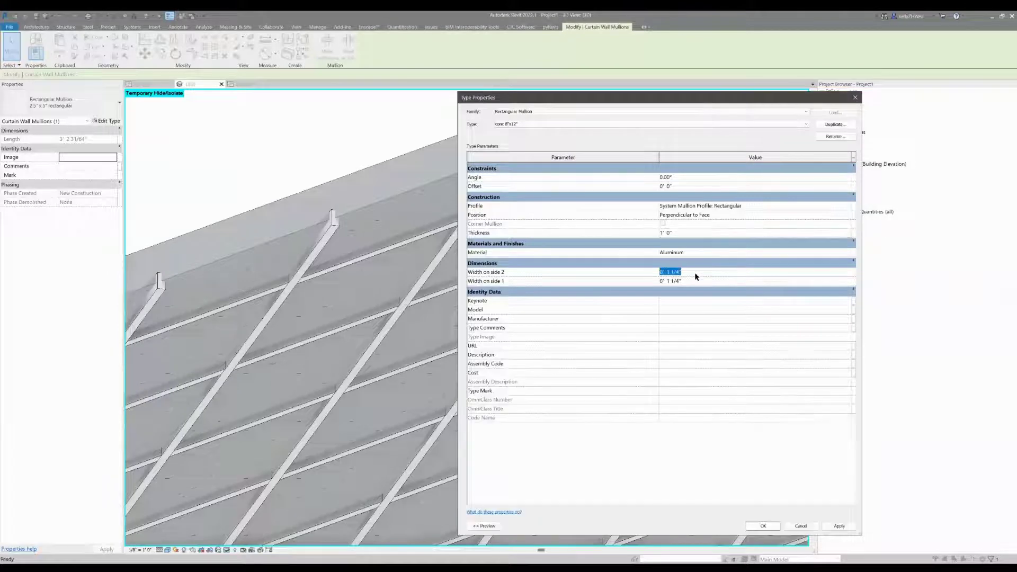
text(0' 4")
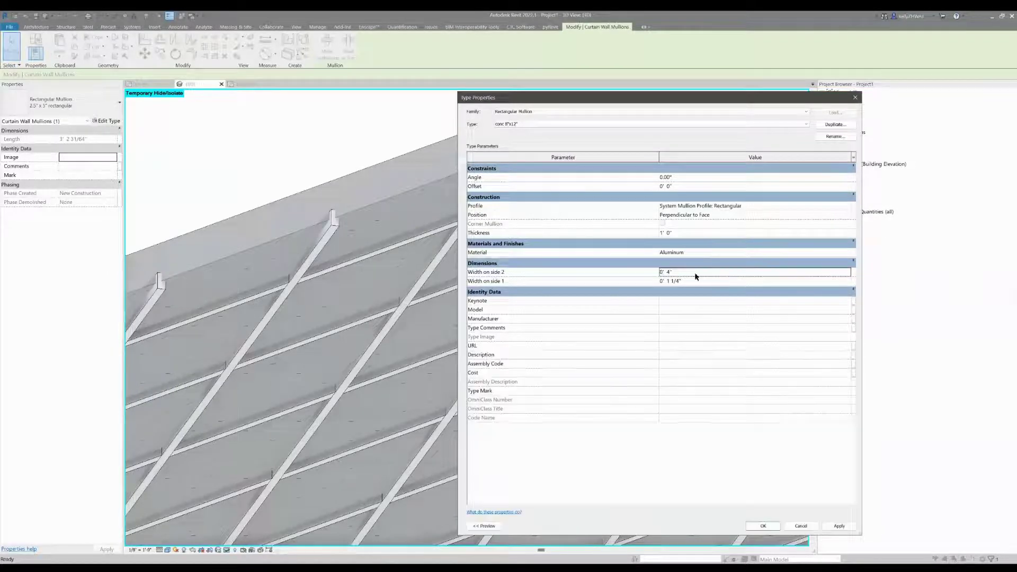
click(692, 282)
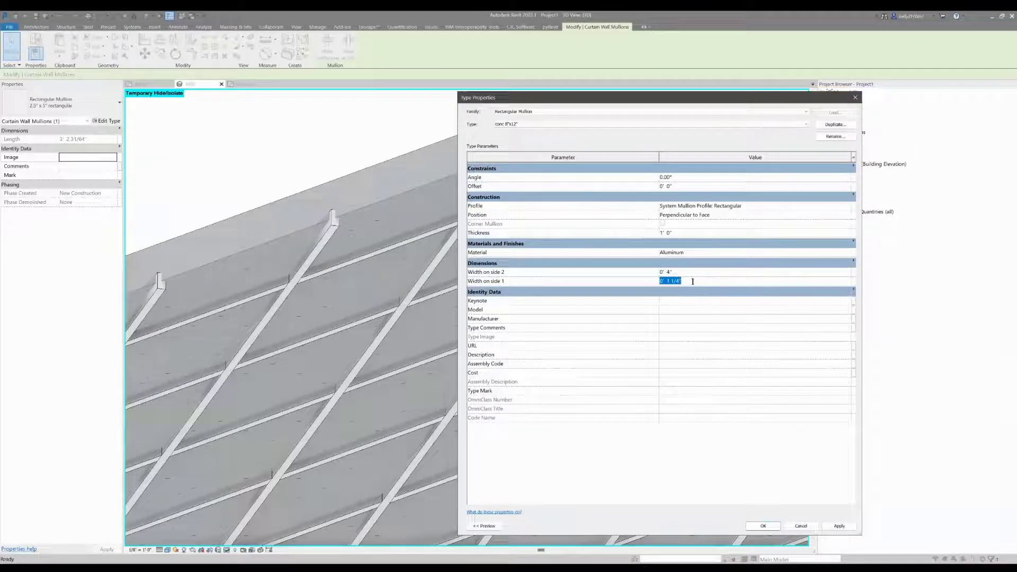
text(0' 4")
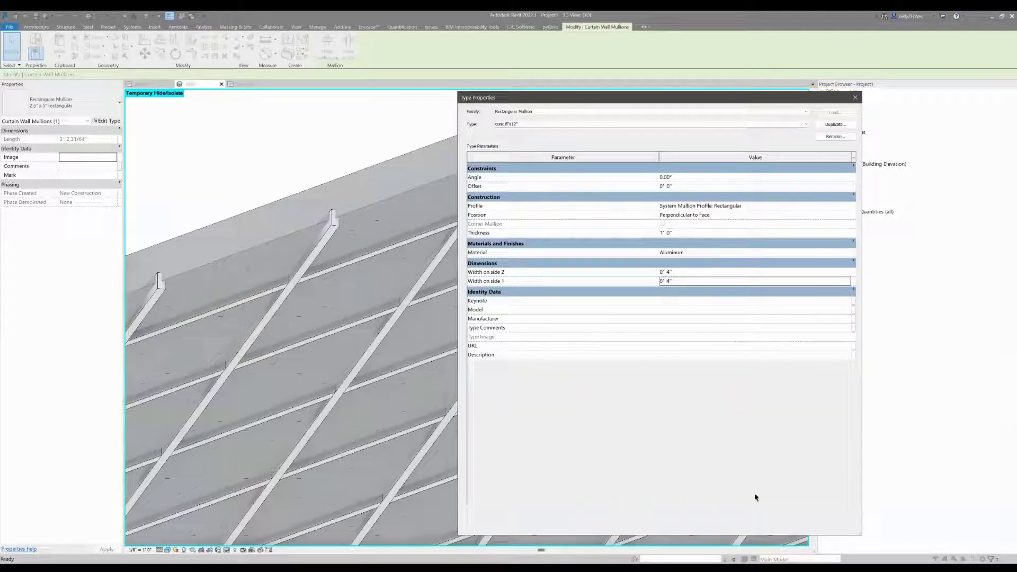
click(763, 525)
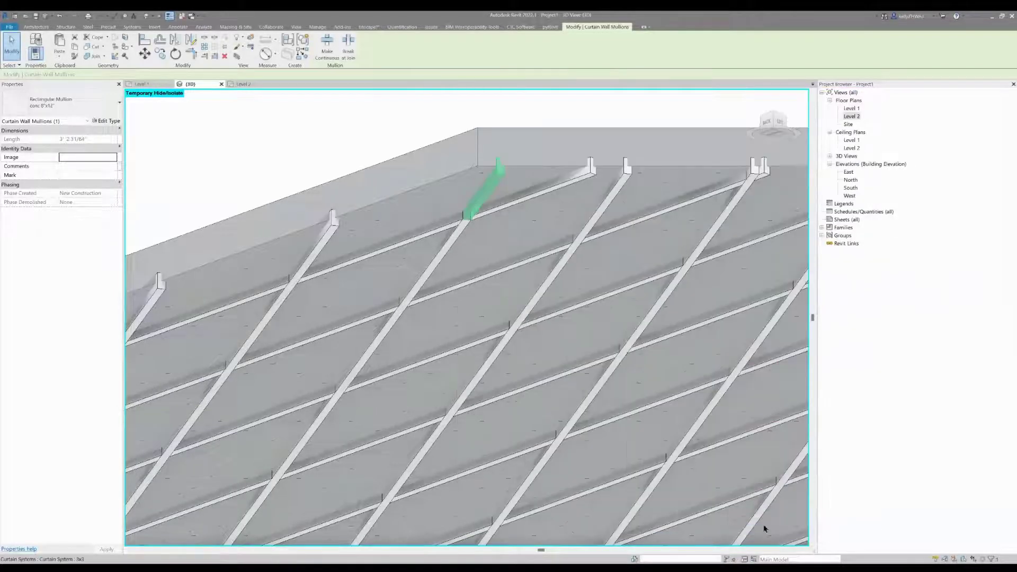
Locate the conc 8"x12" type among the project's Rectangular Mullion families and show its properties
click(497, 180)
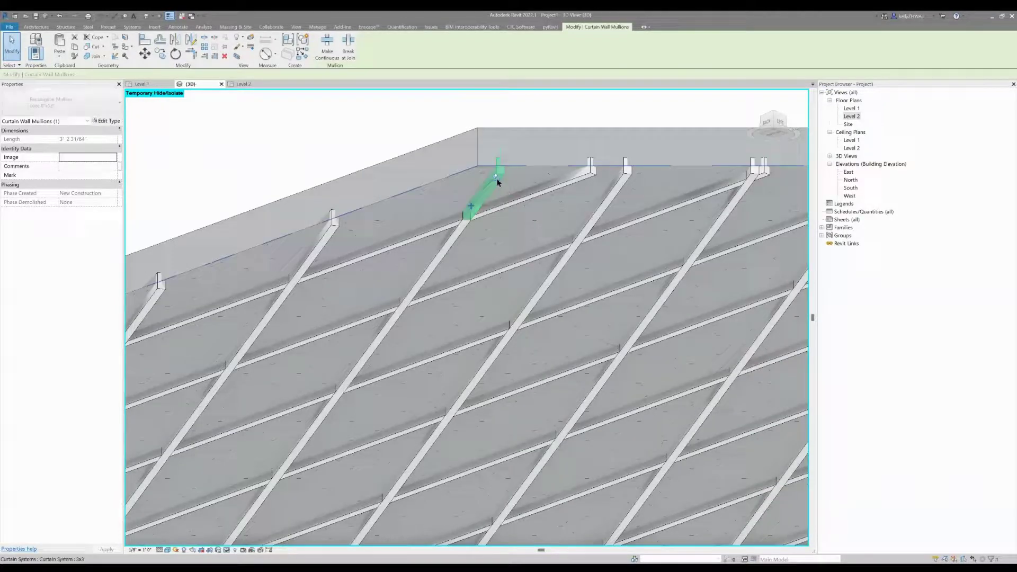
click(844, 227)
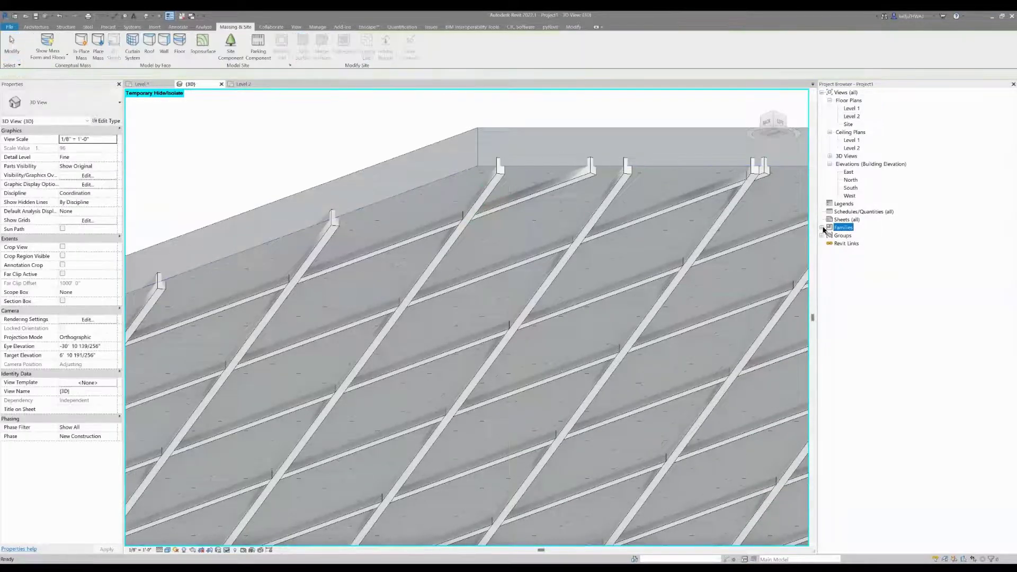
click(822, 227)
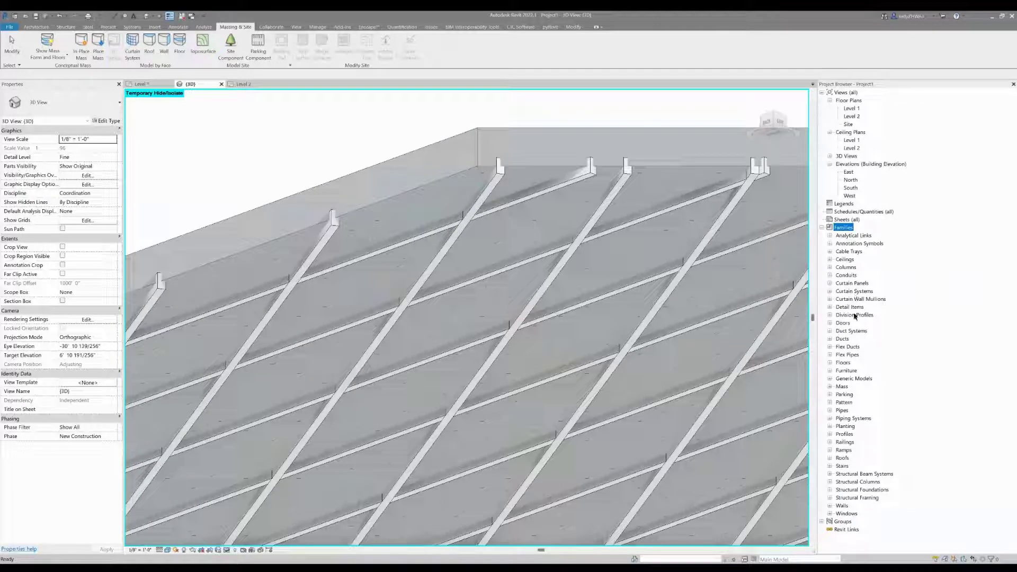
click(854, 300)
click(830, 300)
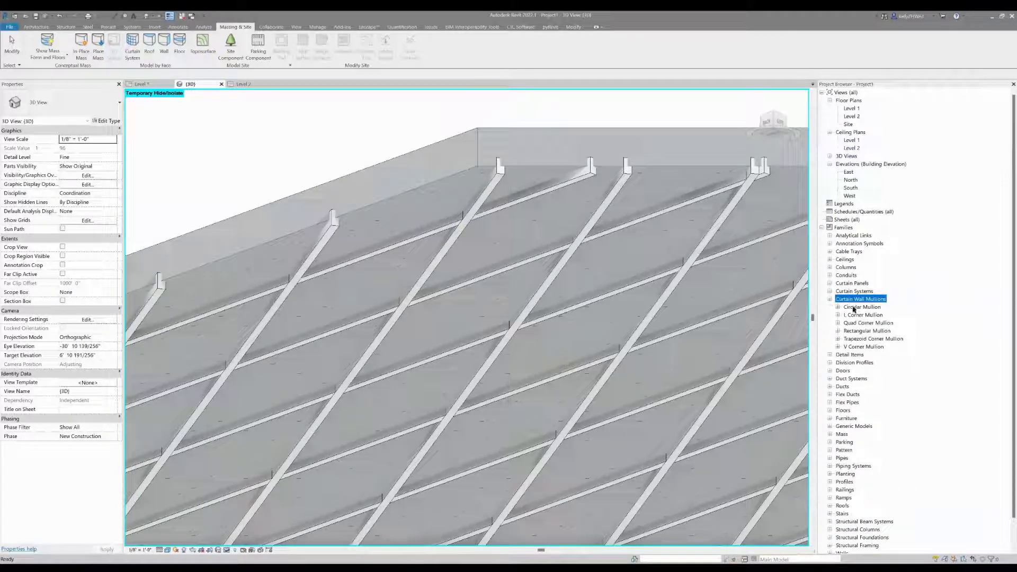
click(848, 331)
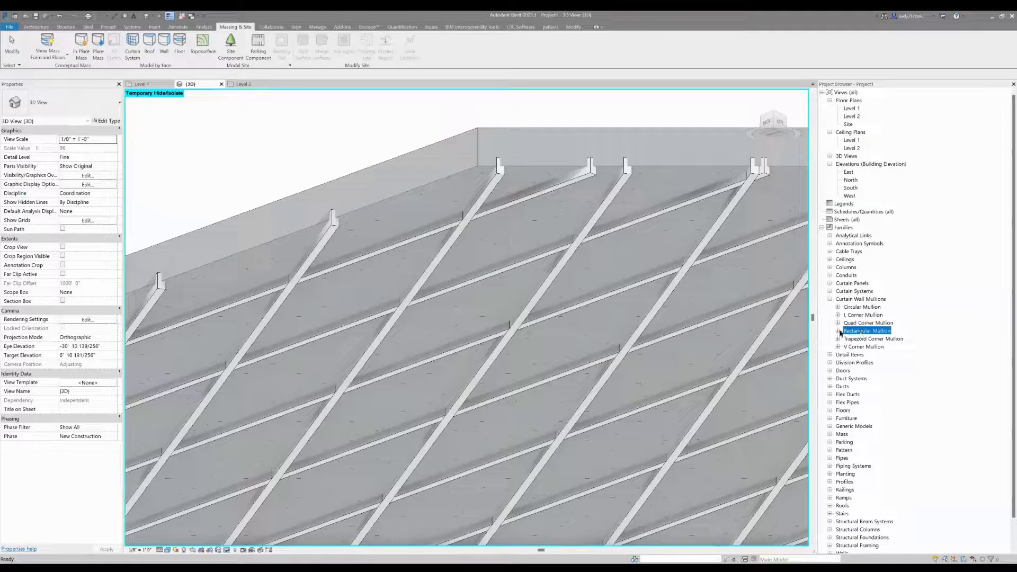
click(838, 331)
click(874, 363)
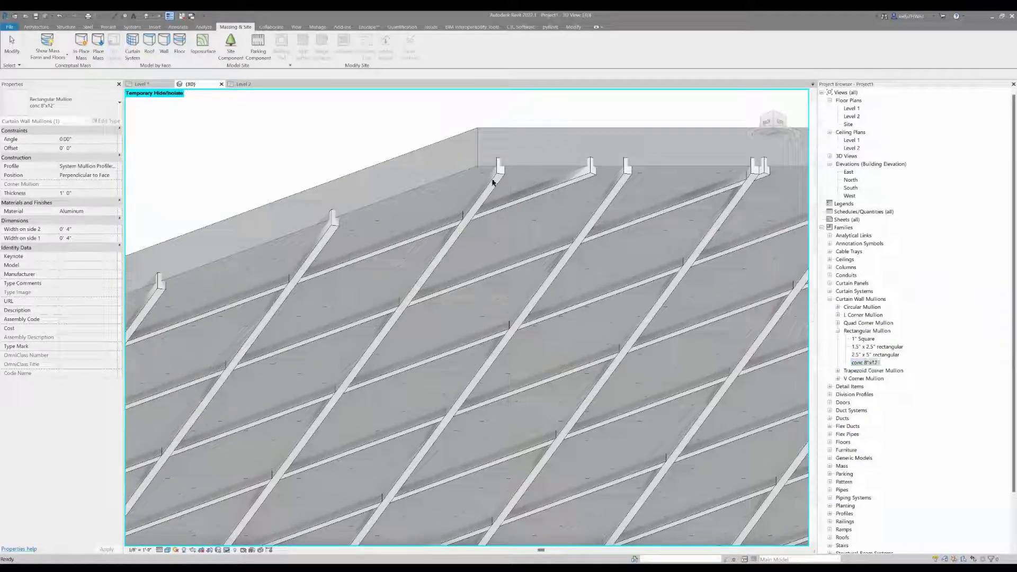
Set the interior mullion type of both Grid 1 and Grid 2 in the 3x3 curtain system to Rectangular Mullion : conc 8"x12"
scroll(493, 183, down, 1)
click(476, 199)
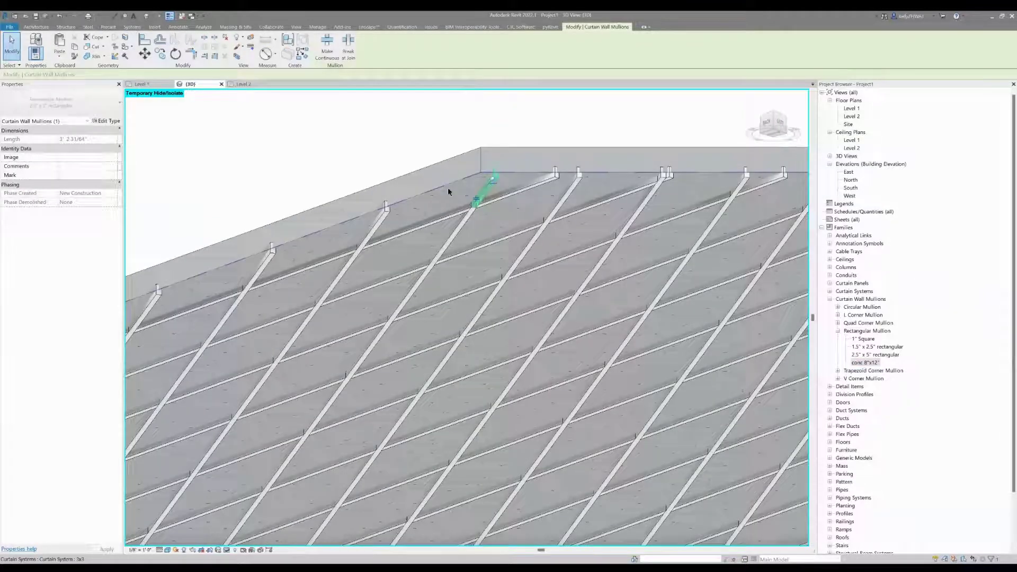
double_click(449, 190)
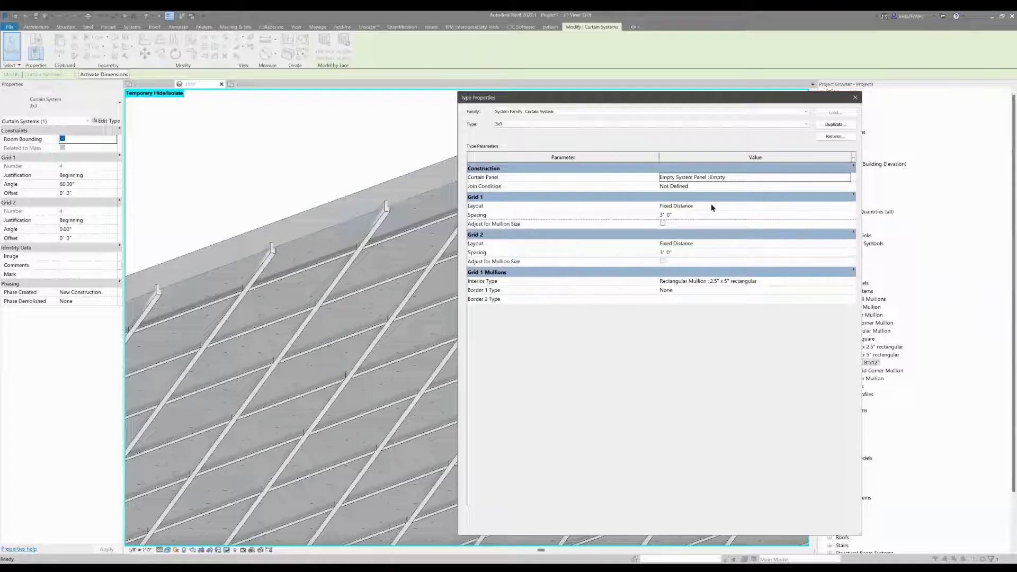
click(846, 281)
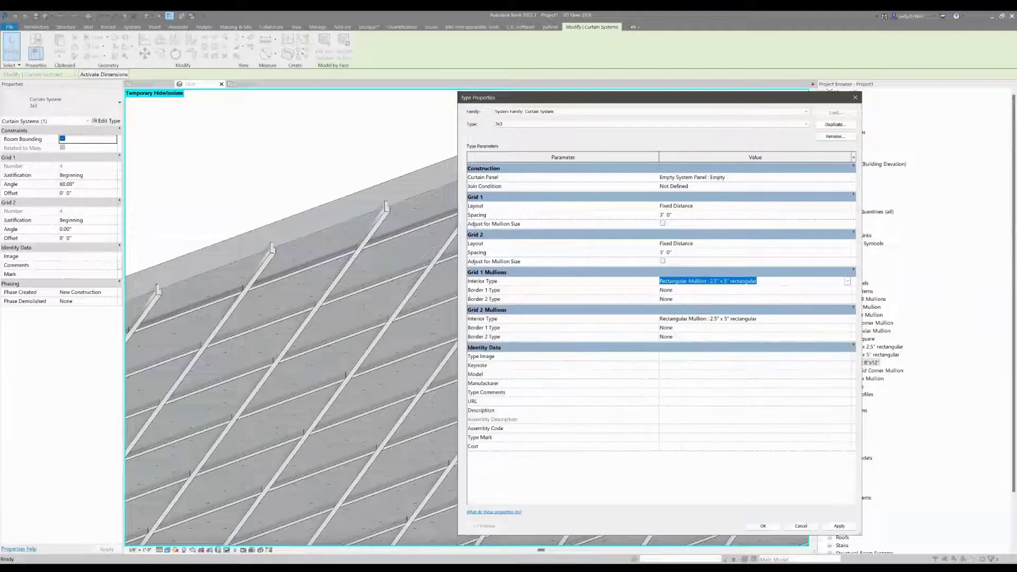
click(731, 320)
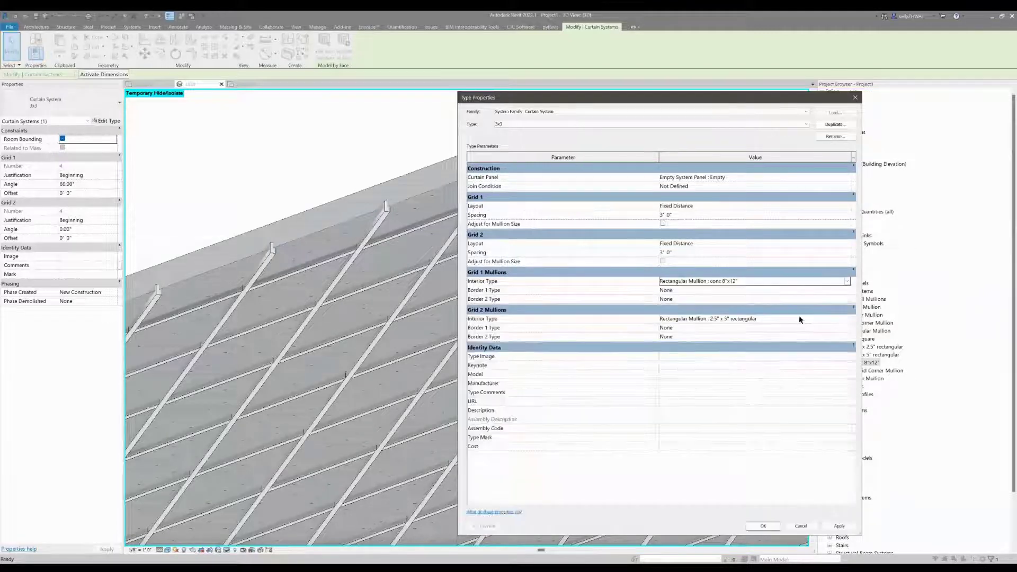
click(710, 318)
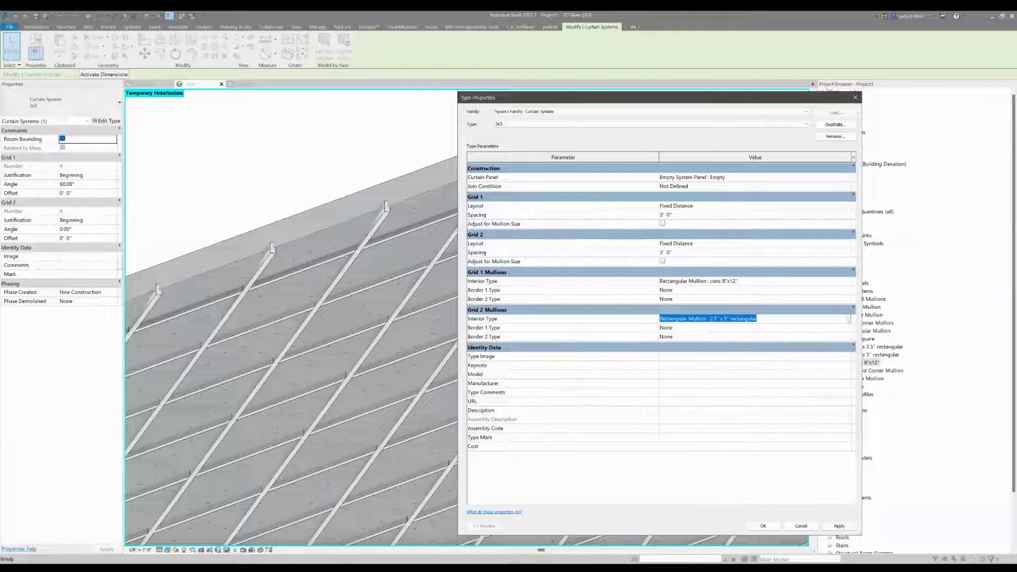
click(847, 319)
click(727, 365)
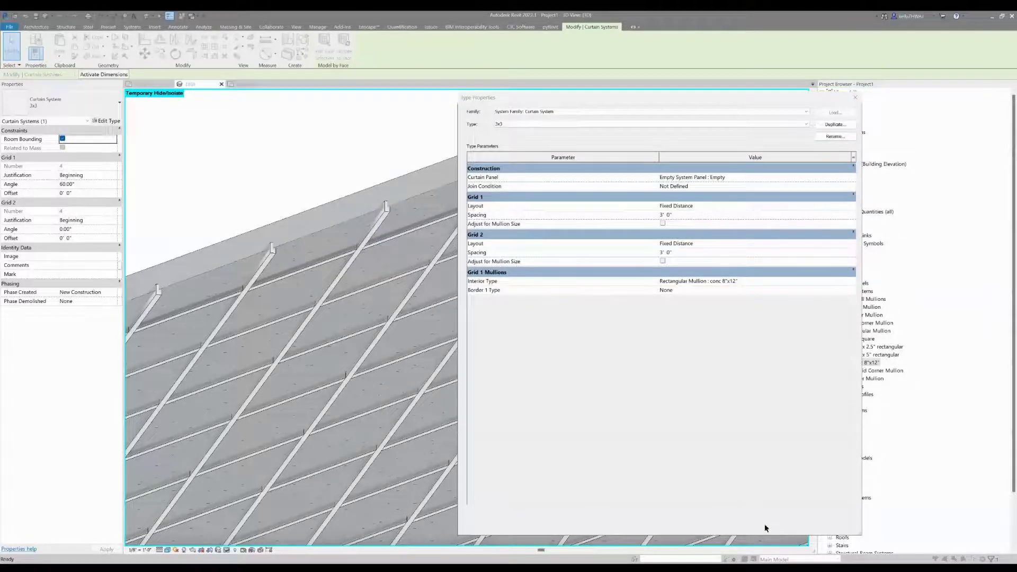
Assign the material Concrete, Cast-in-Place gray to the conc 8"x12" mullion type
scroll(425, 242, down, 1)
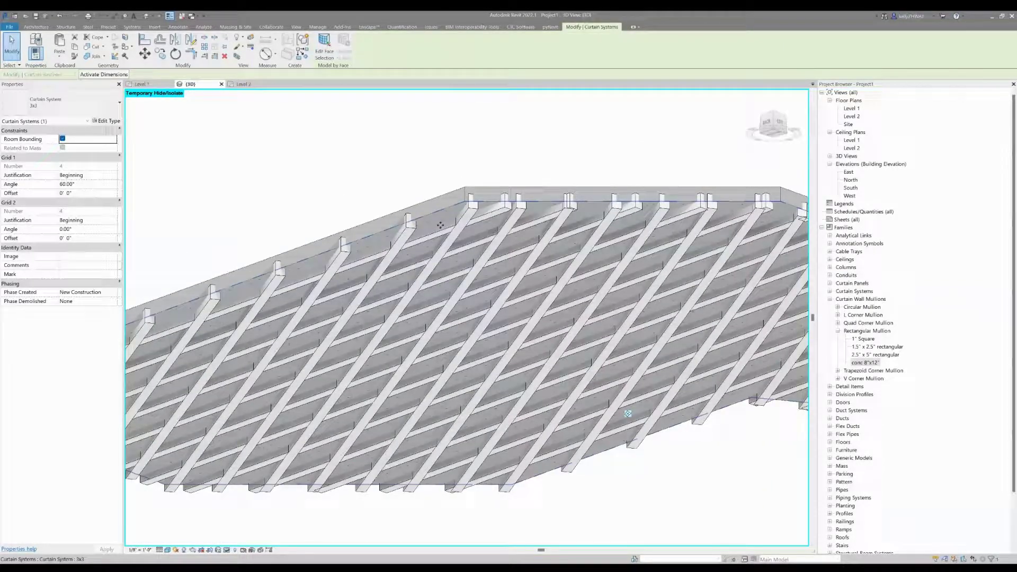
scroll(420, 242, up, 5)
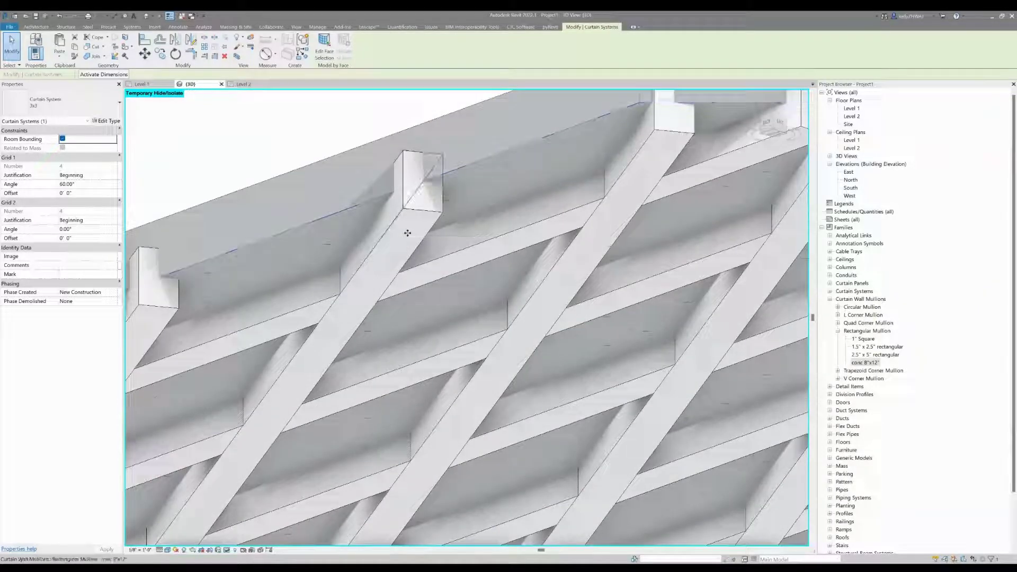
click(406, 230)
click(107, 121)
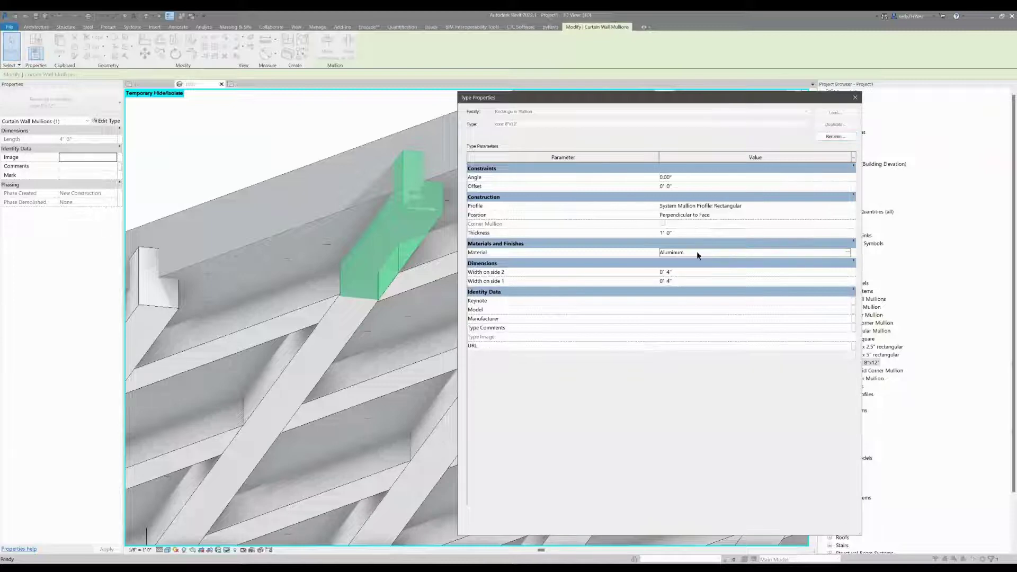
click(697, 252)
click(848, 253)
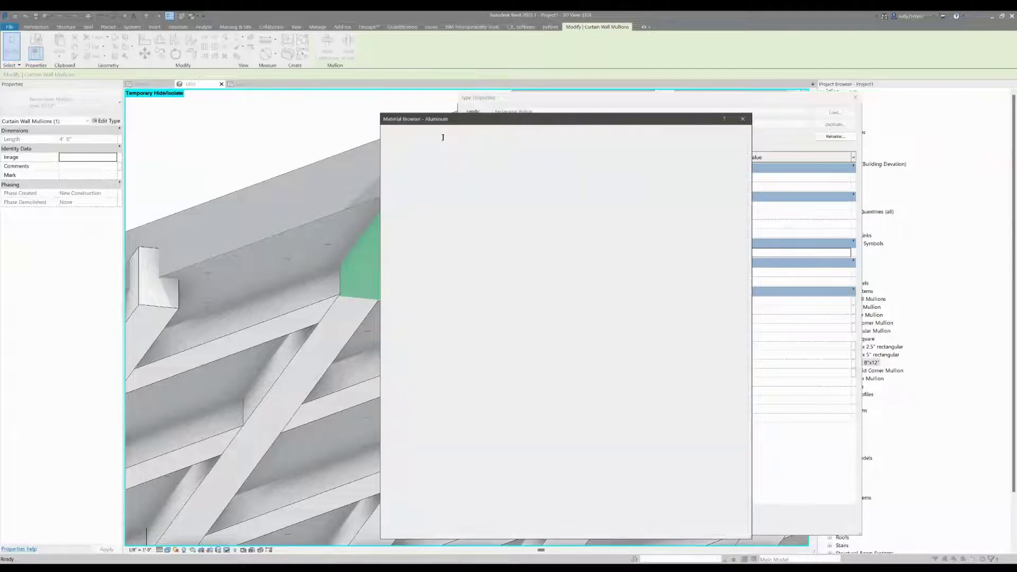
text(conc)
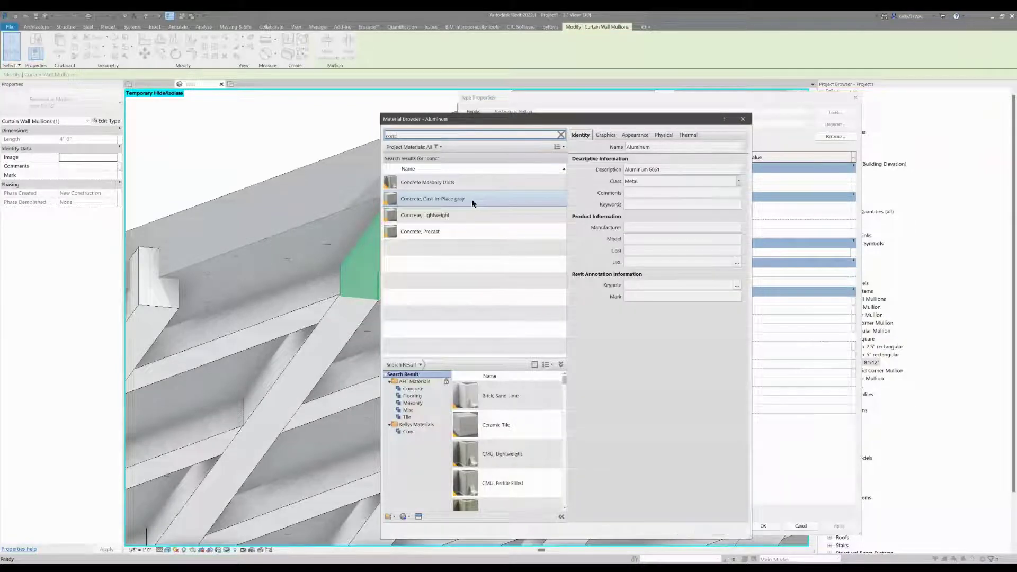
double_click(473, 198)
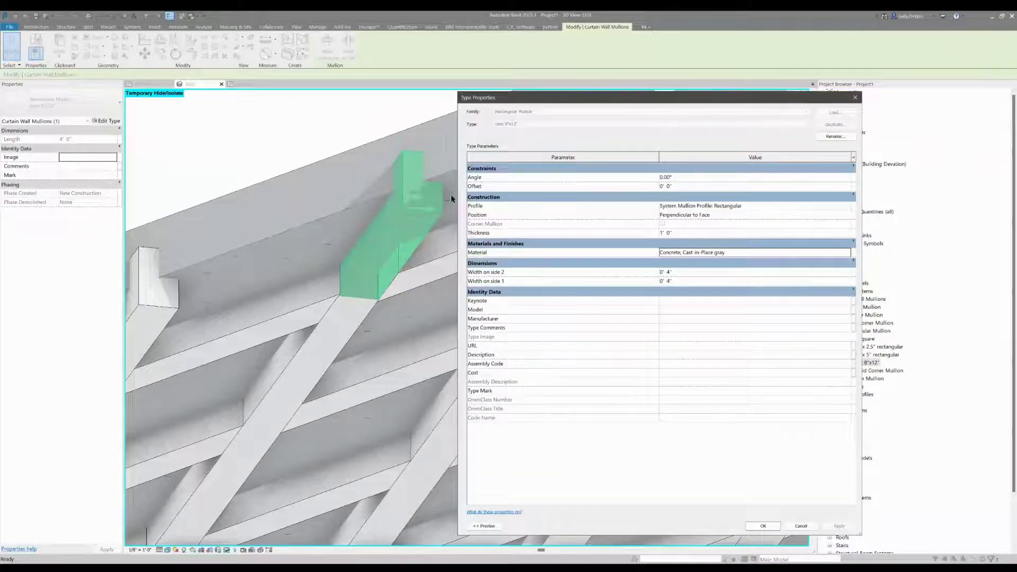
click(768, 526)
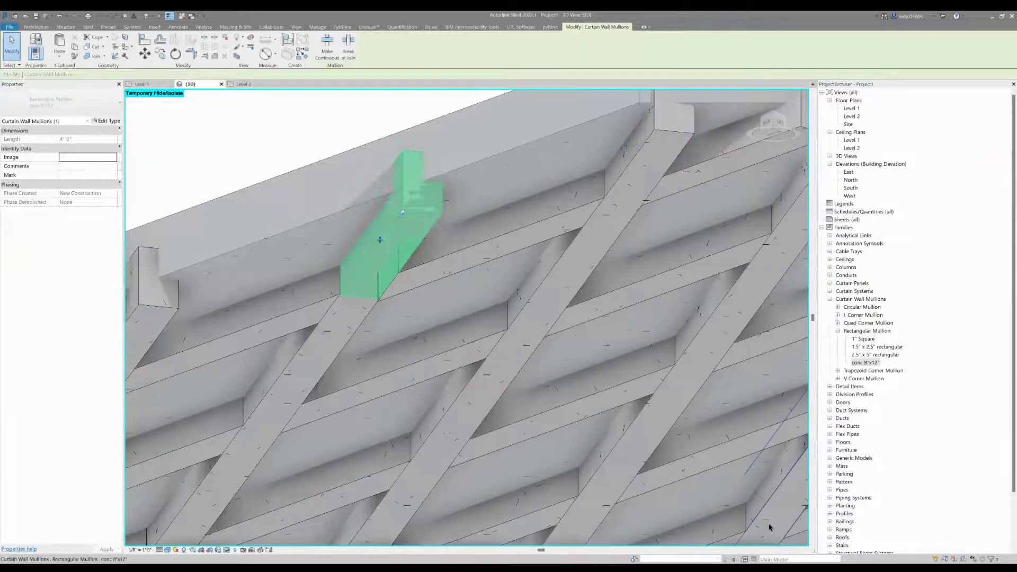
key(Escape)
Set the curtain system's Grid 2 offset to 1' 0"
scroll(507, 274, down, 3)
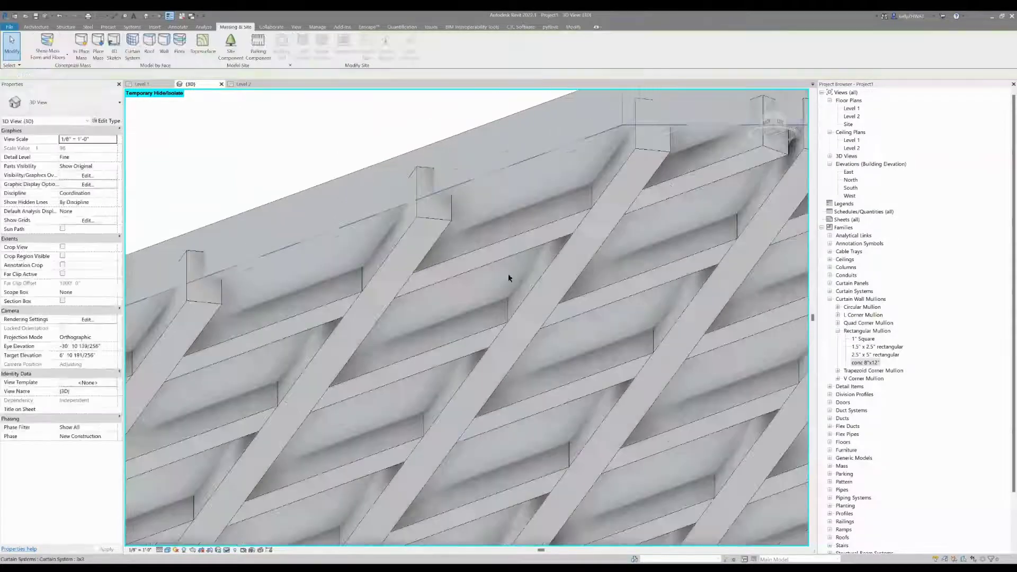
scroll(508, 273, down, 2)
click(506, 239)
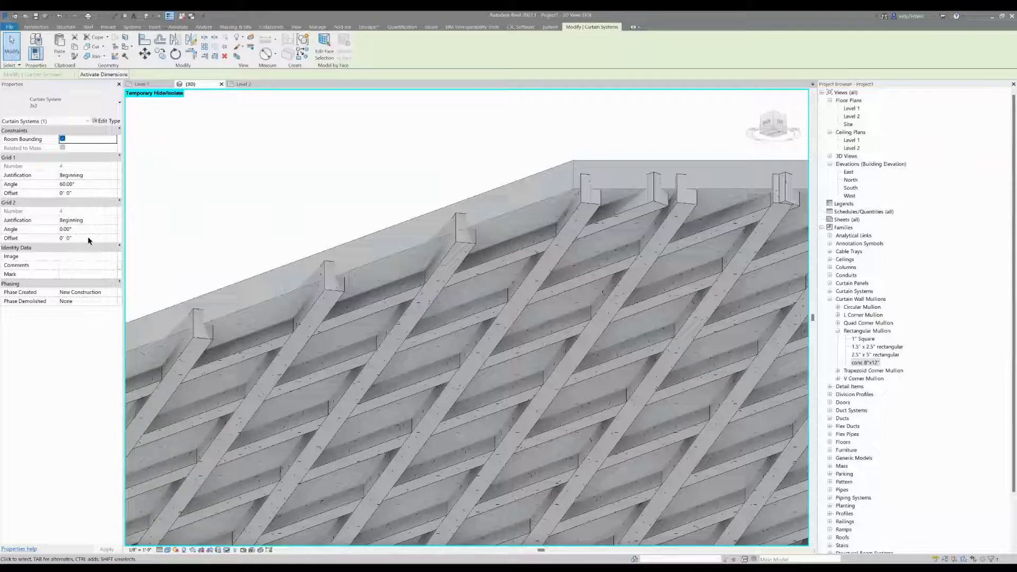
click(88, 238)
text(1)
key(Return)
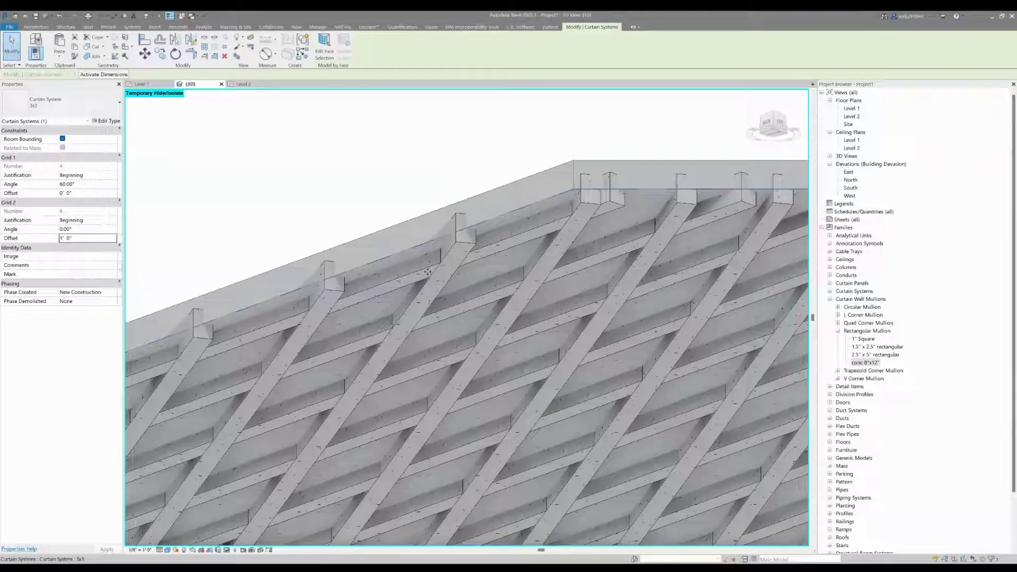
Return the curtain system's Grid 2 offset to 0' 0"
double_click(80, 238)
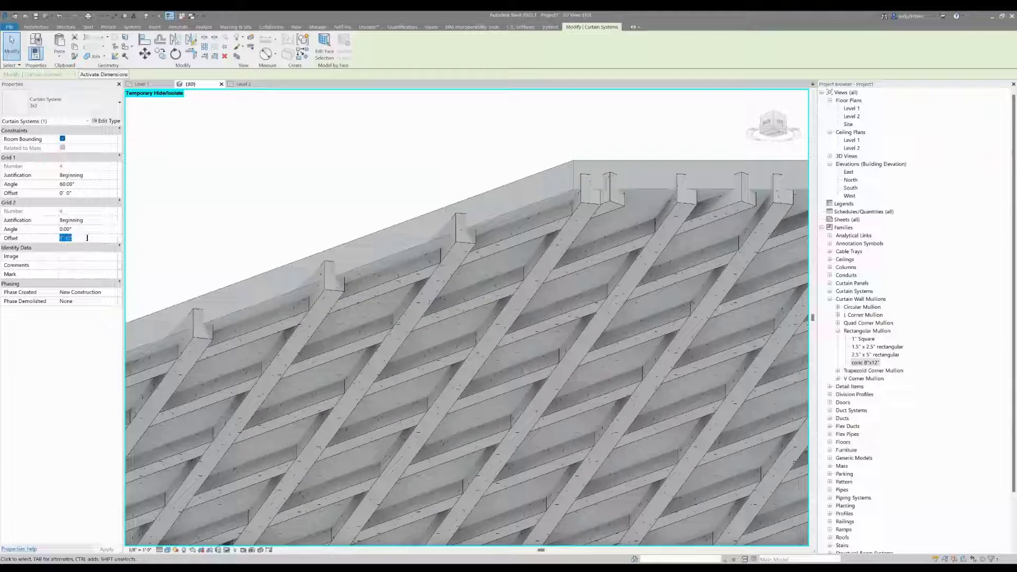
text(0)
key(Return)
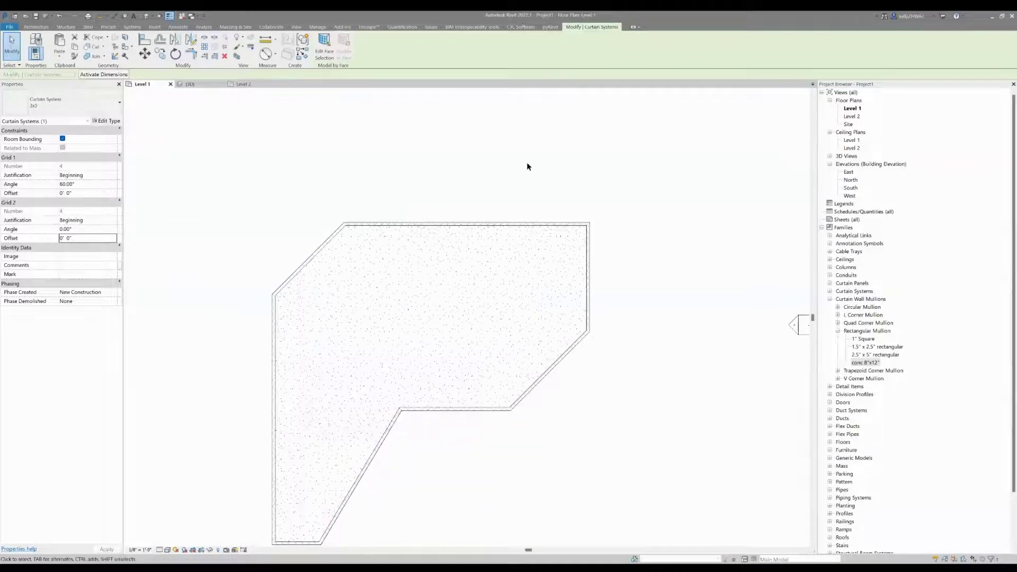
Draw a building section diagonally across the slab in the Level 1 plan, from the lower-right angled wall to the upper-left one
click(160, 16)
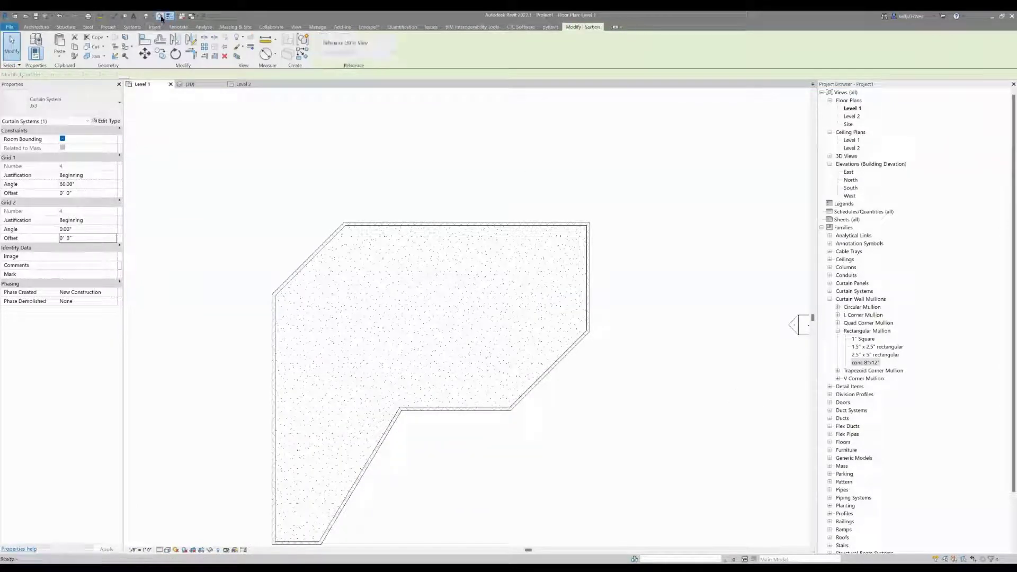
click(297, 27)
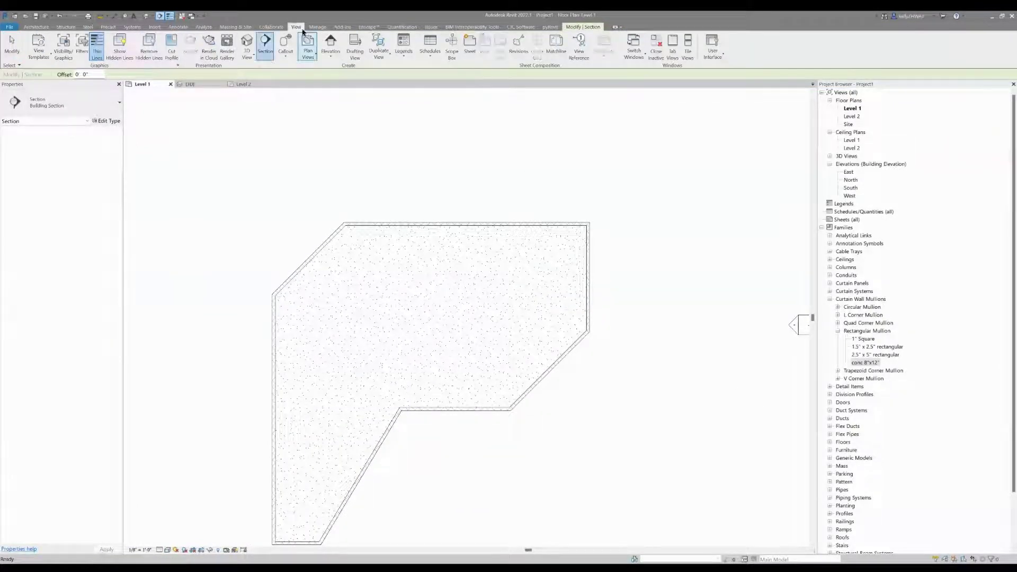
click(265, 45)
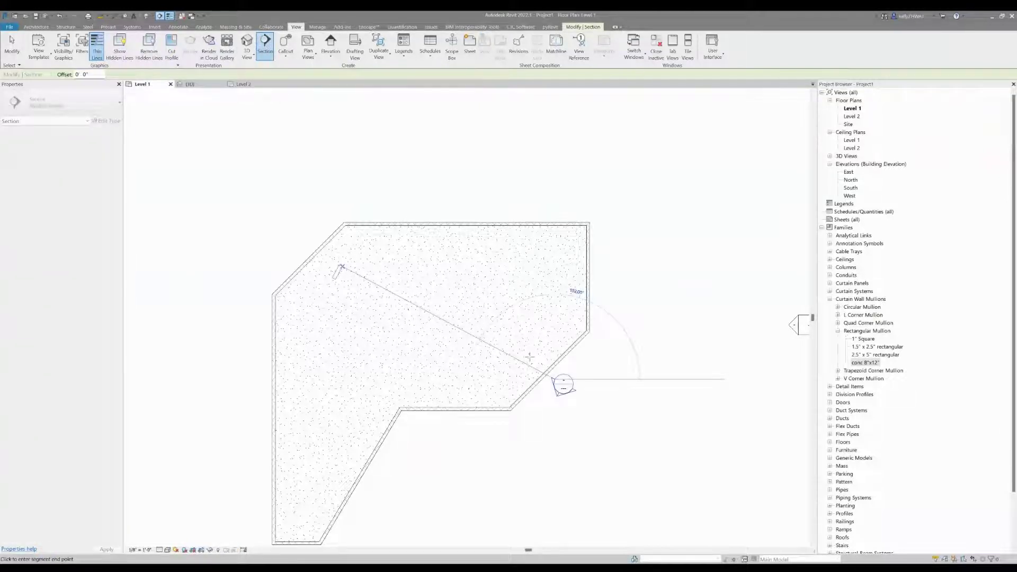
click(321, 227)
key(Escape)
Shorten the section's far clip depth to about 5' and open the section view
scroll(387, 304, down, 3)
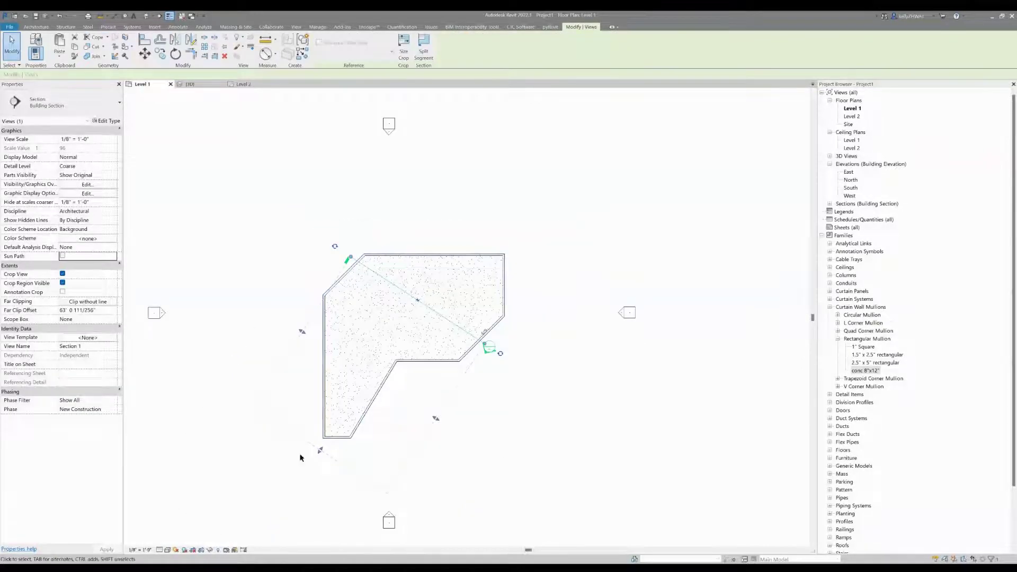
scroll(490, 349, up, 3)
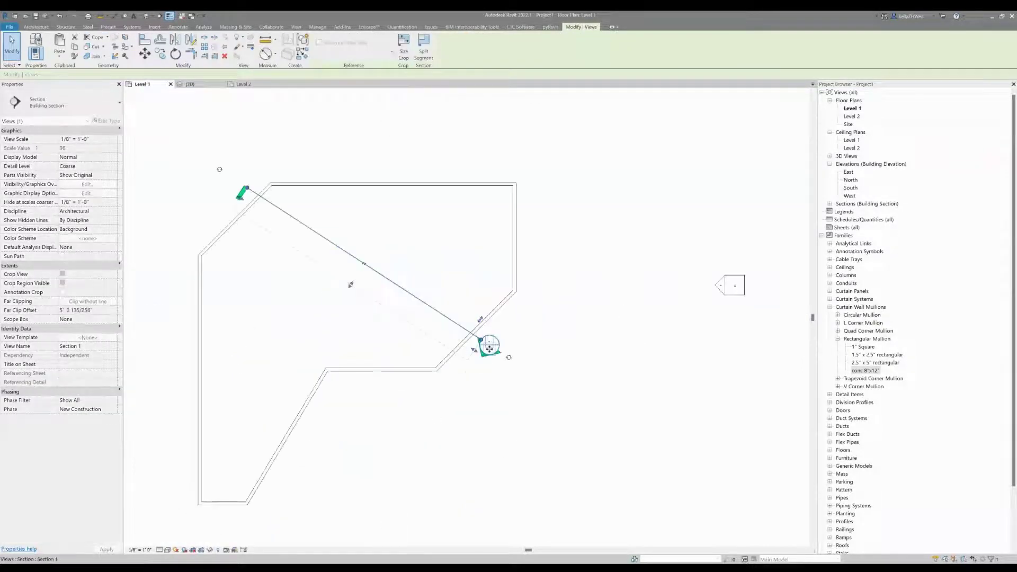
double_click(485, 356)
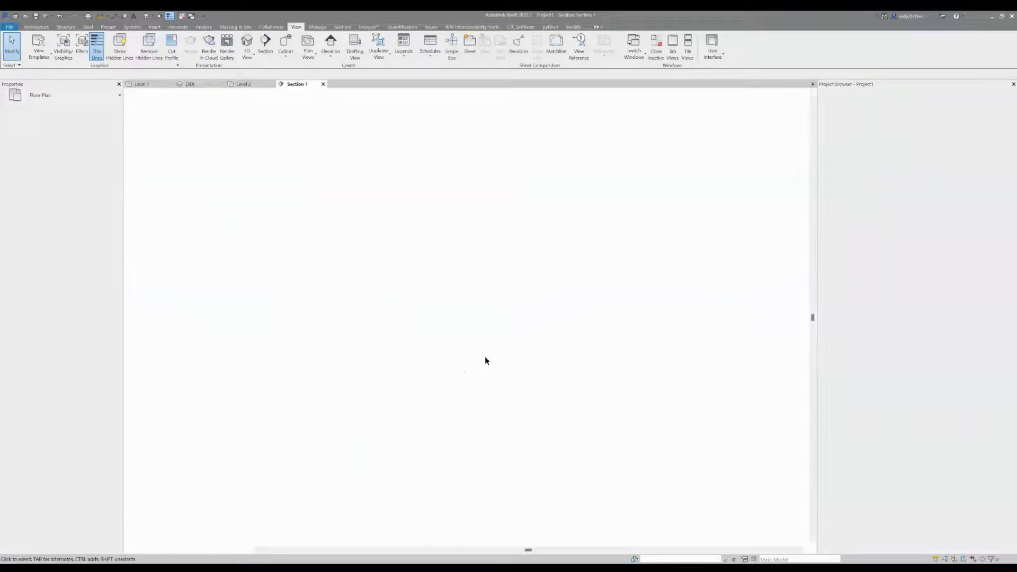
Move the curtain system down 6" in the section view to lower the ribs beneath the slab
scroll(286, 284, up, 3)
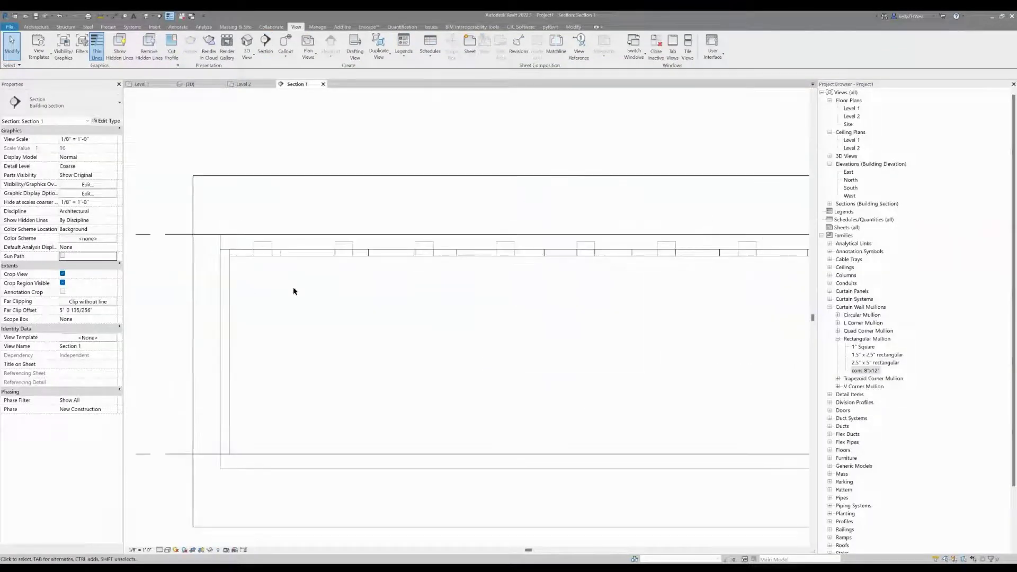
click(299, 256)
scroll(232, 242, up, 2)
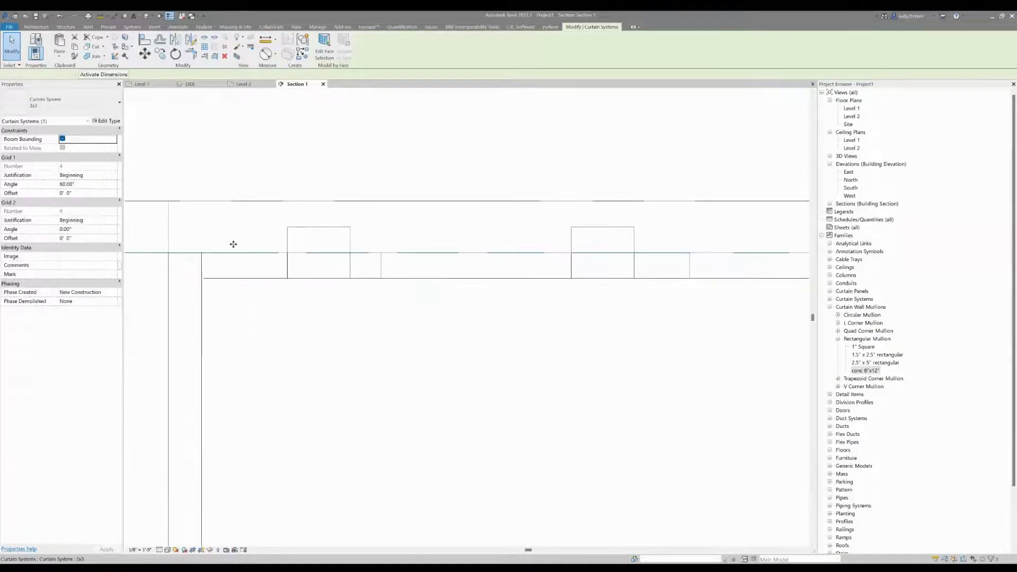
scroll(338, 277, up, 2)
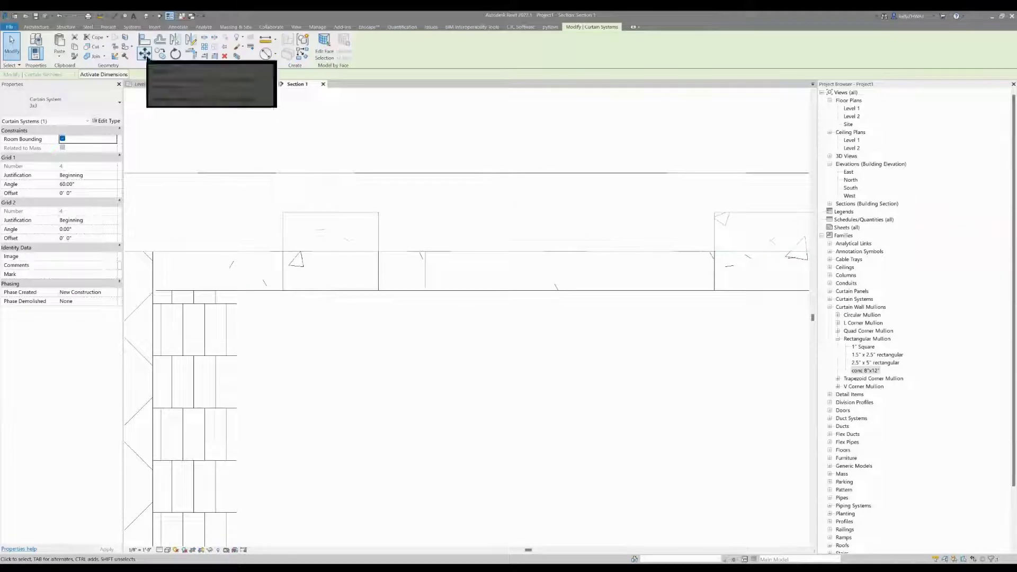
click(144, 53)
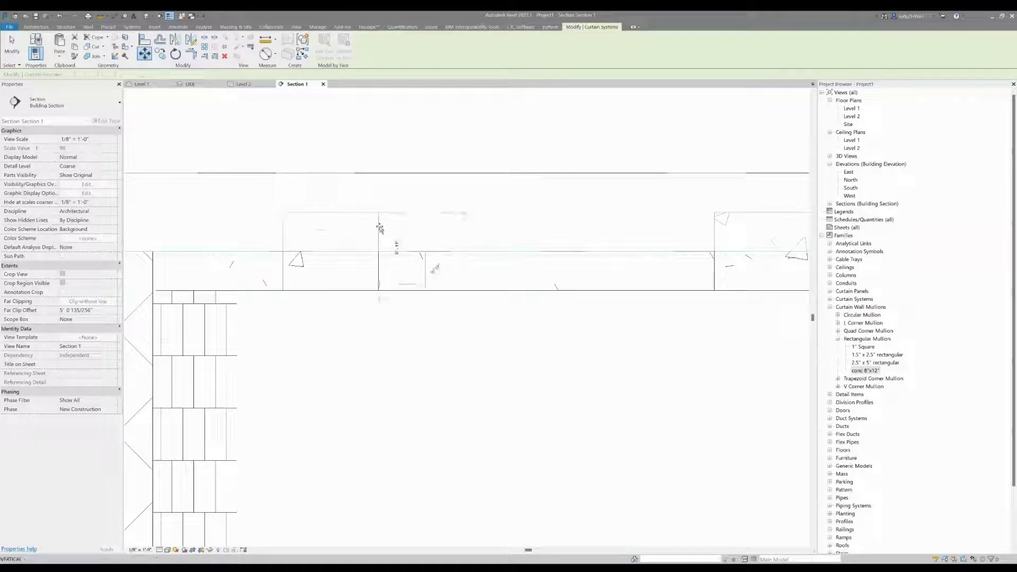
click(379, 213)
text(6)
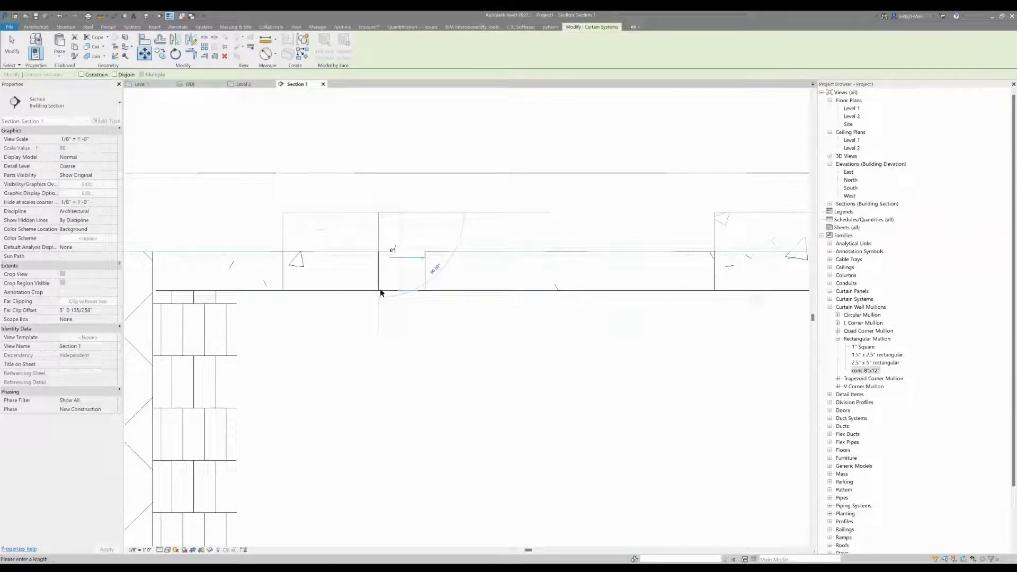
key(Return)
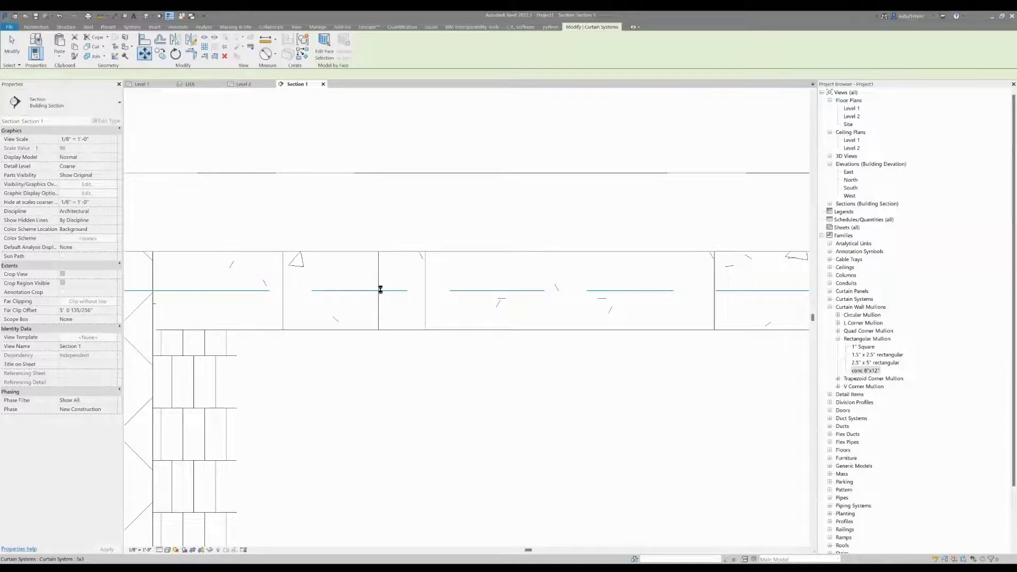
Set the thickness of the conc 8"x12" rectangular mullion type to 2' 0"
key(ctrl+Tab)
shift+middle_drag(380, 289, 465, 220)
click(462, 239)
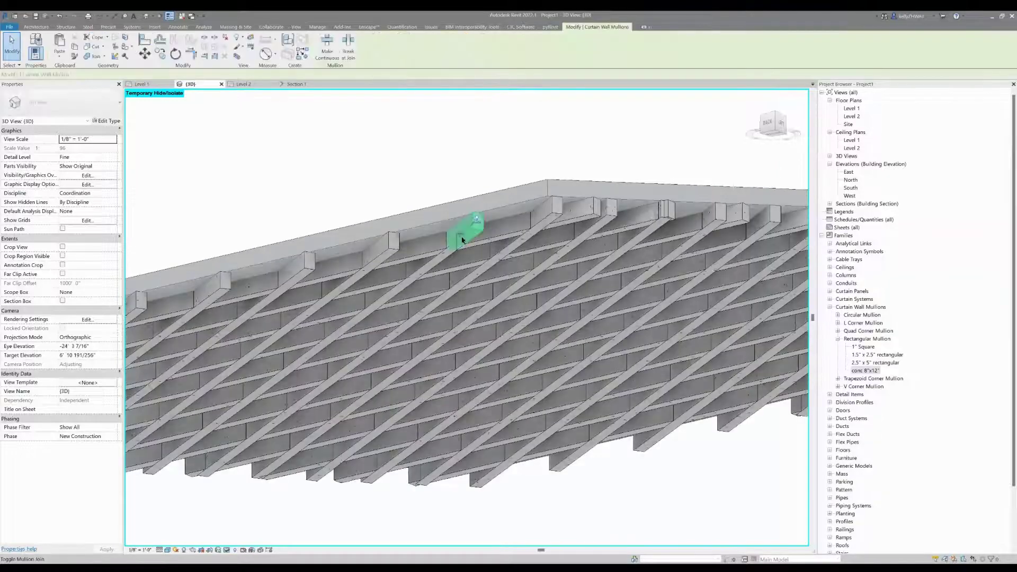
click(868, 371)
double_click(871, 372)
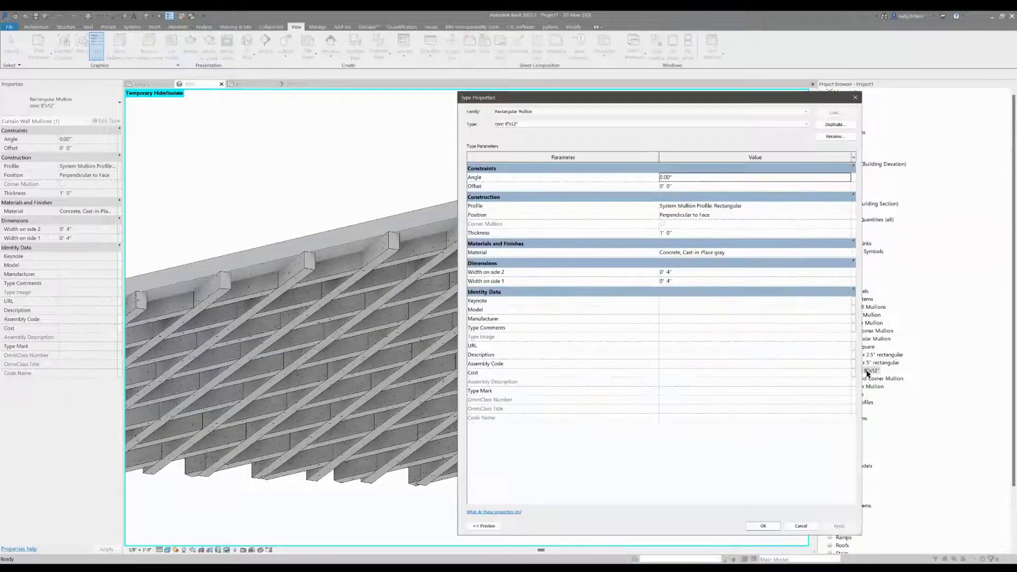
click(687, 233)
text(2)
key(Return)
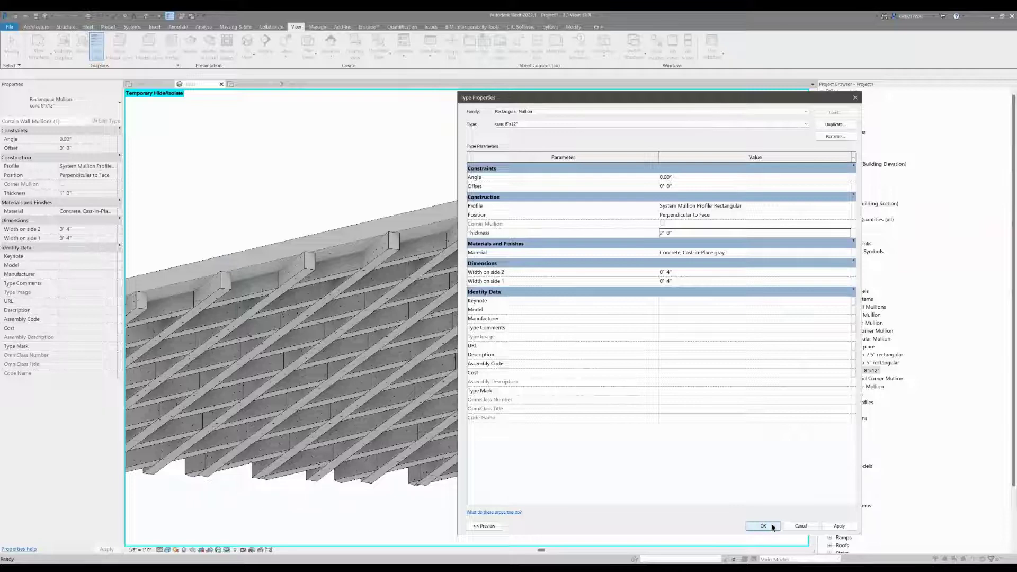
click(763, 526)
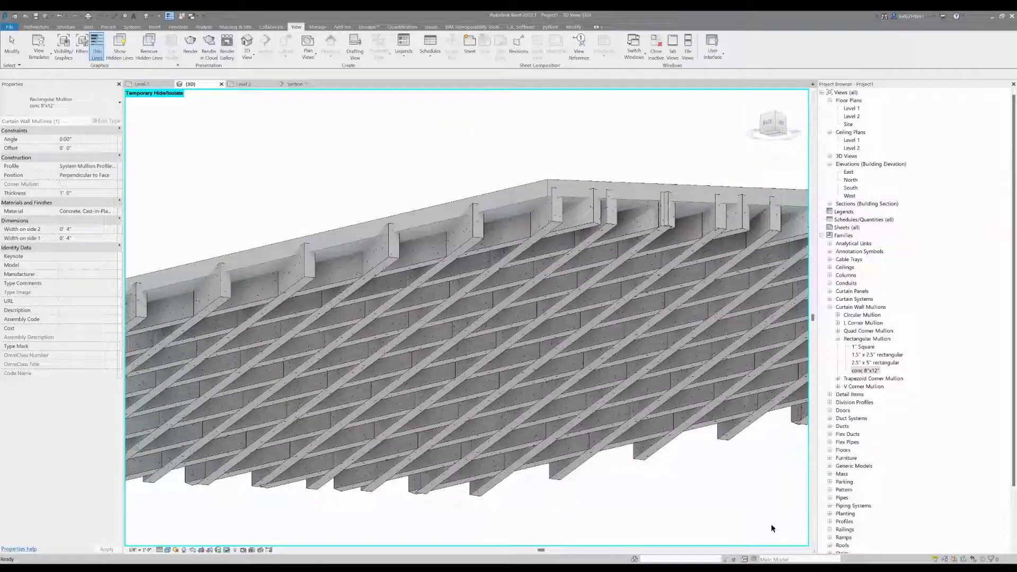
In Section 1, move the curtain system down until the tops of the ribs meet the underside of the slab
click(296, 84)
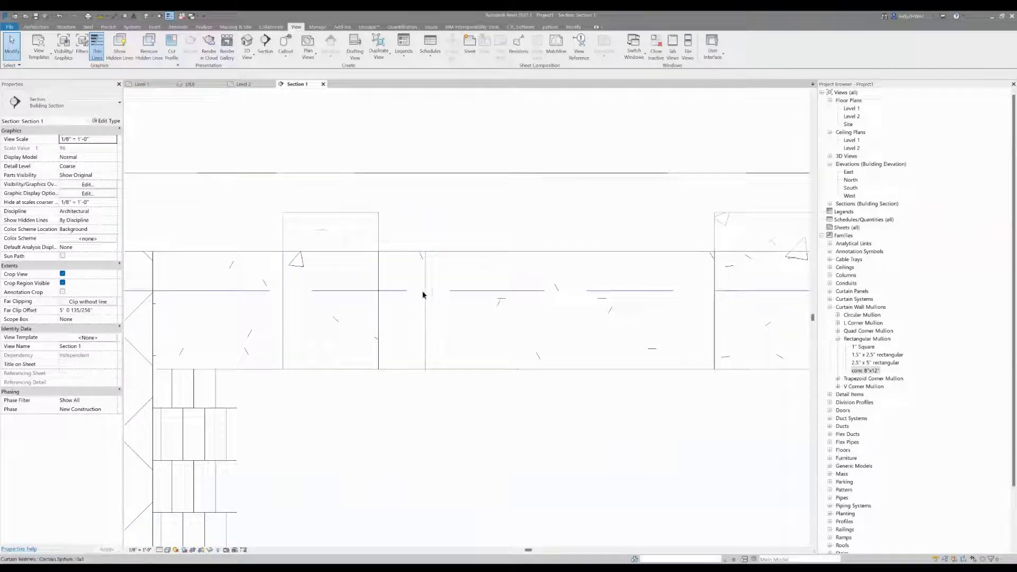
click(456, 289)
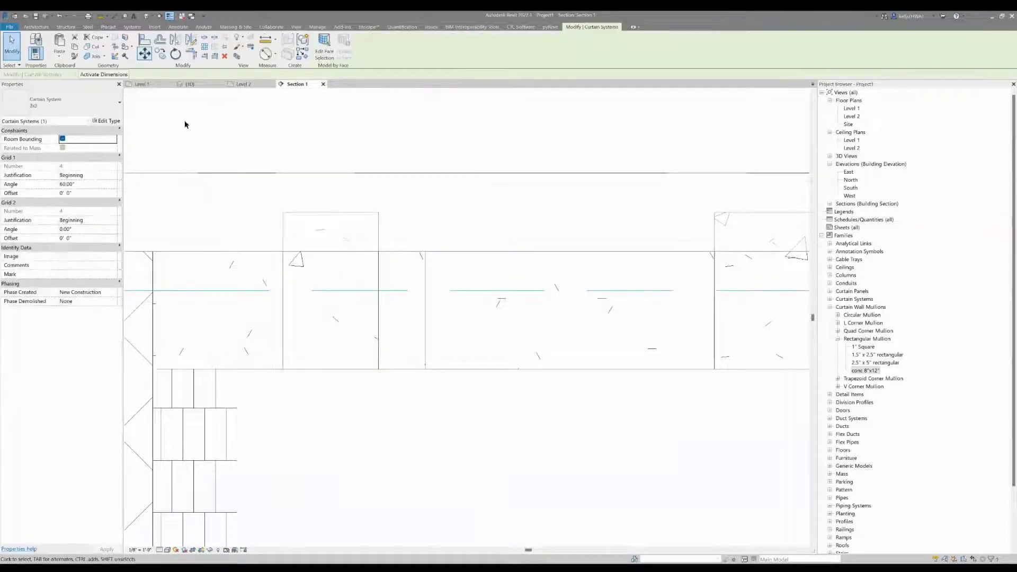
click(145, 53)
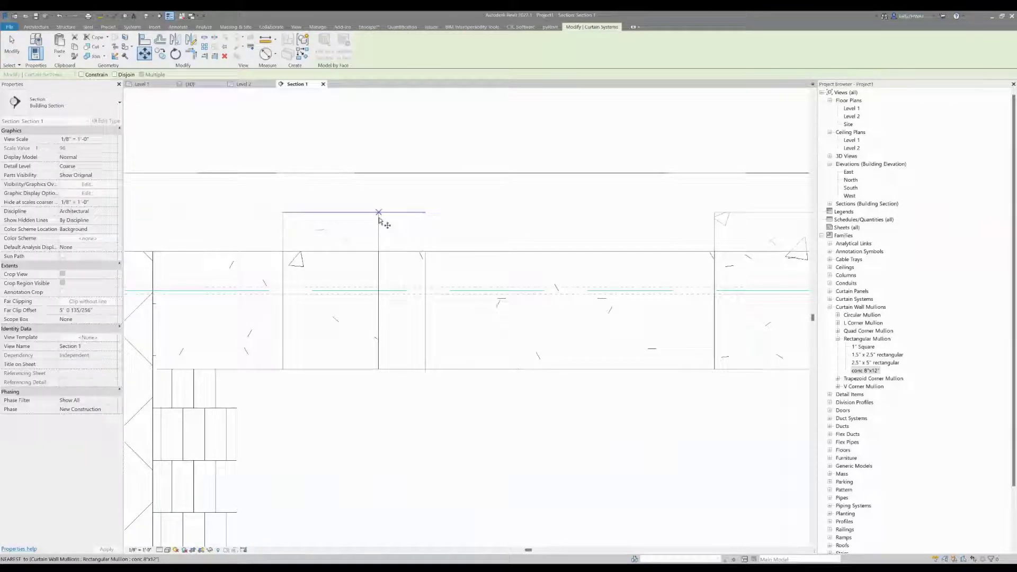
click(379, 213)
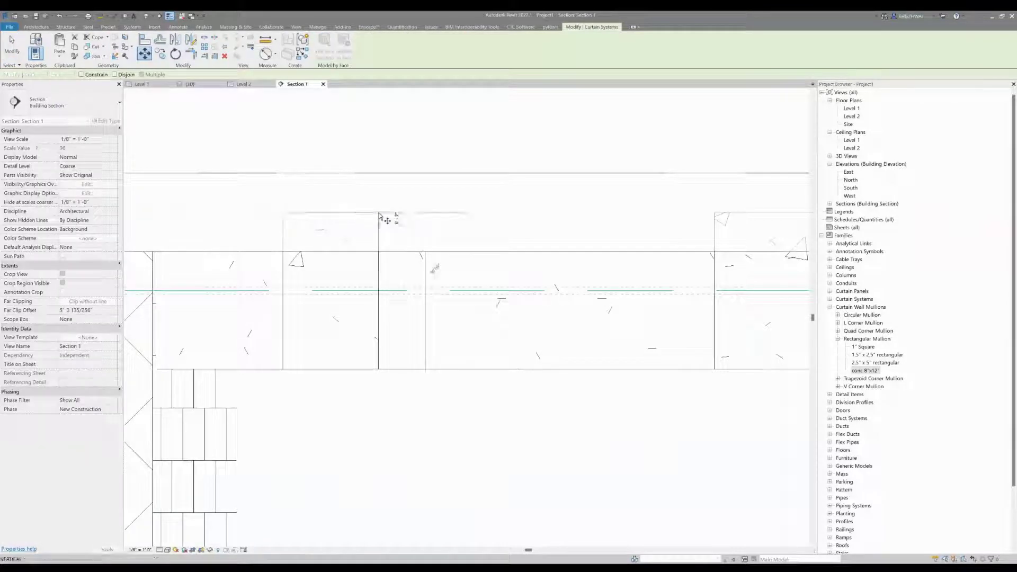
click(379, 251)
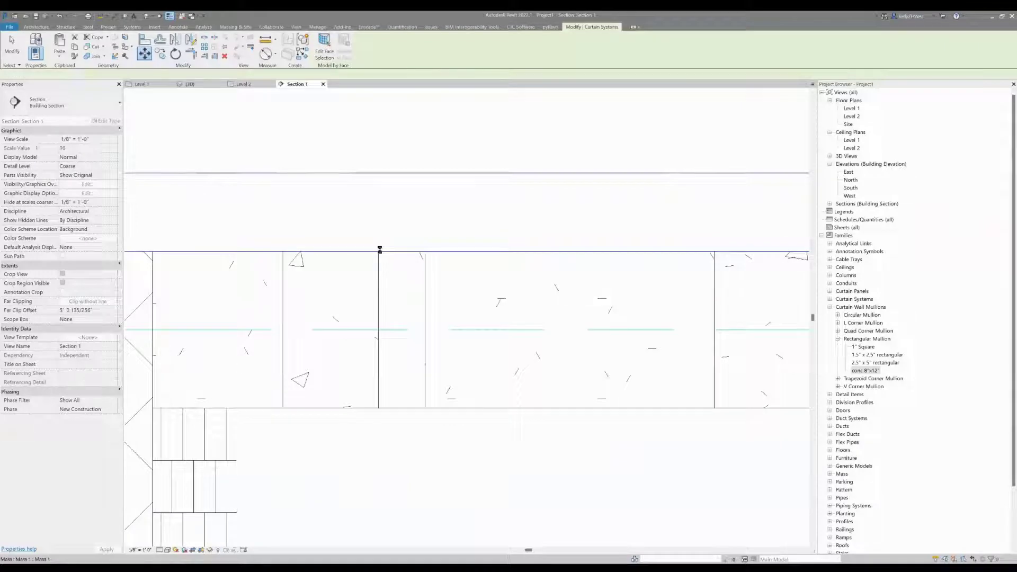
In the 3D view, set both the Grid 1 and Grid 2 spacing of the curtain system type to 5' 0"
key(ctrl+Tab)
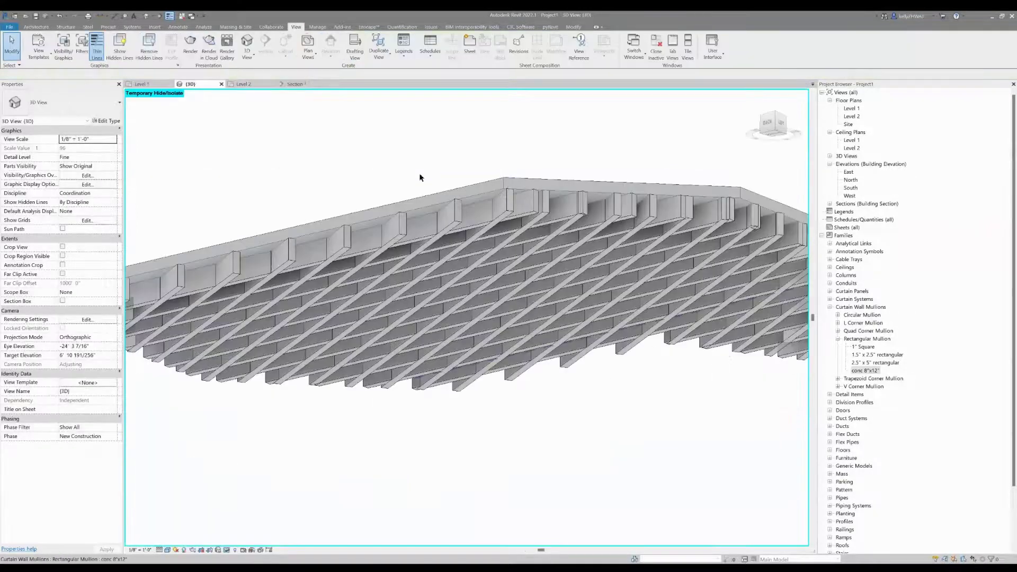
shift+middle_drag(419, 173, 549, 381)
scroll(341, 328, up, 3)
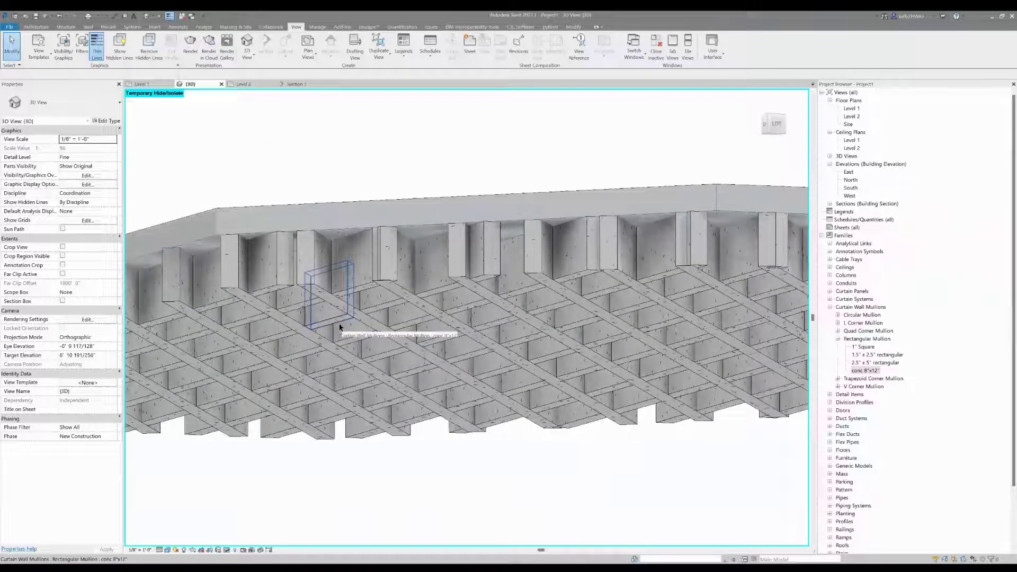
middle_drag(341, 329, 342, 328)
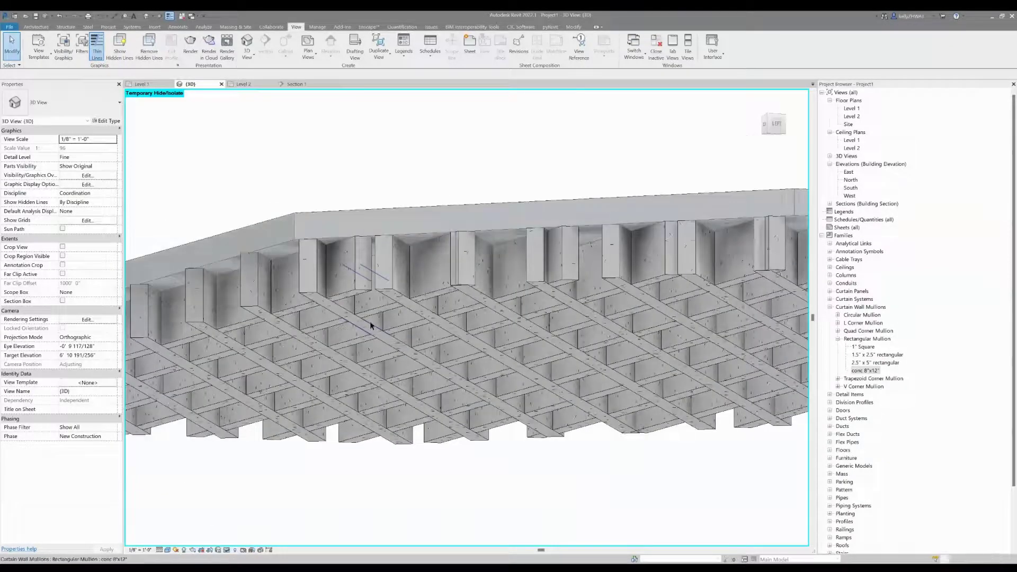
click(415, 250)
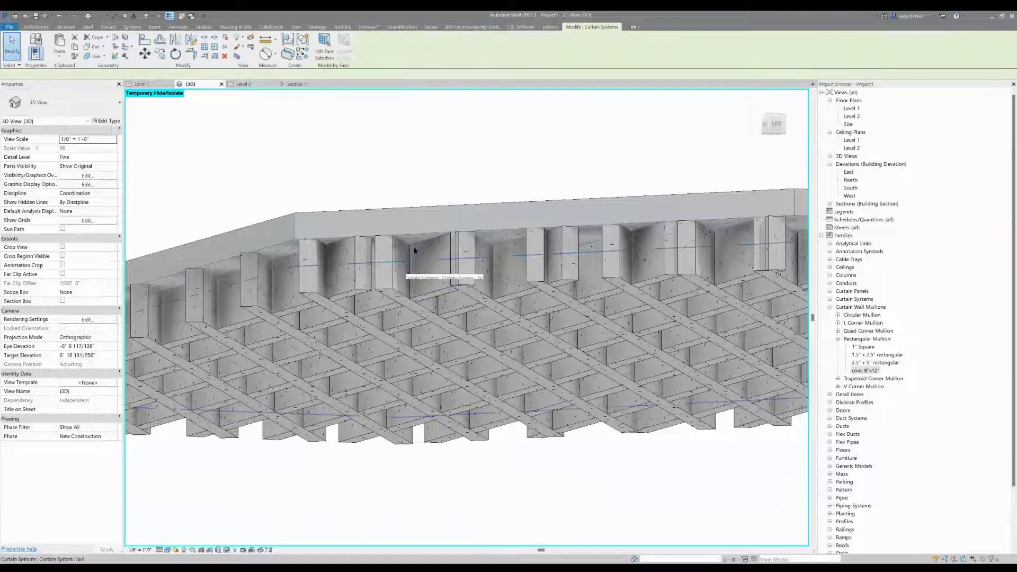
click(102, 121)
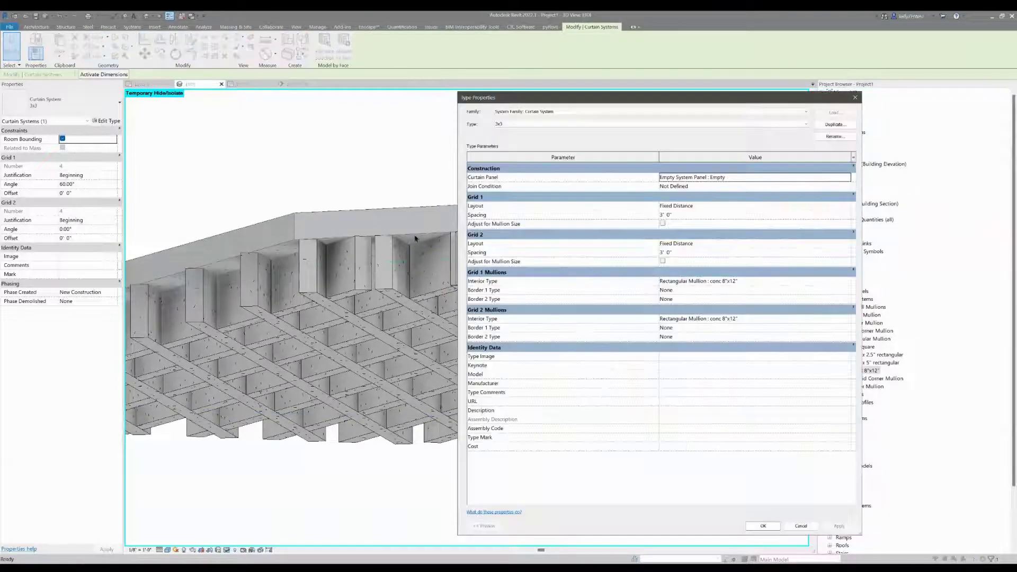
click(682, 214)
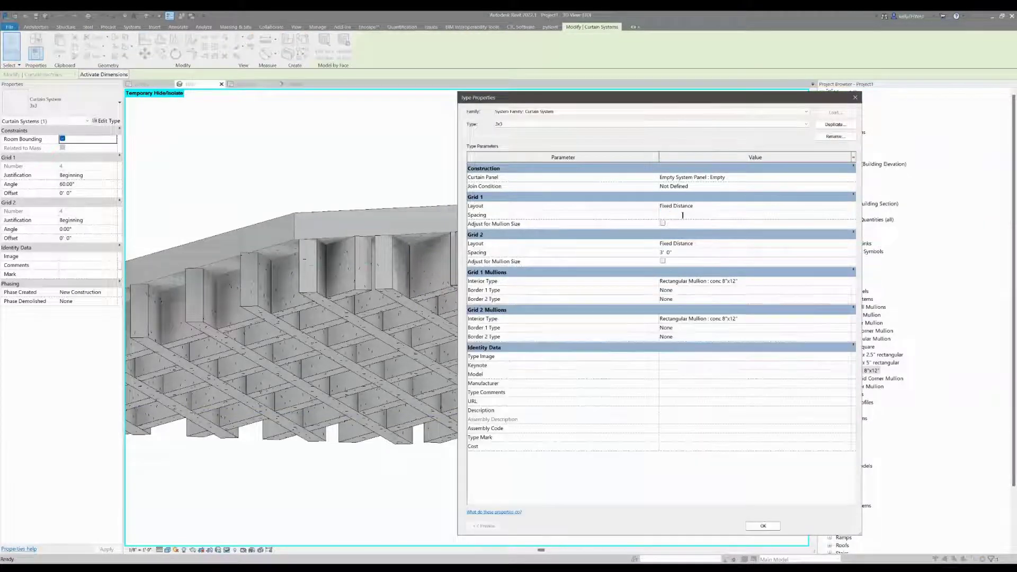
text(5' 0")
click(688, 252)
text(5)
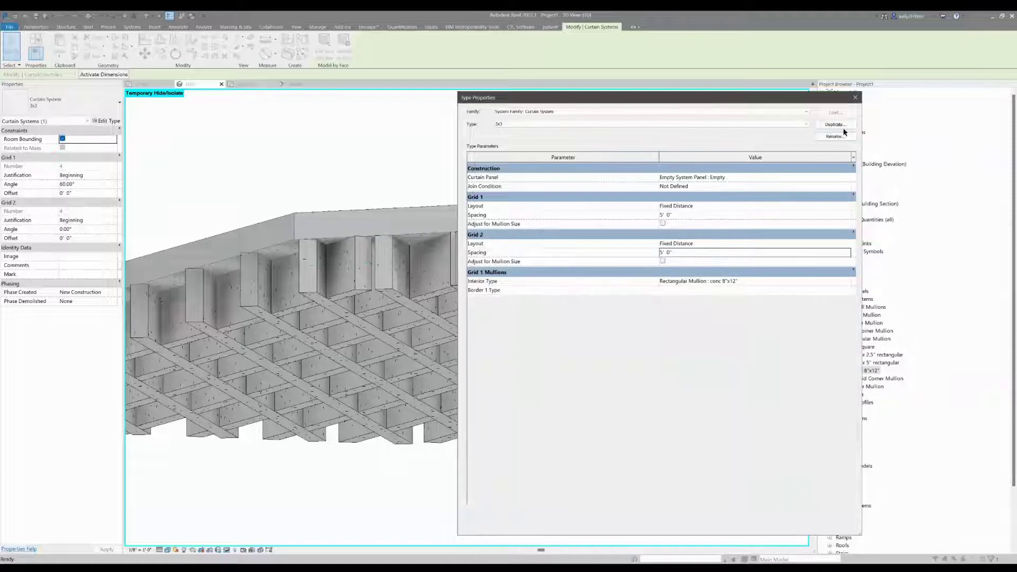
Rename the curtain system type to 5x5 and apply the type changes
click(835, 137)
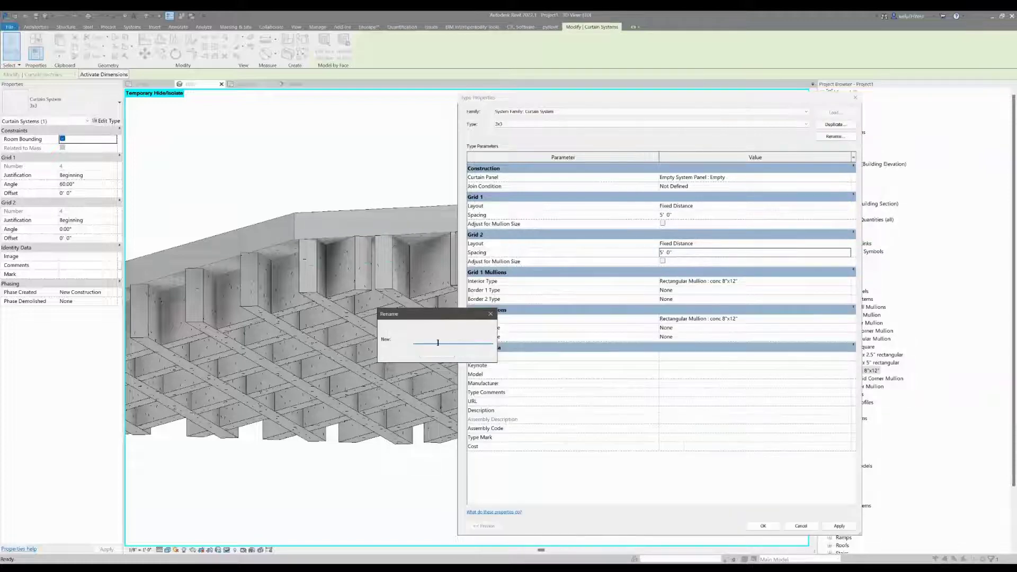
text(5x5)
key(Return)
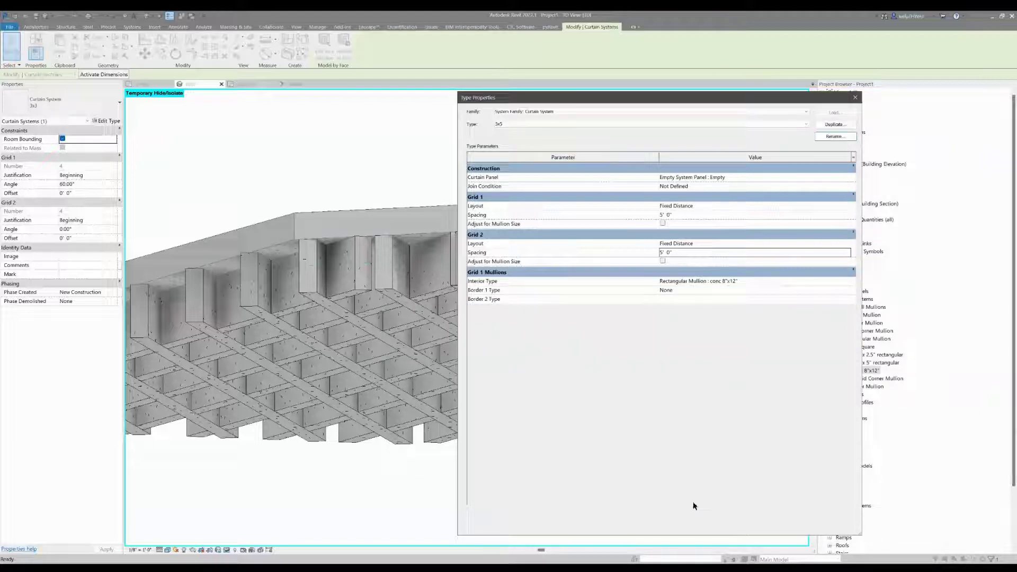
click(769, 530)
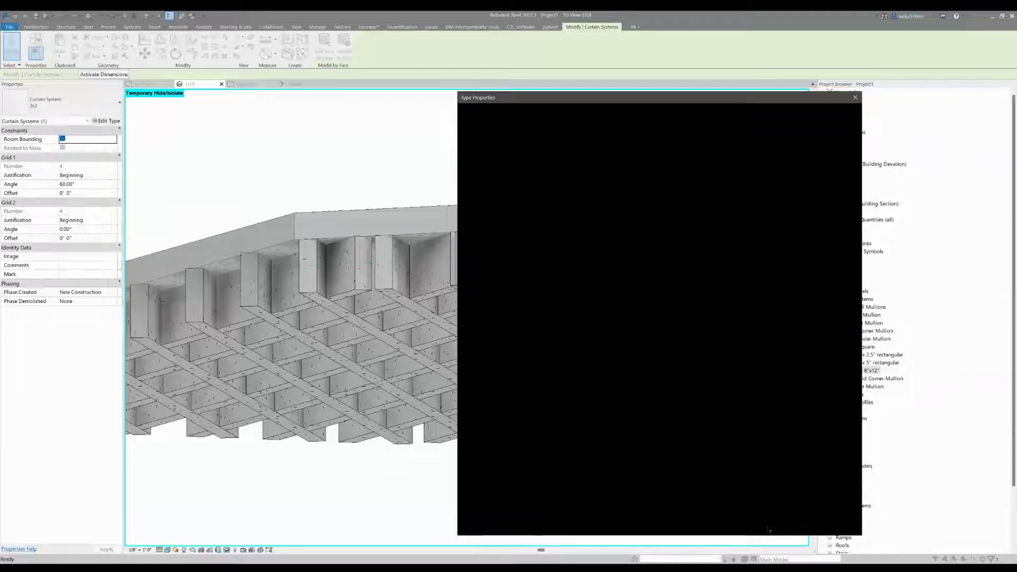
Reset the temporary hide/isolate in the 3D view to show the whole building, and clear the selection
scroll(470, 374, up, 2)
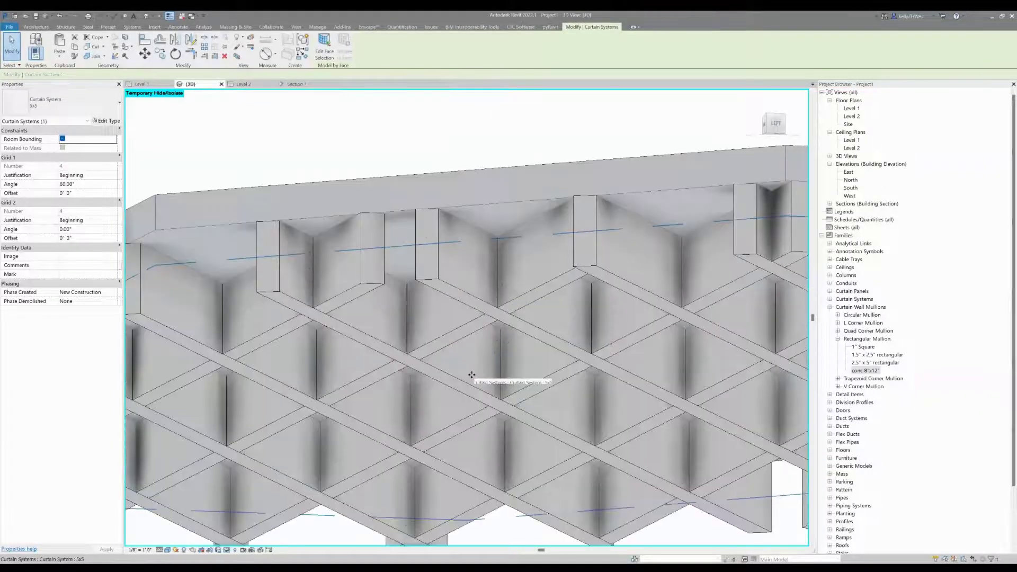
scroll(470, 375, down, 2)
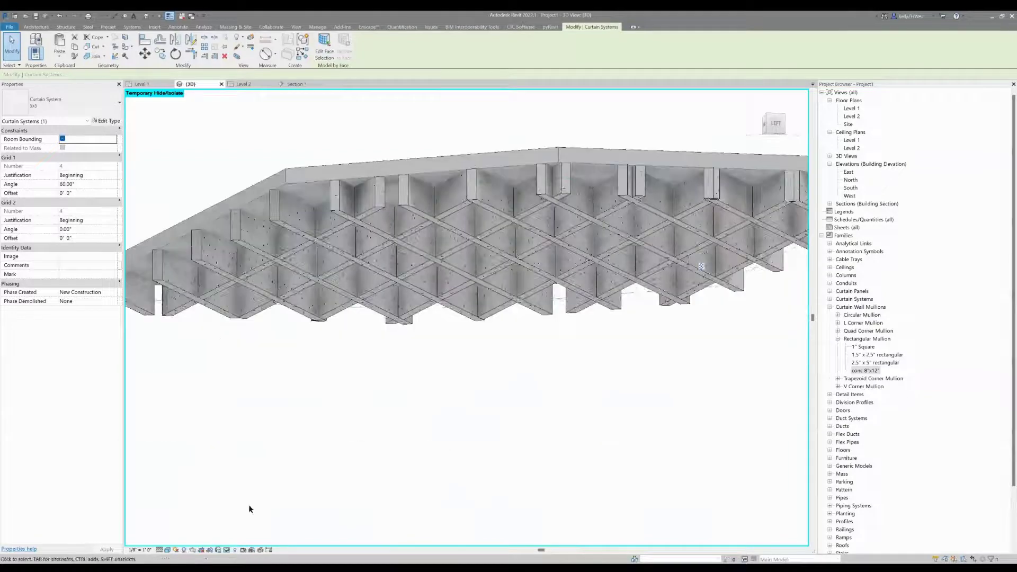
click(226, 549)
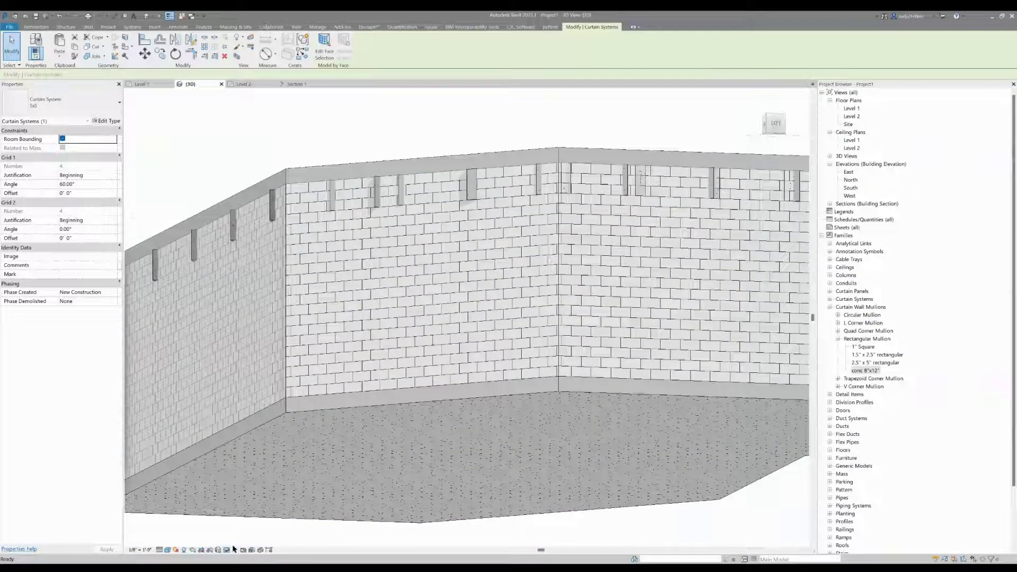
key(Escape)
Examine the rib ends along the outer face of the masonry walls just below the slab edge
mouse_move(371, 445)
shift+middle_down()
mouse_move(441, 431)
mouse_move(472, 379)
shift+middle_up()
scroll(472, 379, up, 3)
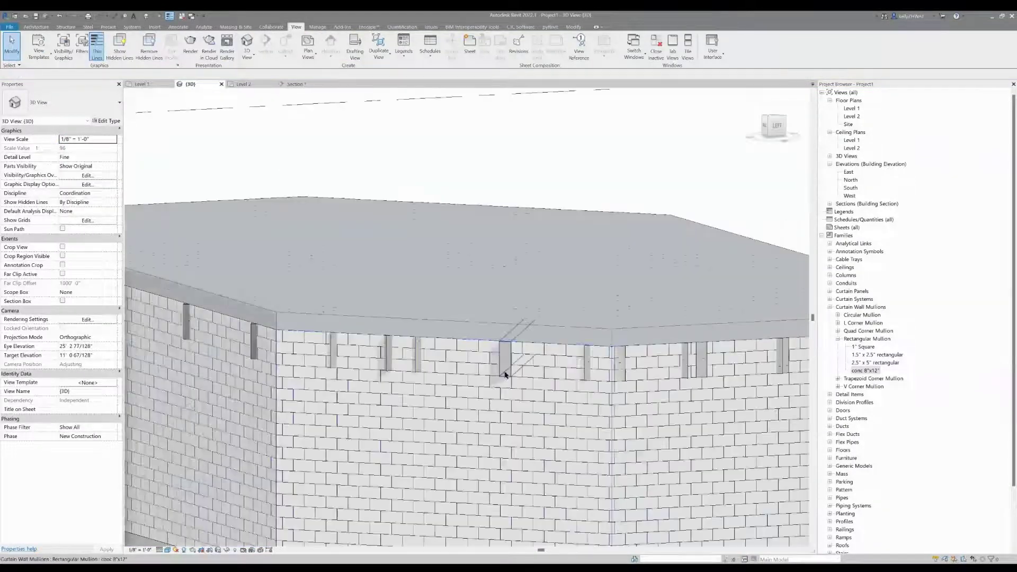
click(507, 369)
scroll(516, 383, down, 3)
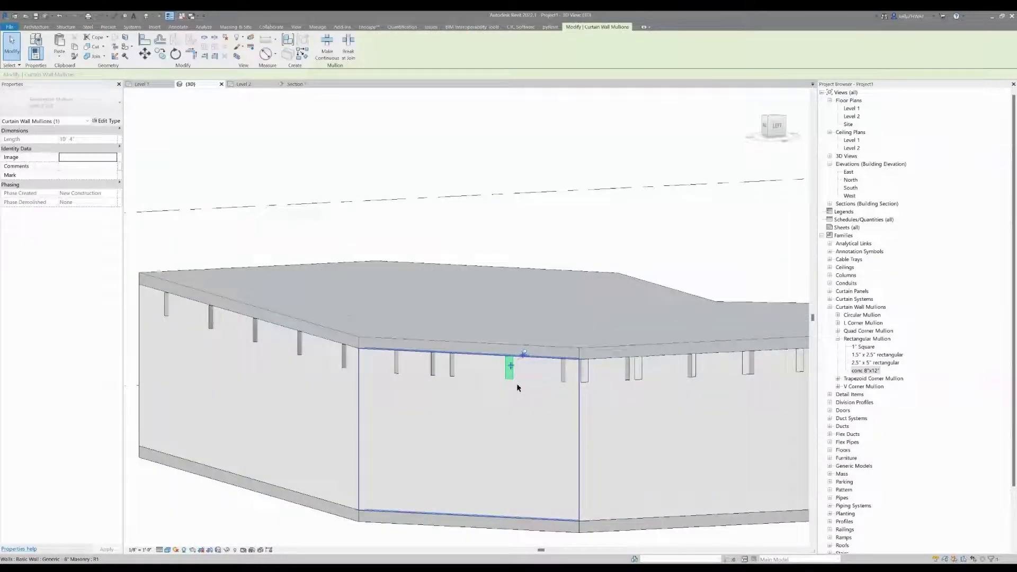
middle_drag(516, 383, 424, 370)
scroll(420, 331, up, 3)
middle_drag(420, 331, 422, 345)
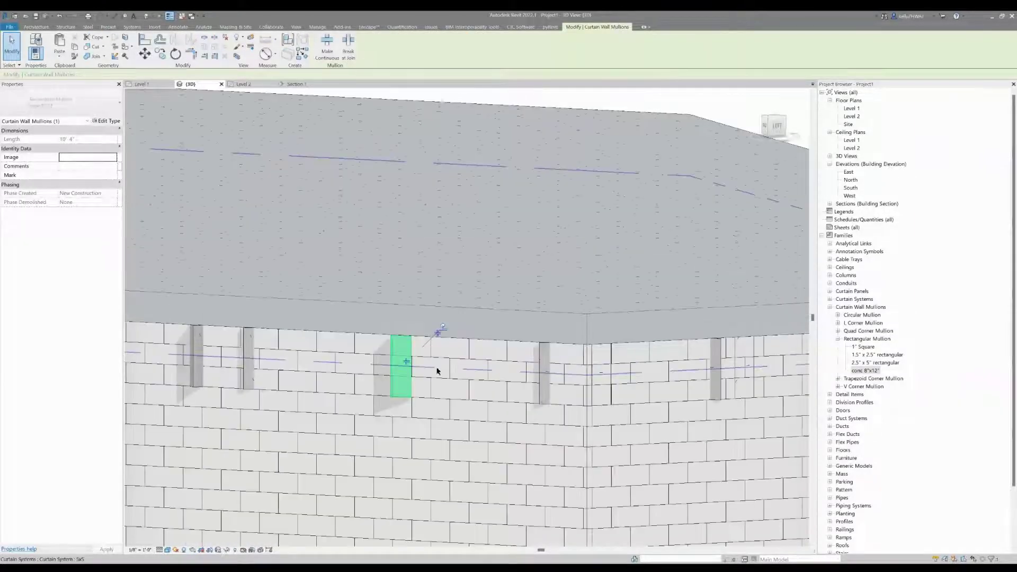
scroll(430, 392, down, 3)
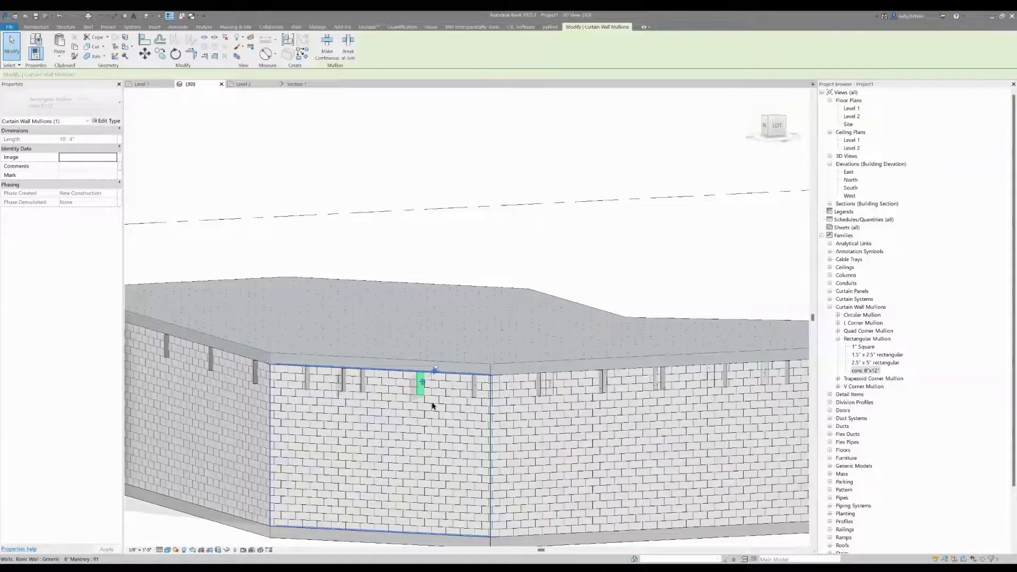
key(Escape)
click(423, 392)
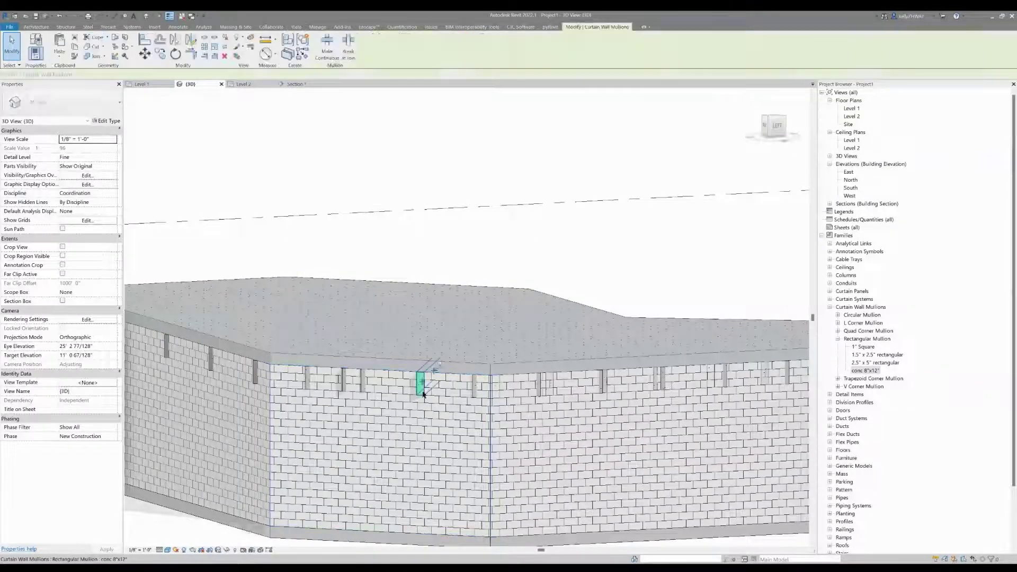
scroll(423, 394, up, 2)
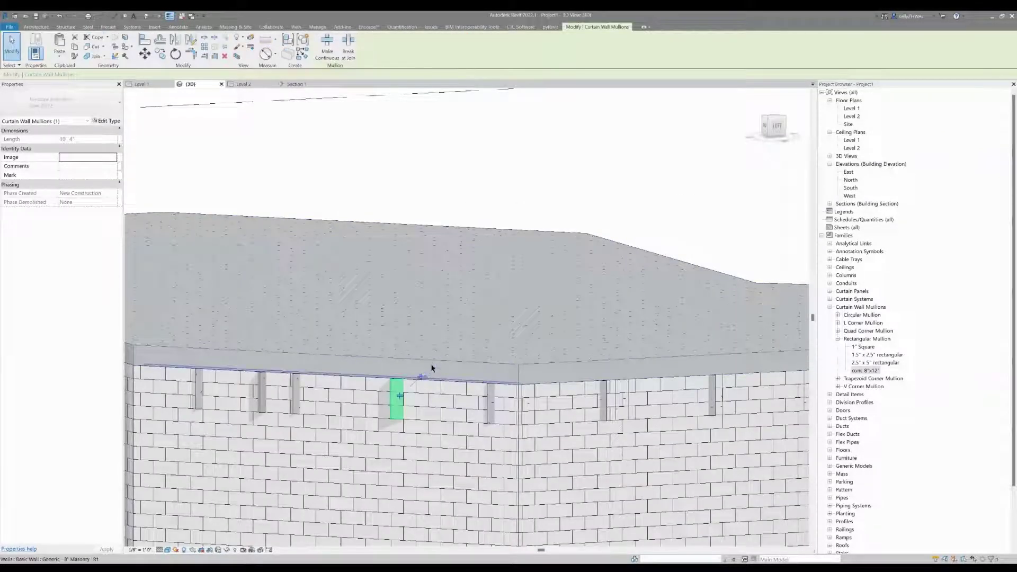
click(320, 128)
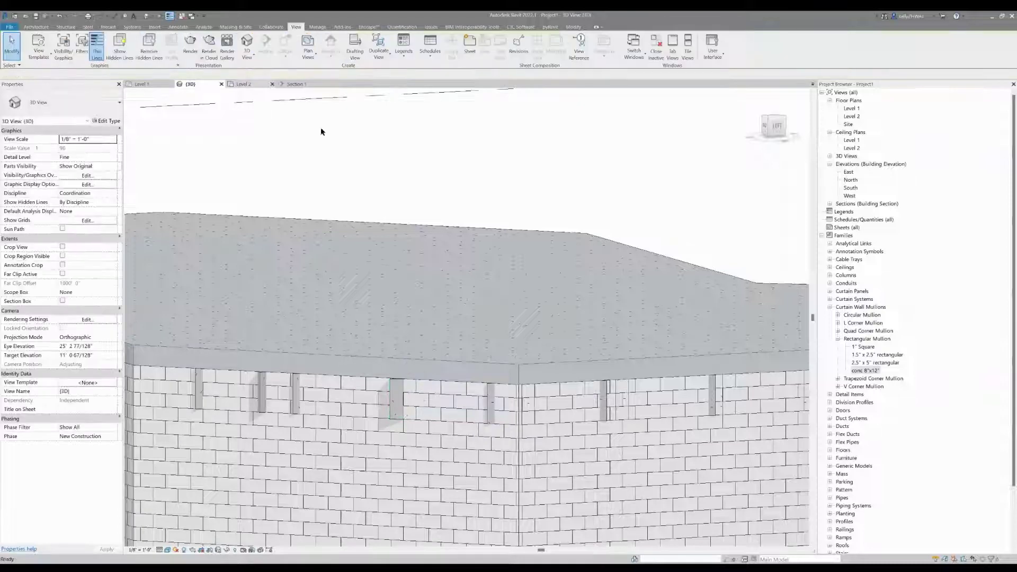
Create a section box around the upper and lower slabs and pull its side inward to cut through the building's interior
shift+middle_drag(482, 215, 637, 217)
click(456, 229)
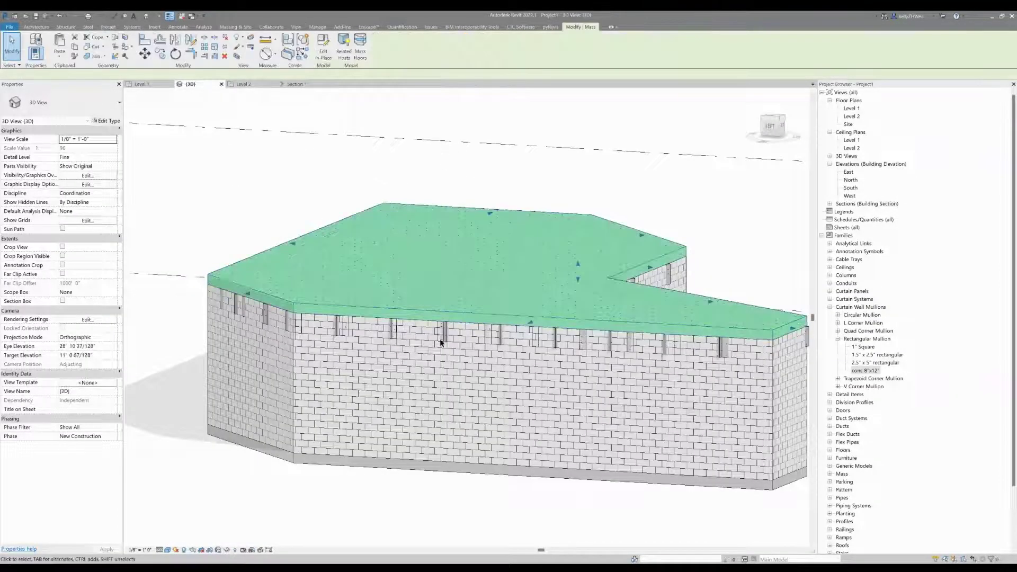
ctrl+click(400, 471)
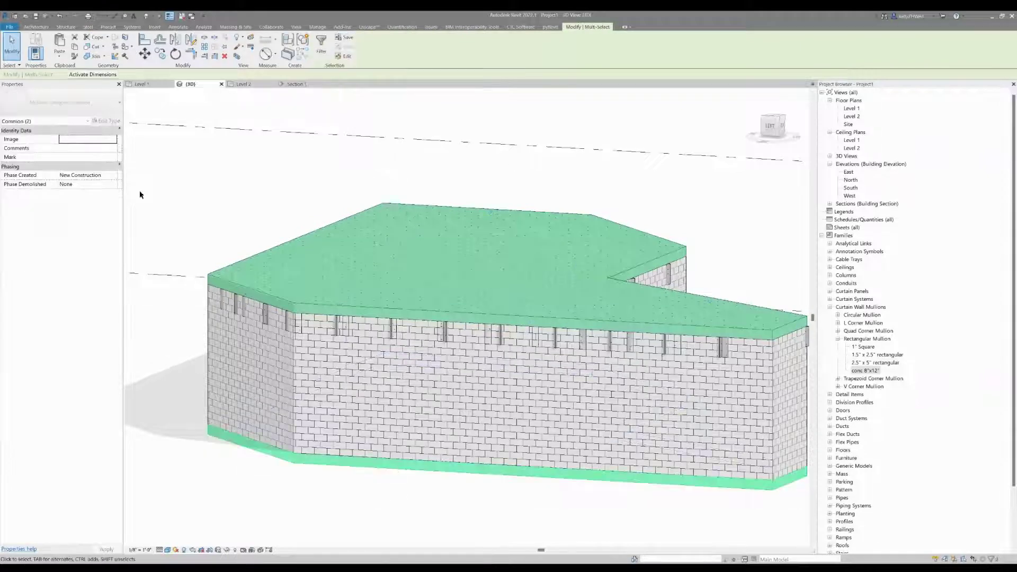
click(236, 56)
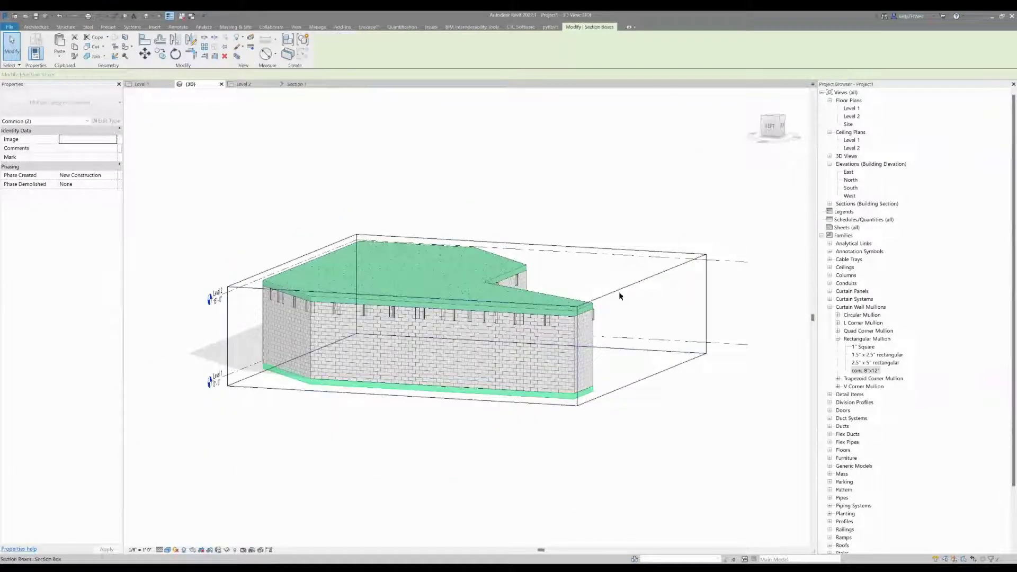
shift+middle_drag(647, 325, 433, 322)
scroll(434, 322, up, 3)
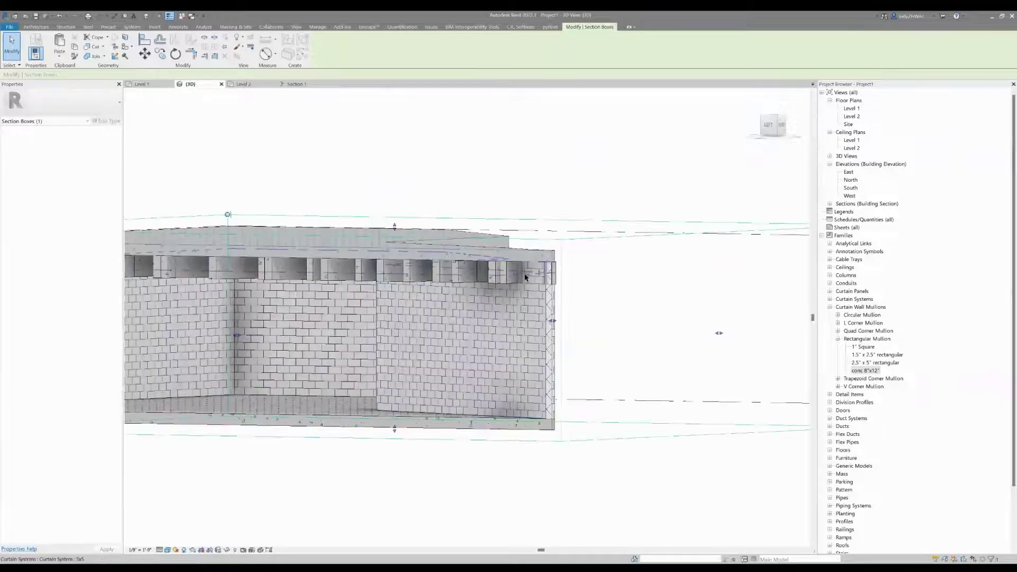
Select the curtain system and examine how its ribs meet the slab and masonry walls in the cut building, inside and outside
click(522, 277)
scroll(585, 323, up, 3)
shift+middle_drag(585, 323, 477, 390)
scroll(335, 396, up, 2)
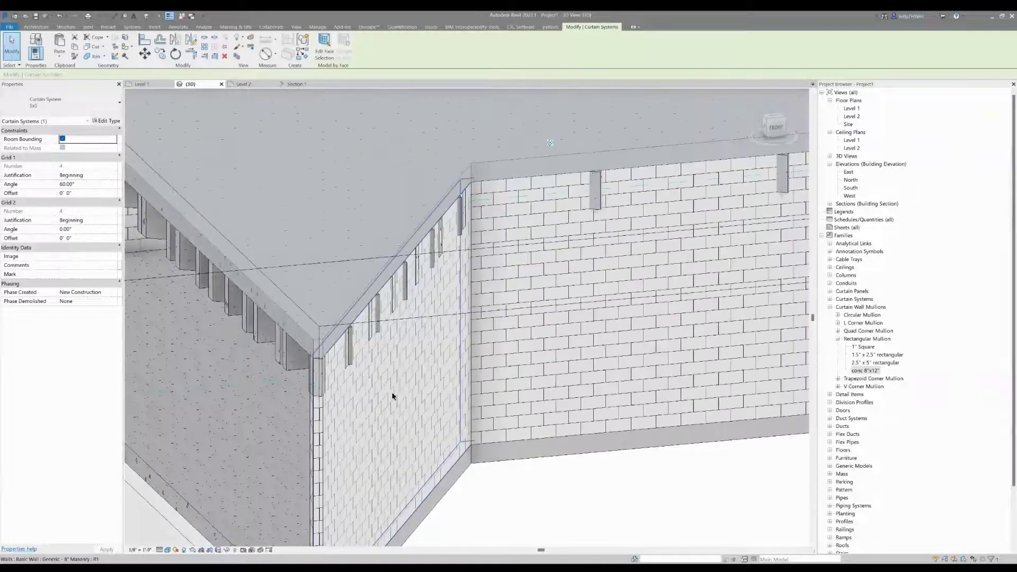
shift+middle_drag(392, 396, 500, 358)
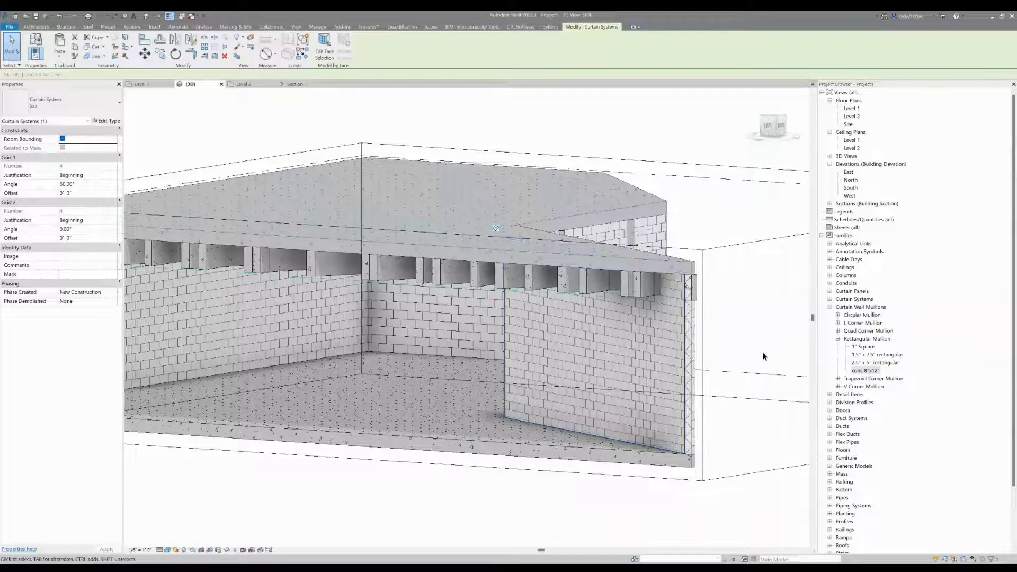
shift+middle_drag(763, 355, 600, 396)
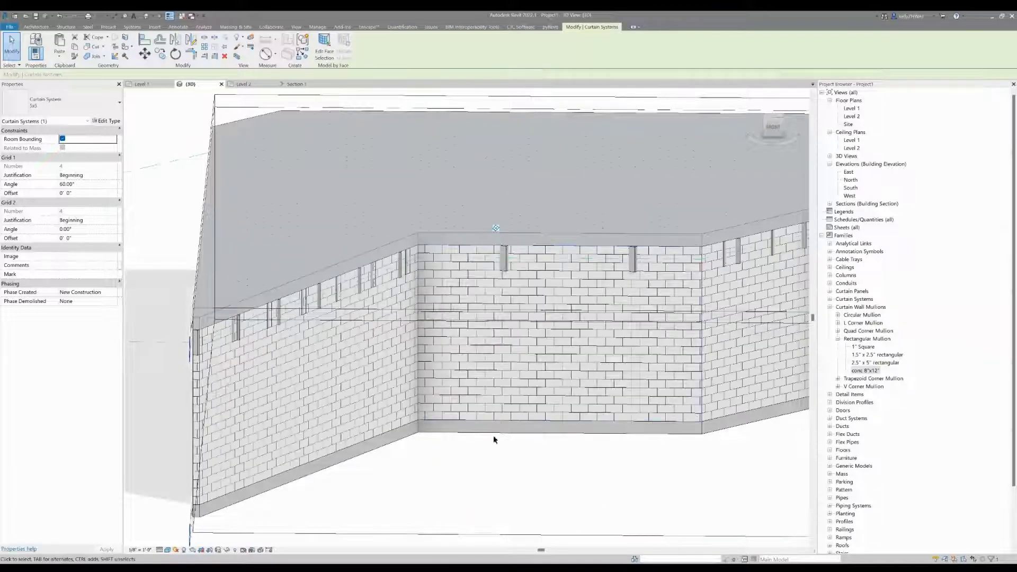
scroll(495, 438, down, 5)
mouse_move(495, 438)
shift+middle_down()
mouse_move(444, 463)
mouse_move(556, 424)
mouse_move(573, 438)
mouse_move(495, 440)
shift+middle_up()
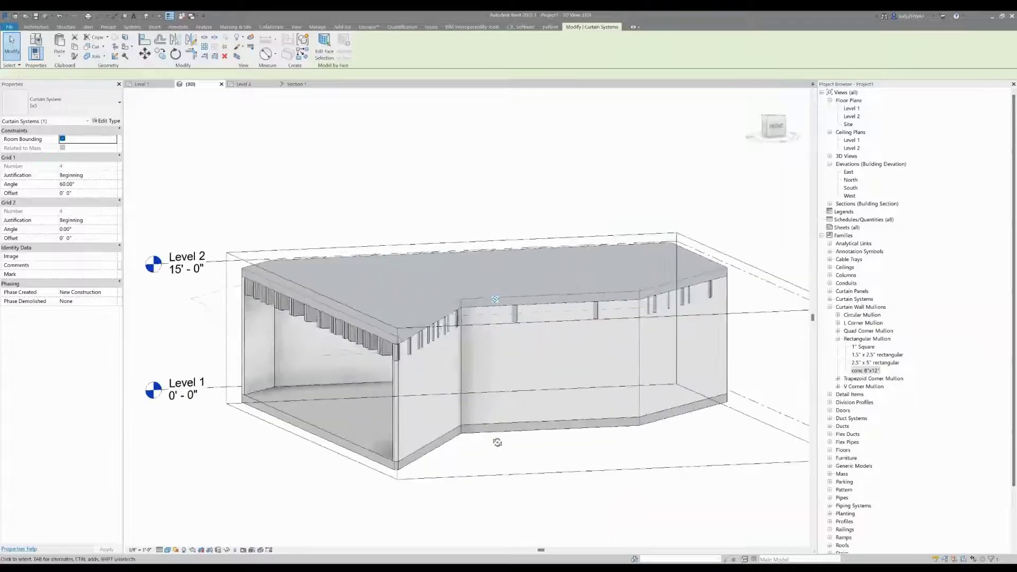
shift+middle_drag(418, 399, 610, 443)
scroll(611, 444, down, 2)
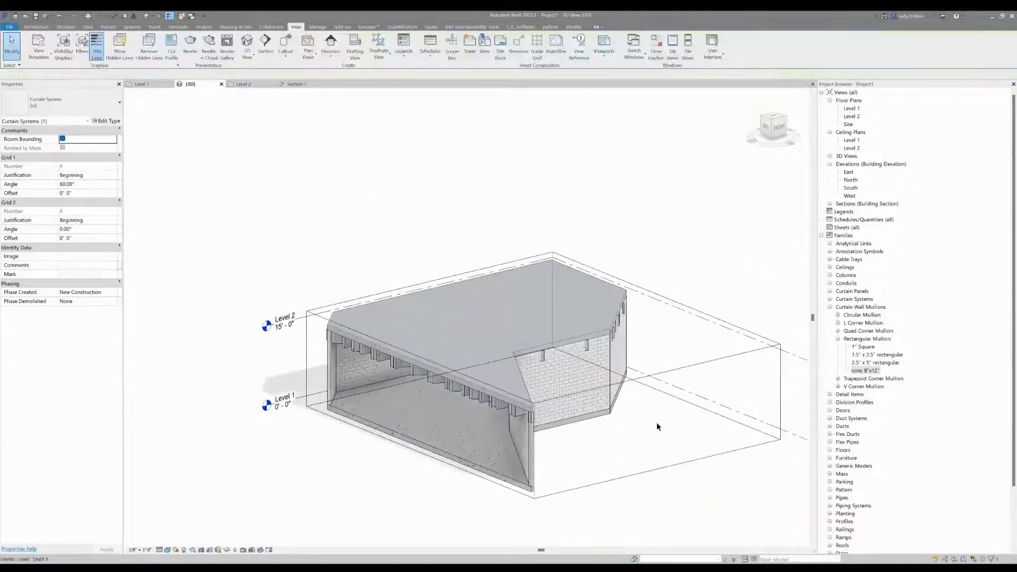
Extend the cut side of the section box outward beyond the masonry walls to show the whole building
key(Escape)
click(633, 367)
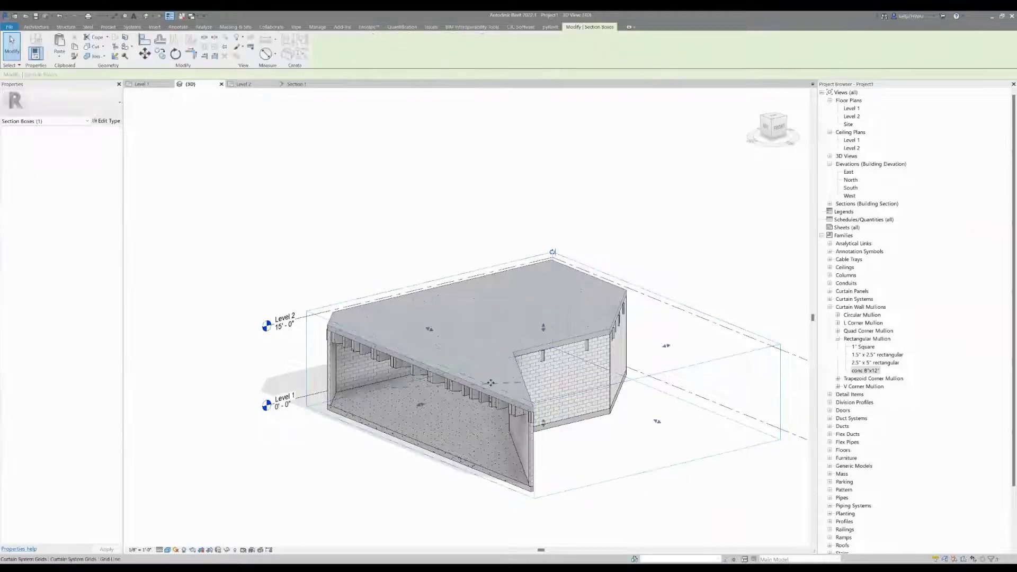
drag(420, 409, 369, 418)
click(288, 479)
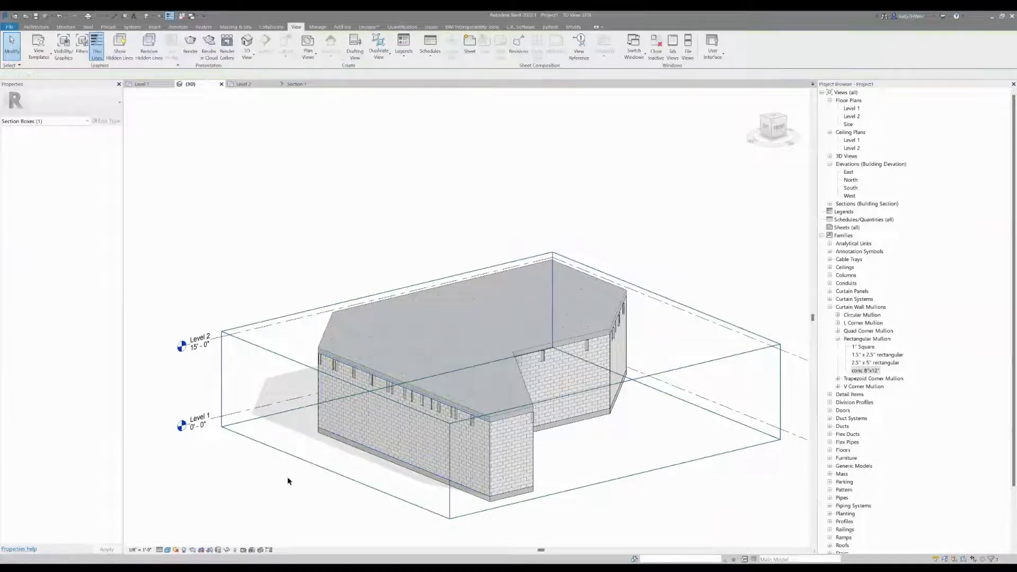
On the Level 1 floor plan, place a camera inside the northeast corner of the room, aimed southwest at the opposite wall
double_click(852, 109)
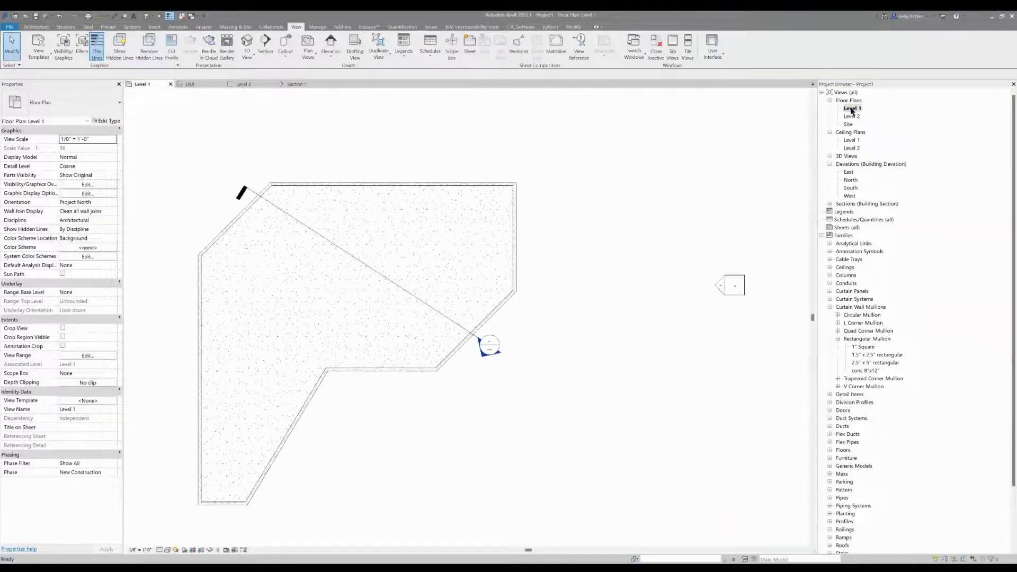
click(250, 58)
click(261, 86)
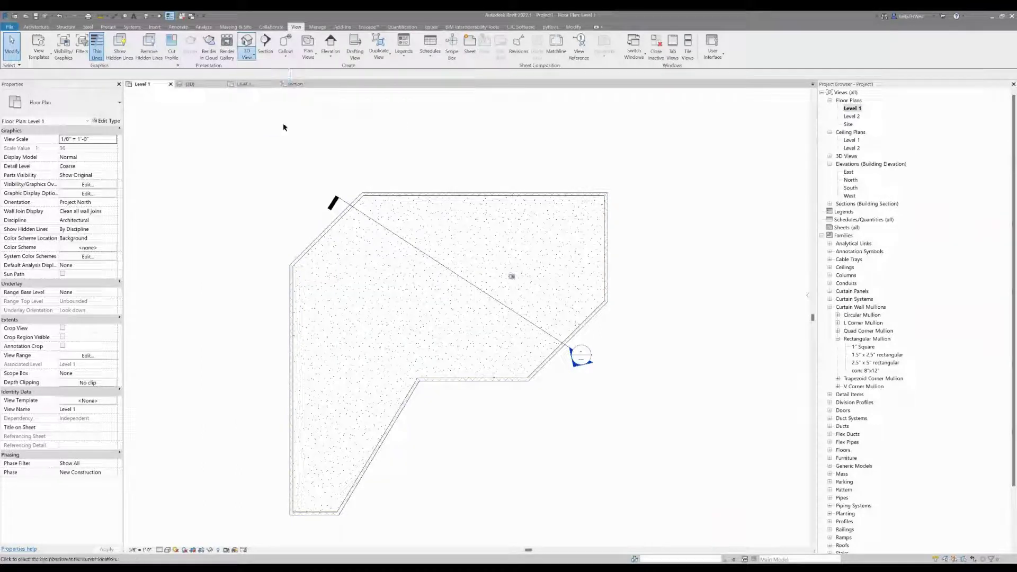
click(597, 210)
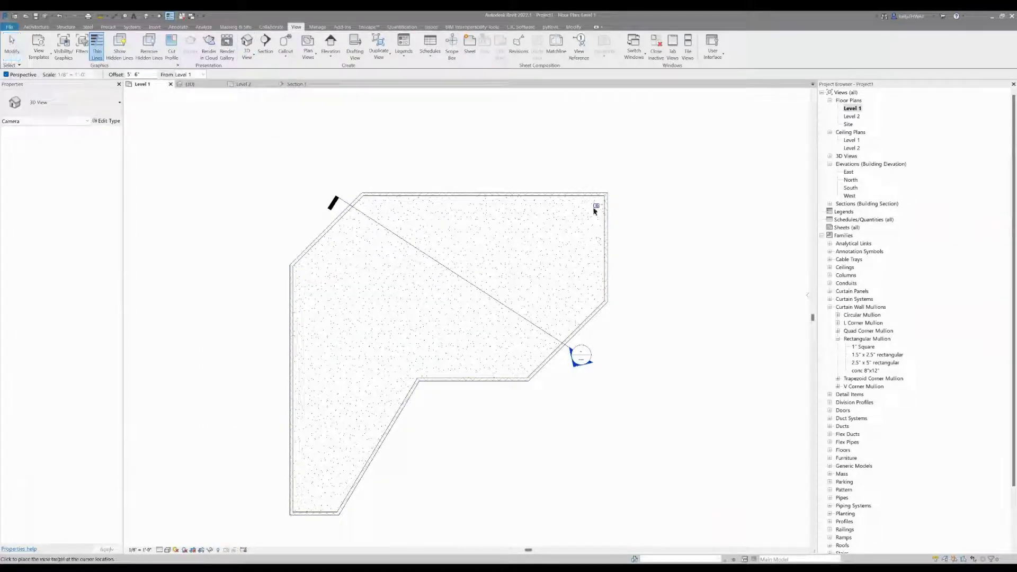
click(300, 424)
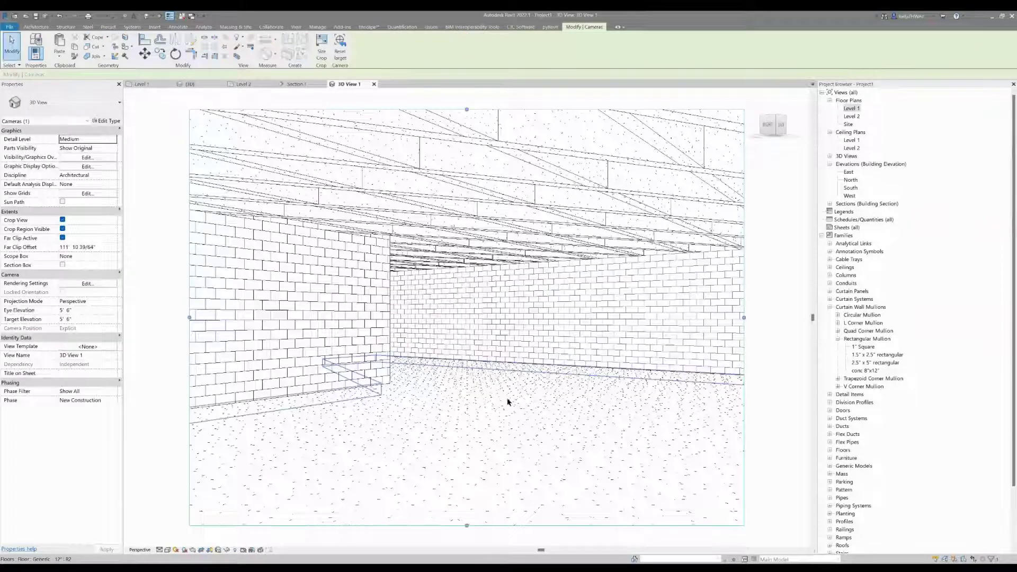
In the camera view's graphic display options, turn on cast shadows and ambient shadows and set the sun intensity to 10
scroll(476, 397, down, 2)
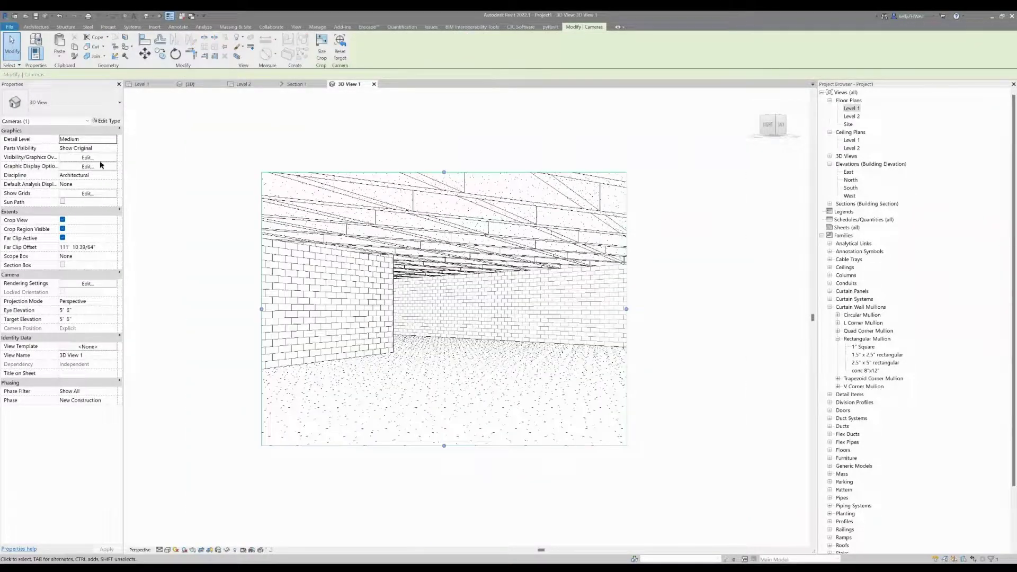
click(86, 166)
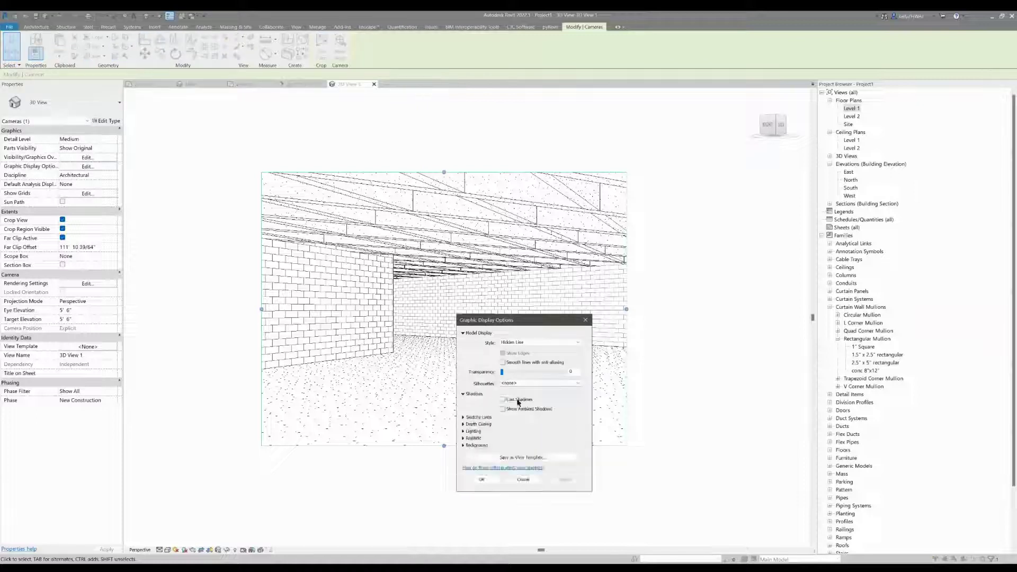
click(503, 409)
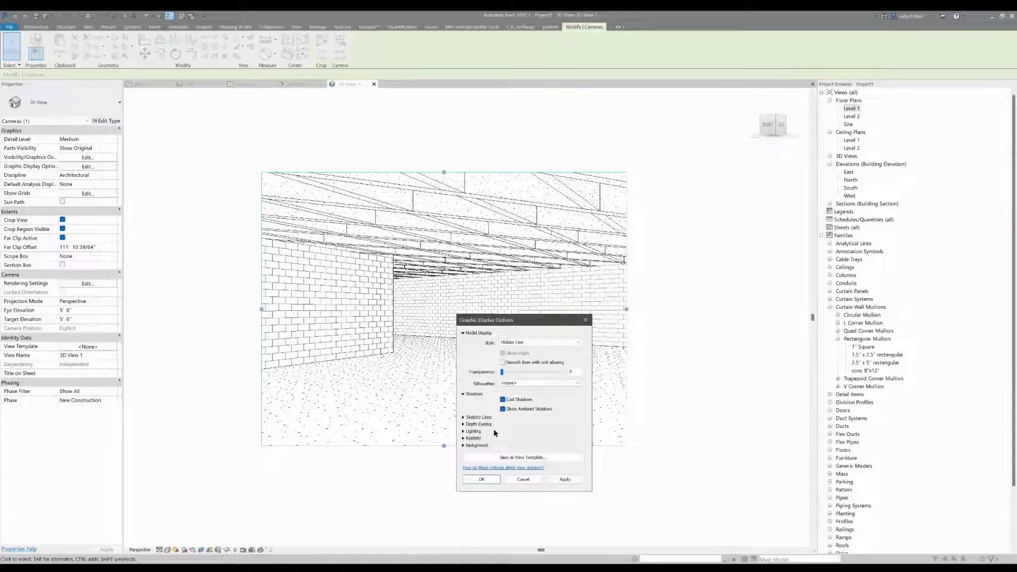
click(464, 431)
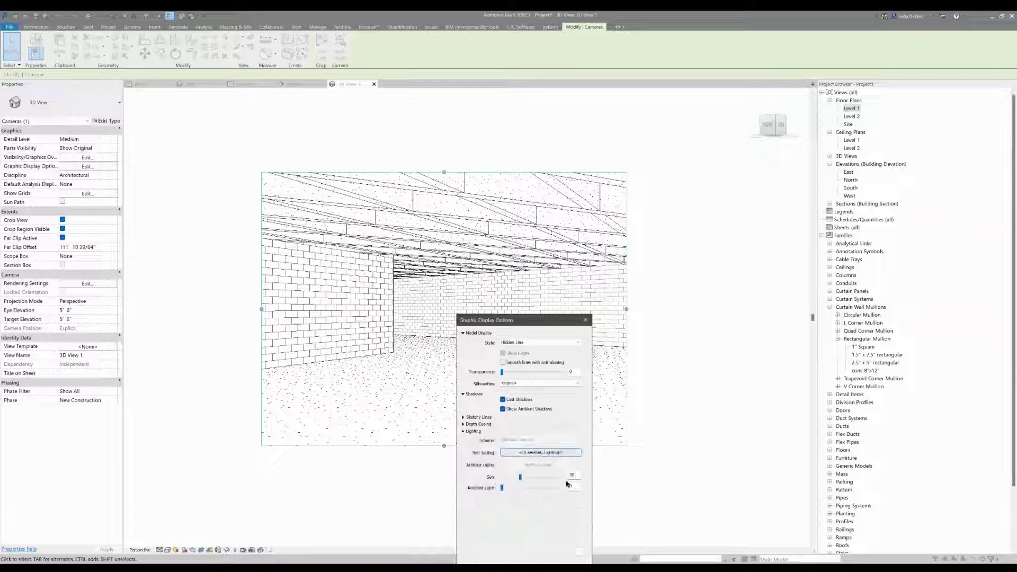
text(10)
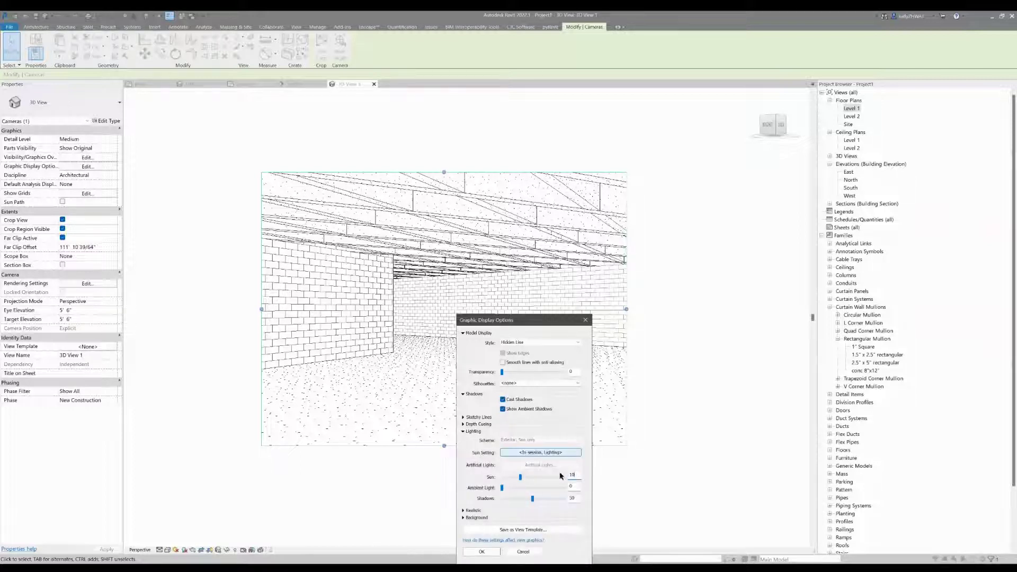
double_click(571, 498)
click(480, 552)
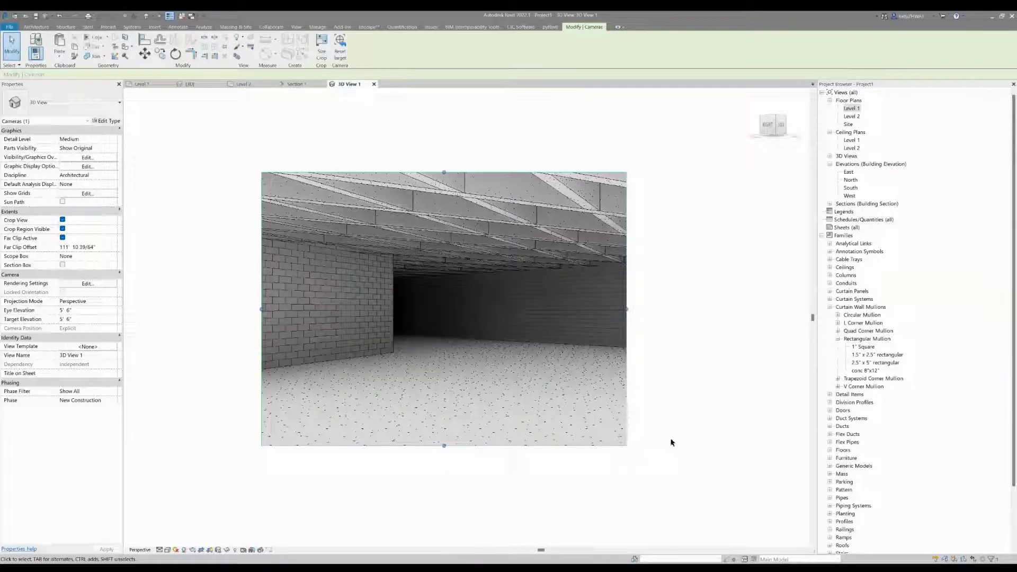
Enlarge the camera view's crop region upward and to both sides, trim its lower edge, and clear the selection
drag(444, 172, 444, 102)
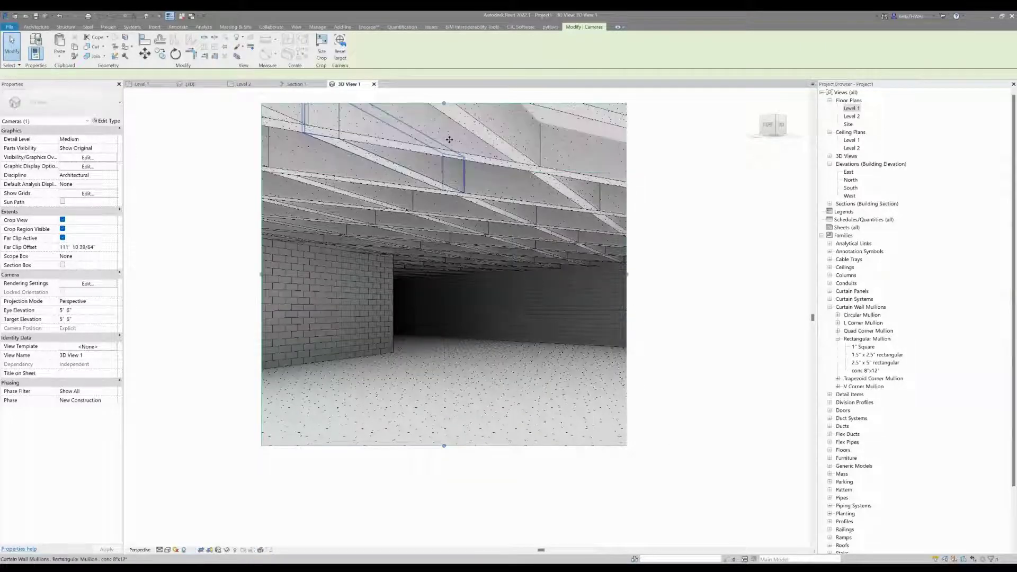
drag(568, 267, 653, 267)
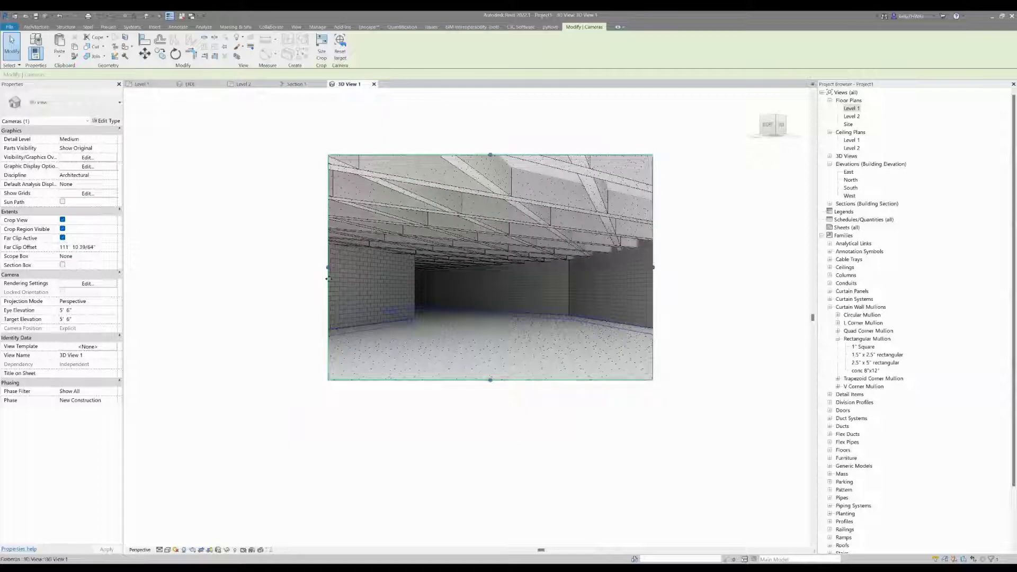
drag(330, 271, 227, 267)
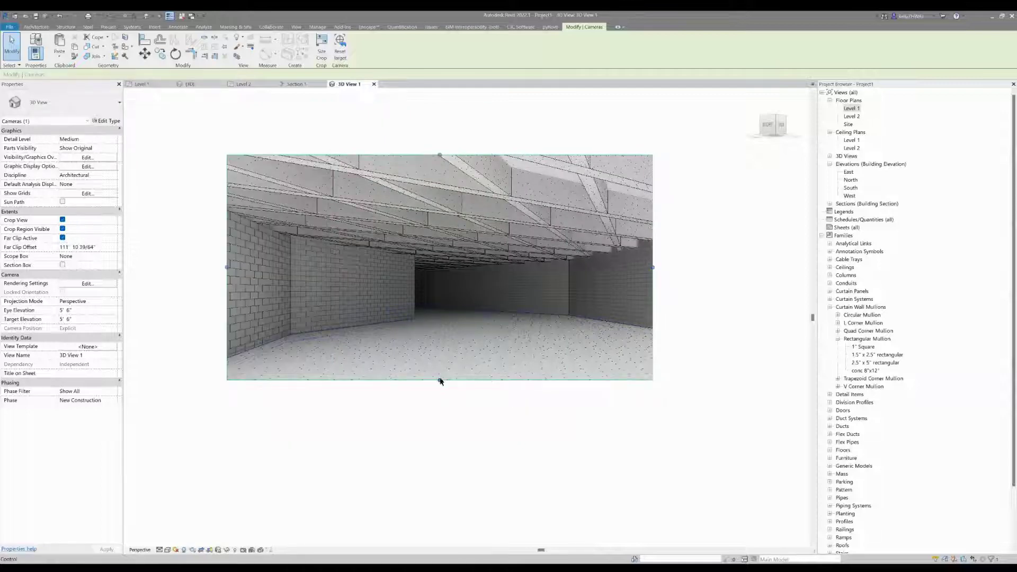
drag(440, 381, 441, 361)
click(475, 425)
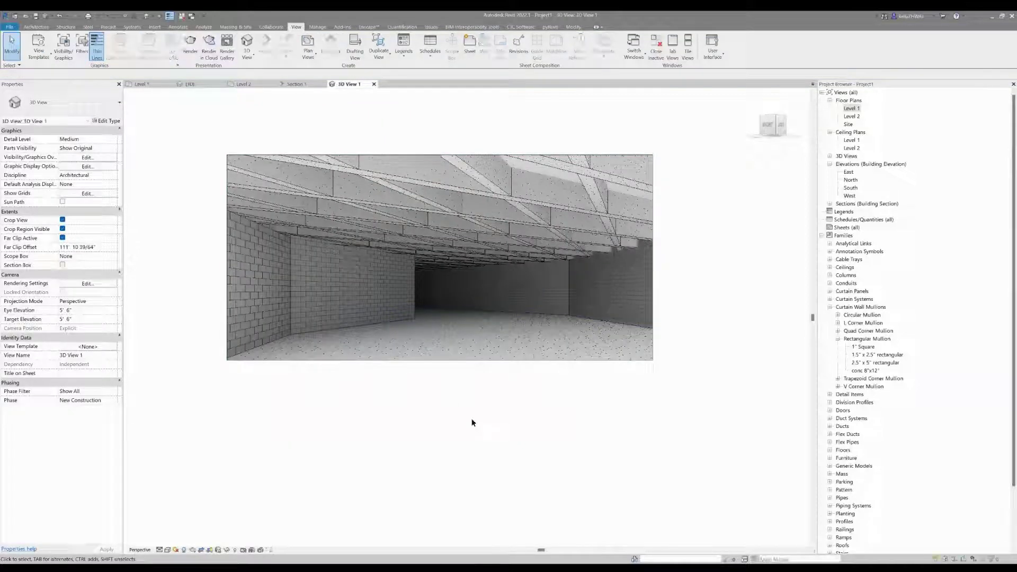